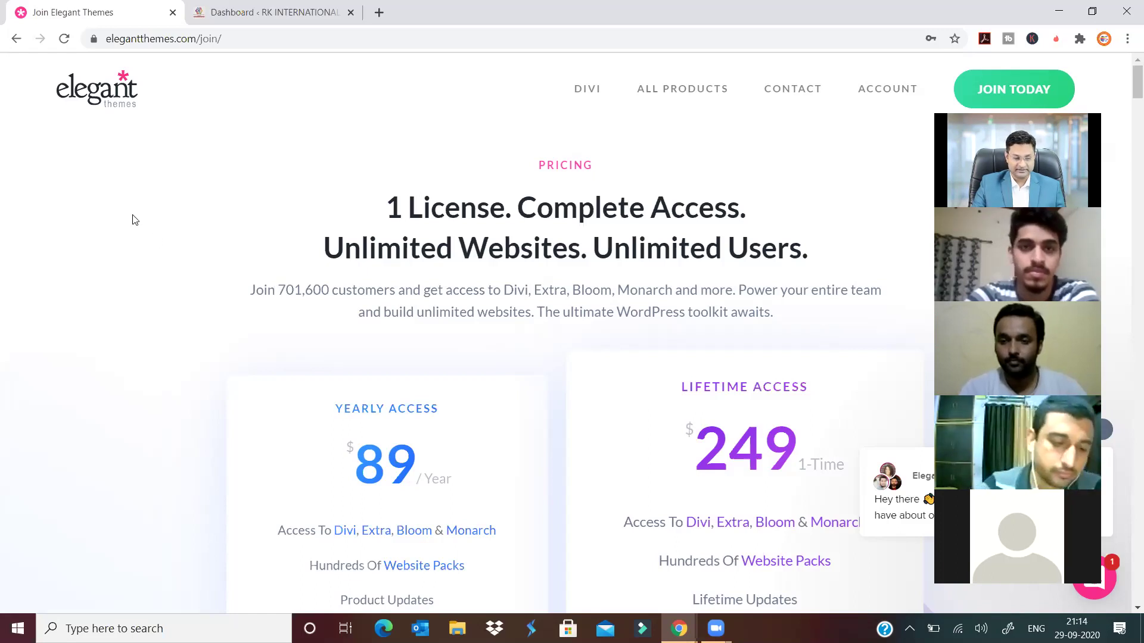
Dismiss the sign-up offer on the Elegant Themes site and open the members area
left_click(263, 13)
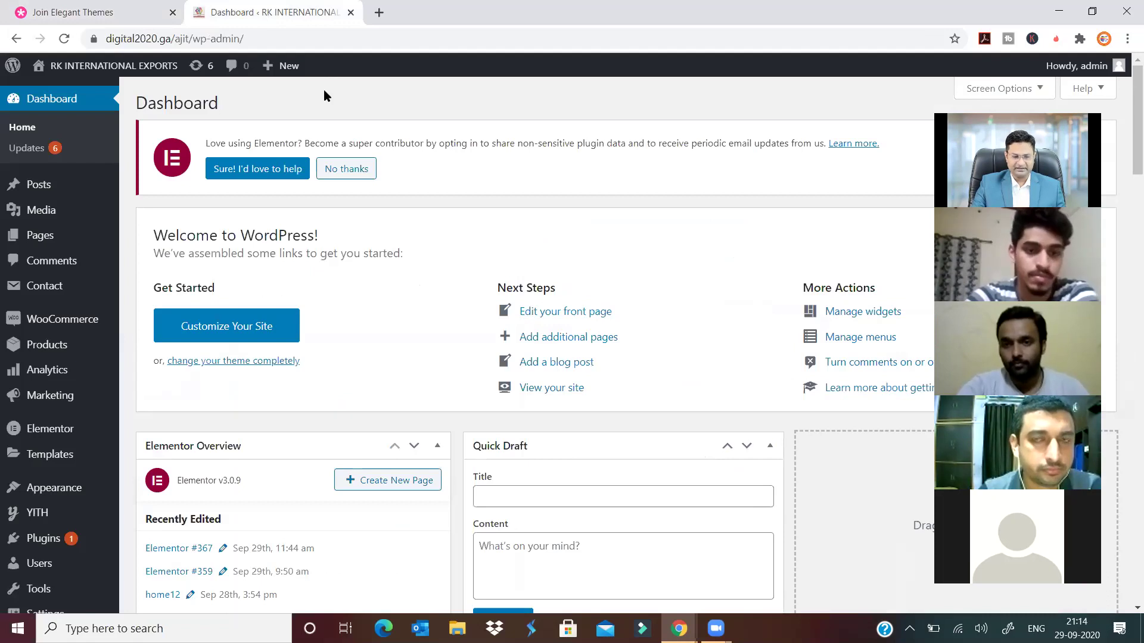
left_click(100, 13)
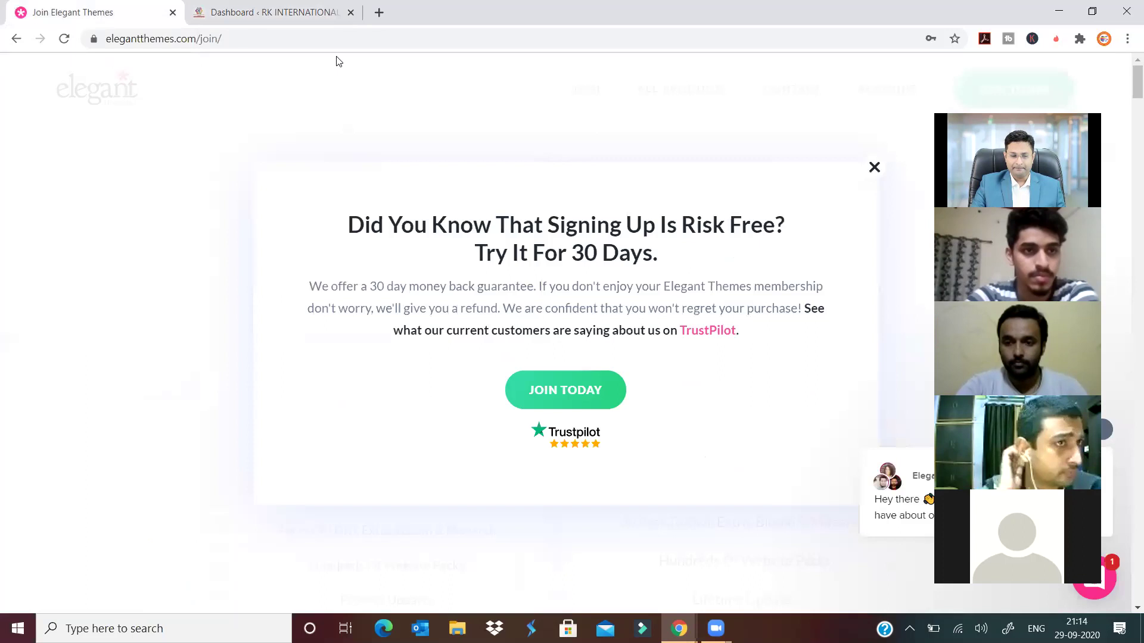
left_click(874, 167)
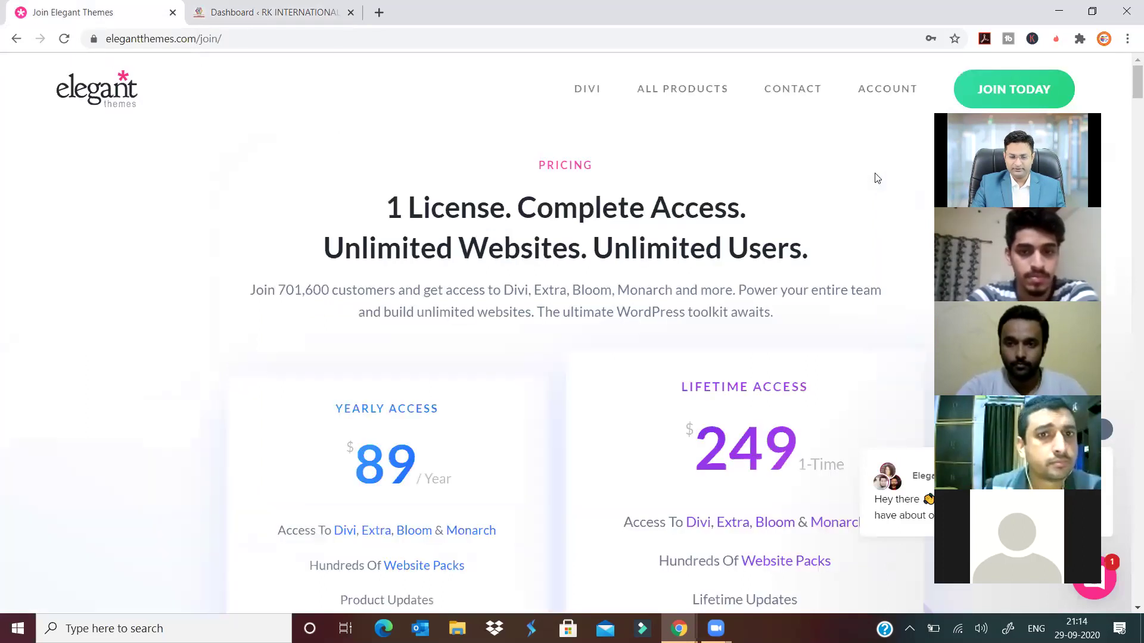
mouse_move(886, 89)
left_click(874, 281)
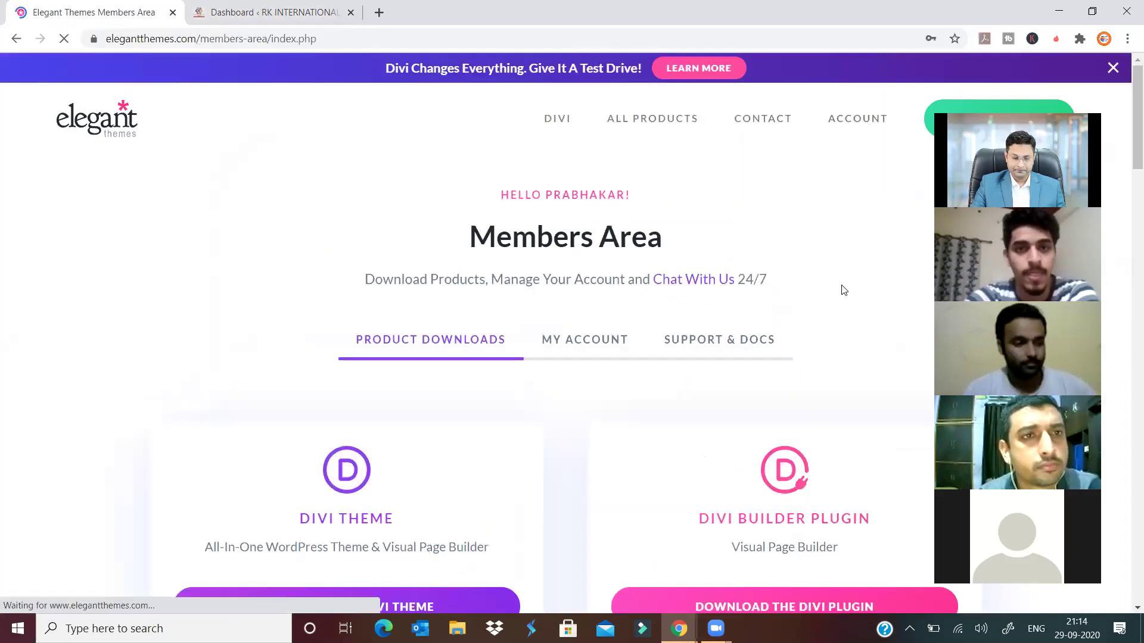
Download the Divi theme package from the account's product downloads
mouse_move(838, 128)
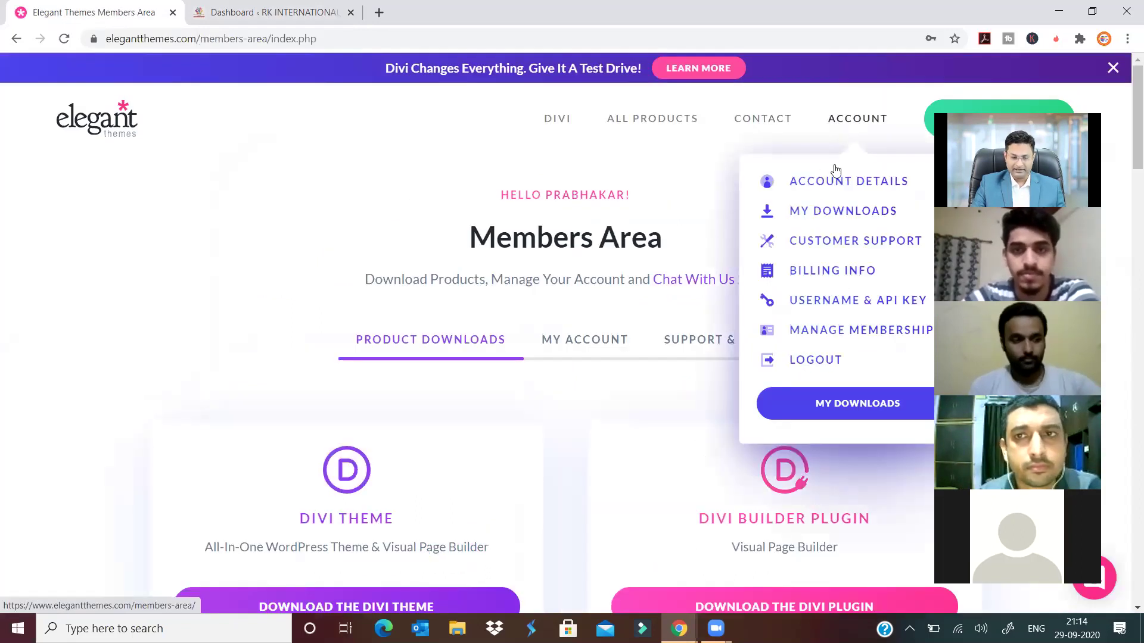
left_click(841, 221)
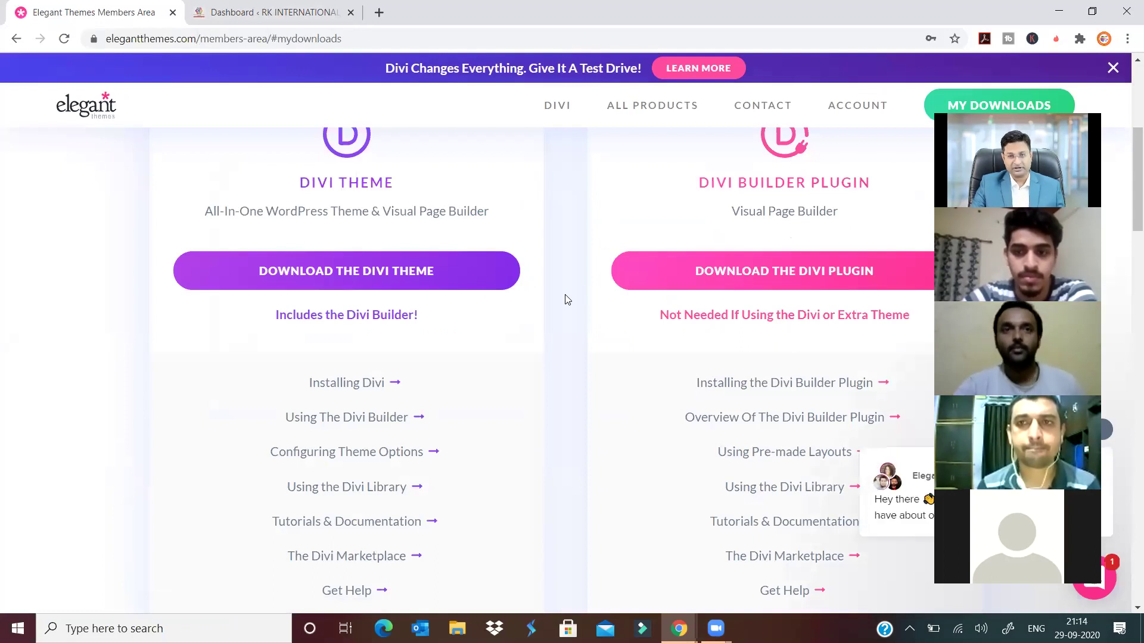
left_click(322, 277)
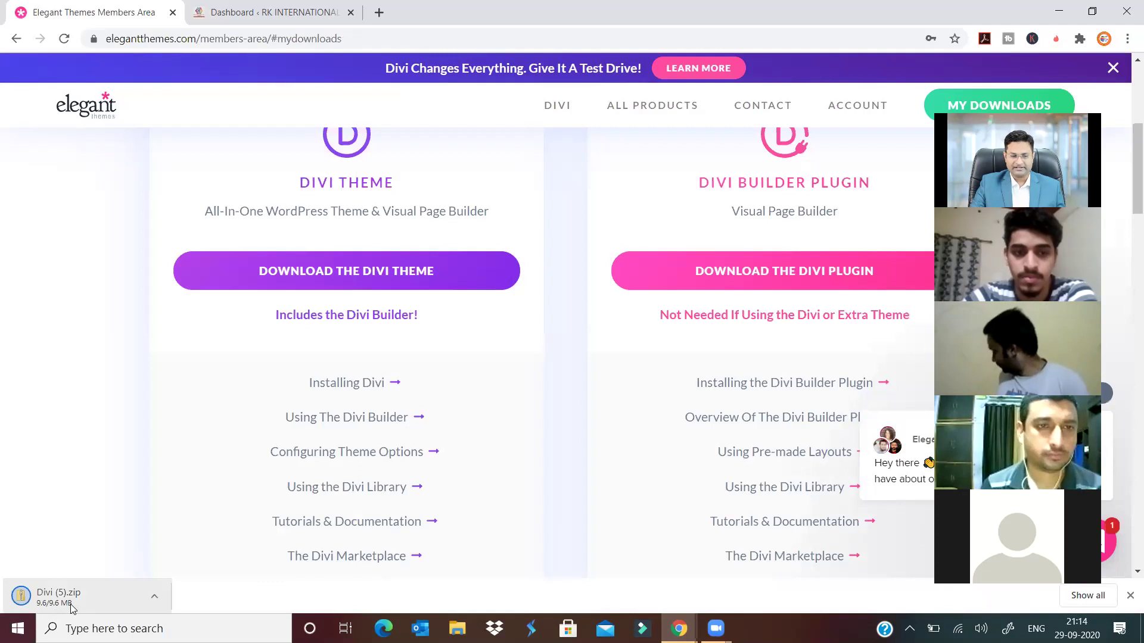
Switch to the WordPress dashboard and open the form for uploading a new theme
left_click(270, 12)
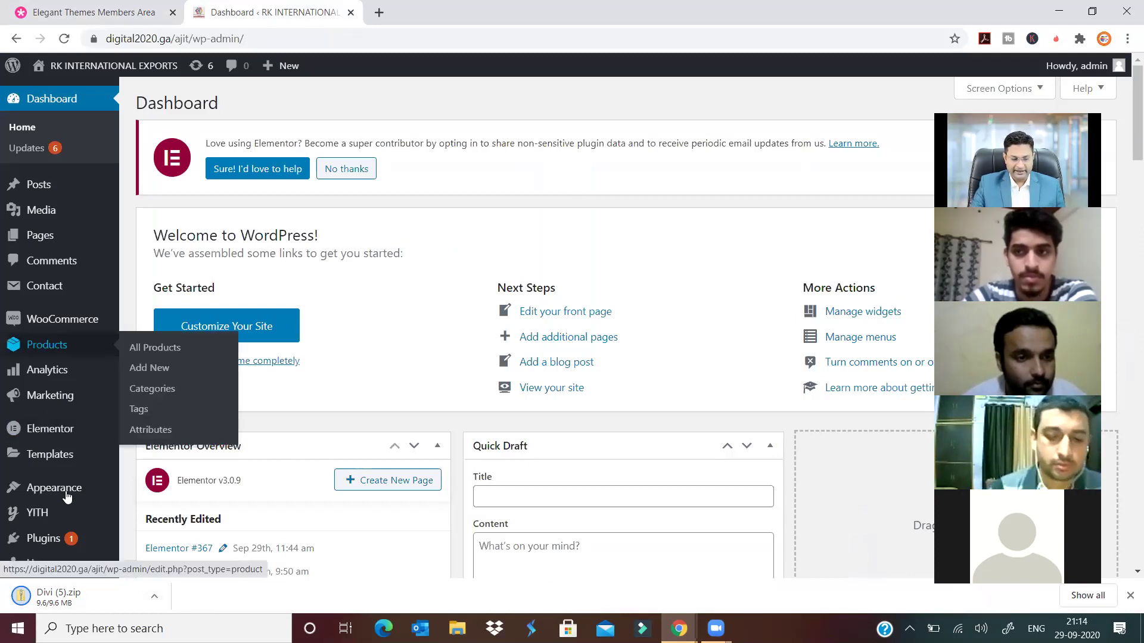
mouse_move(66, 493)
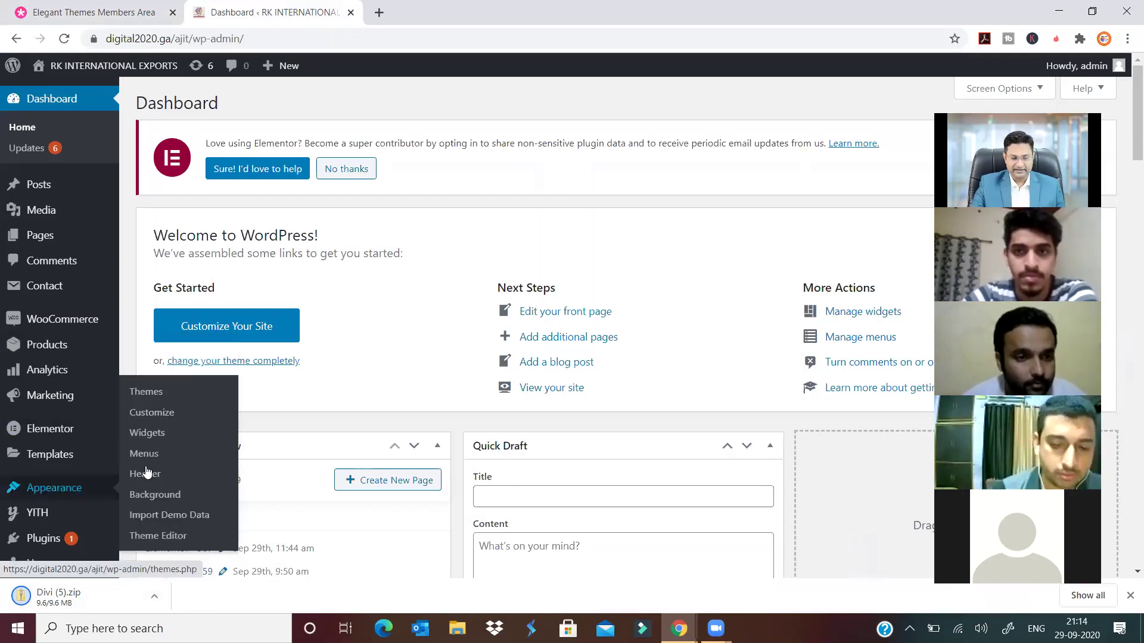
left_click(146, 393)
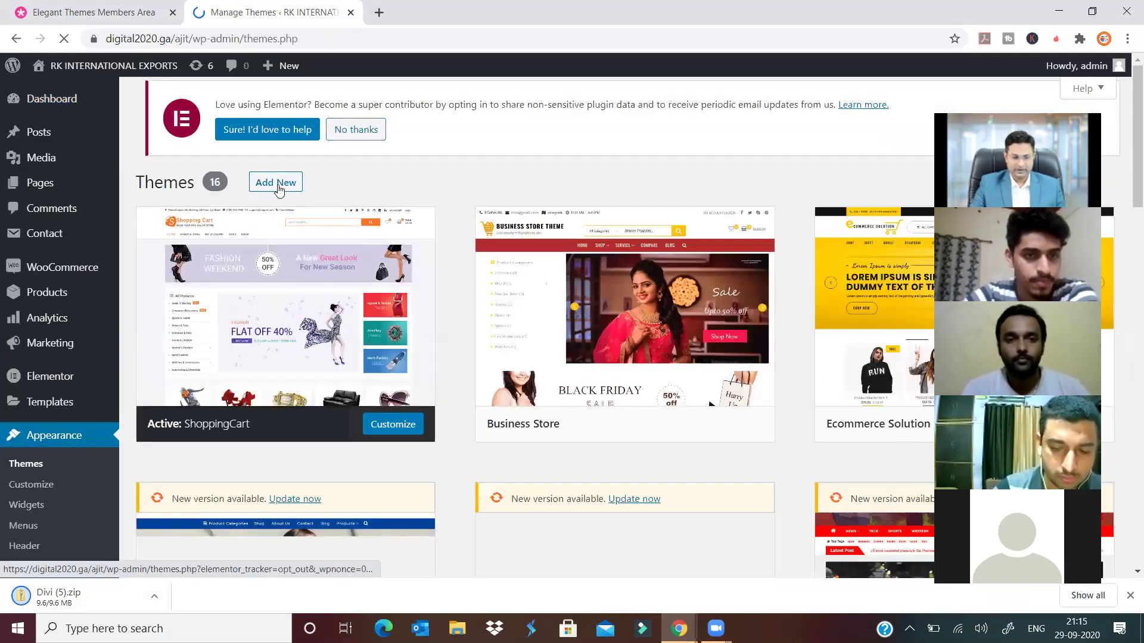
left_click(277, 185)
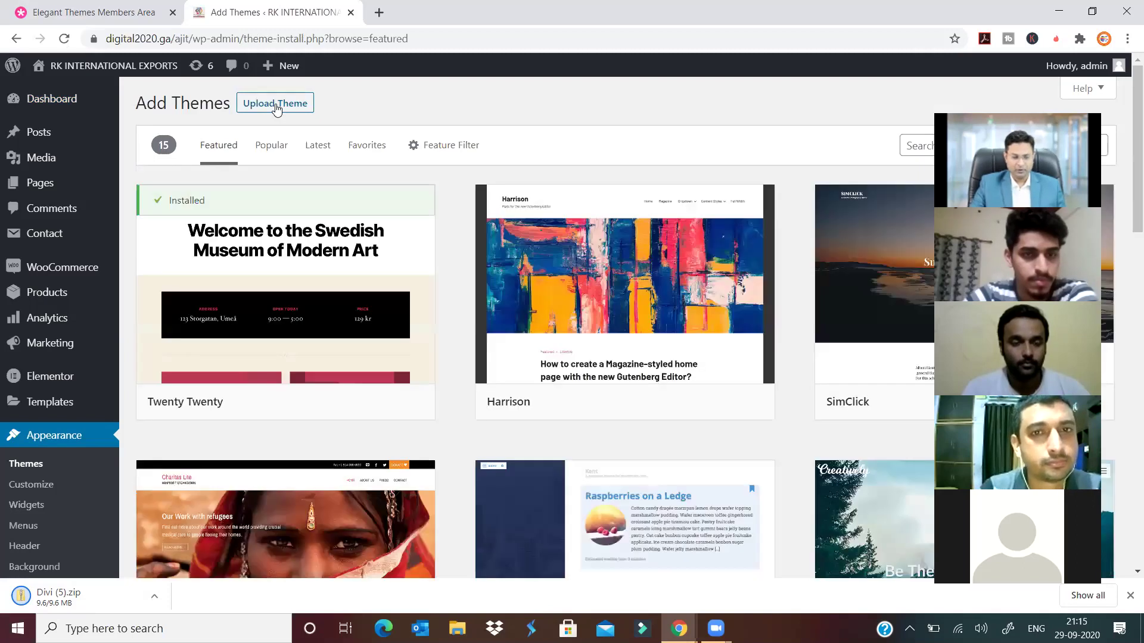
left_click(276, 105)
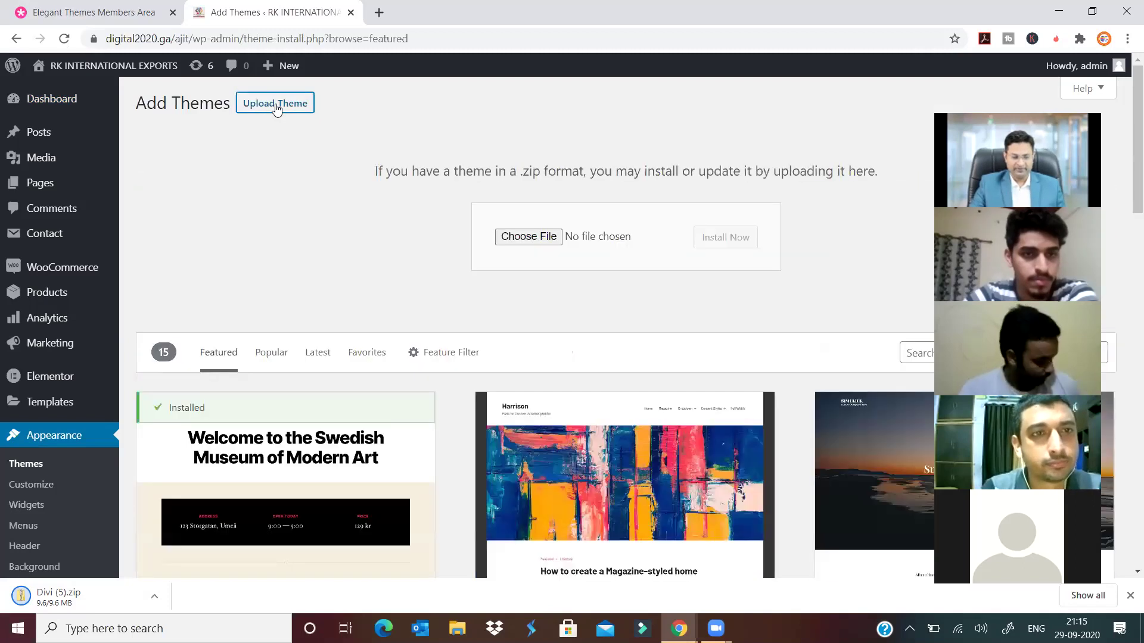
Upload Divi (5).zip from the Downloads folder and install it as a theme
left_click(527, 237)
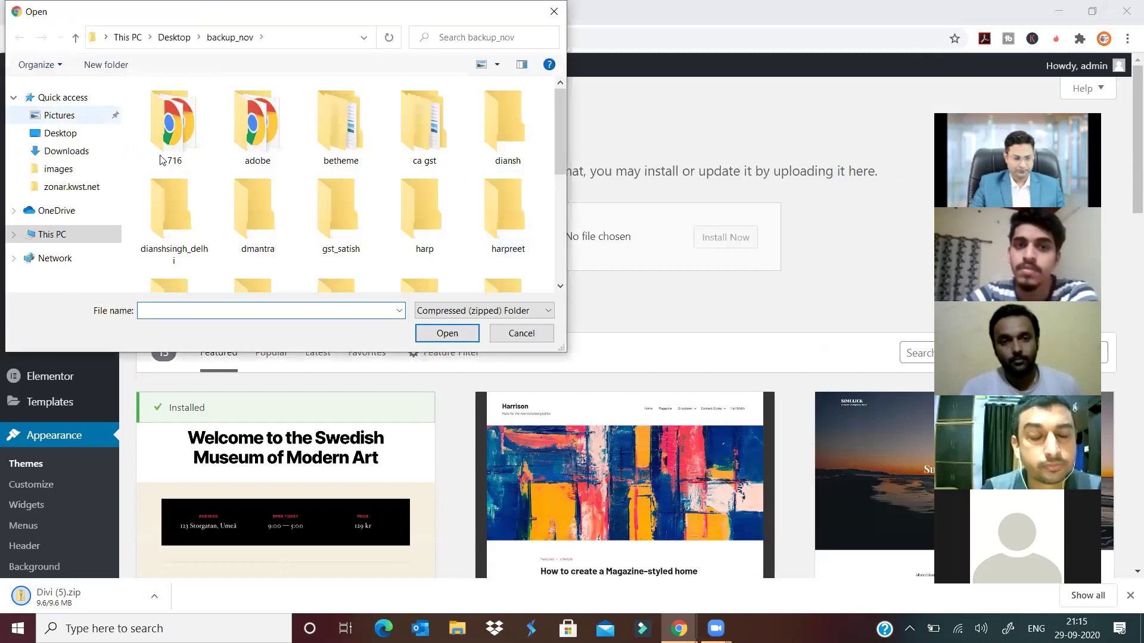
left_click(81, 156)
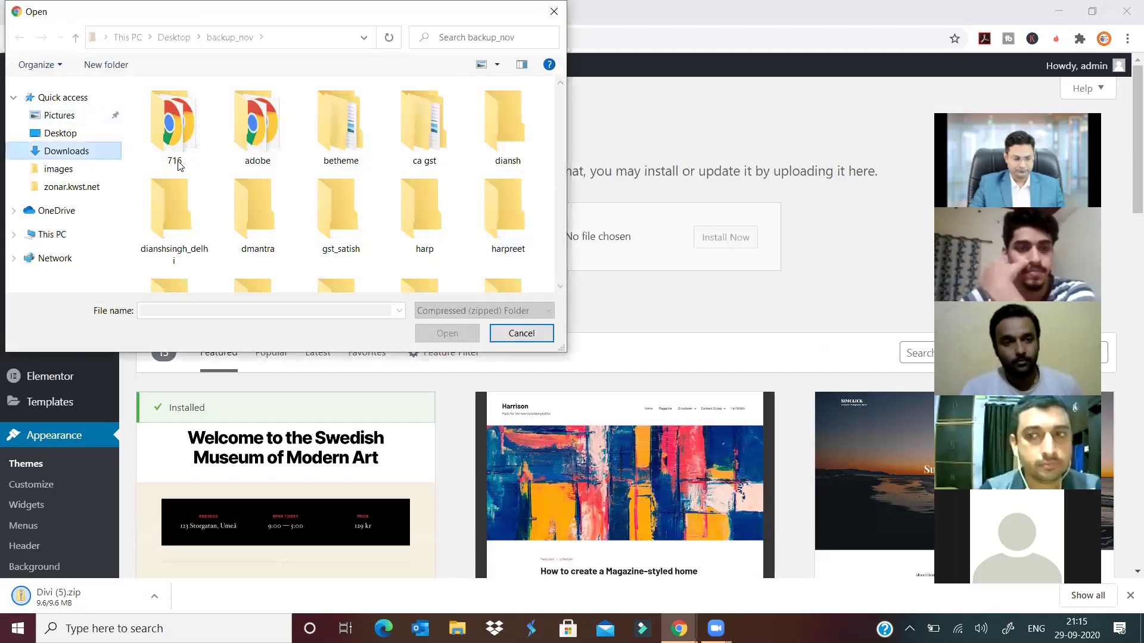
left_click(182, 141)
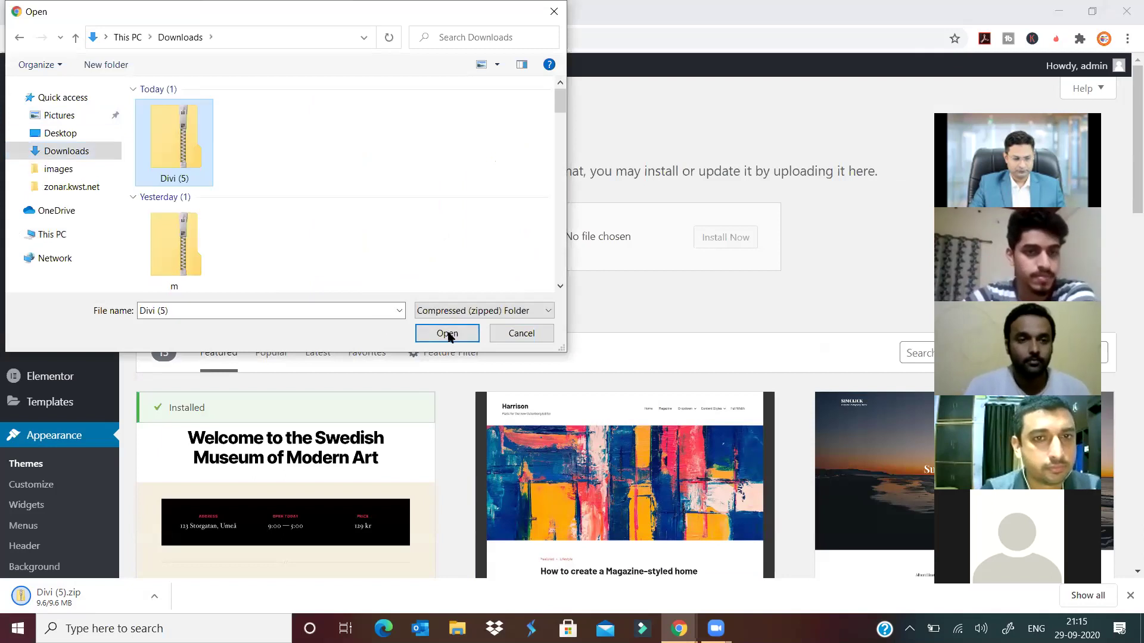
key("Escape")
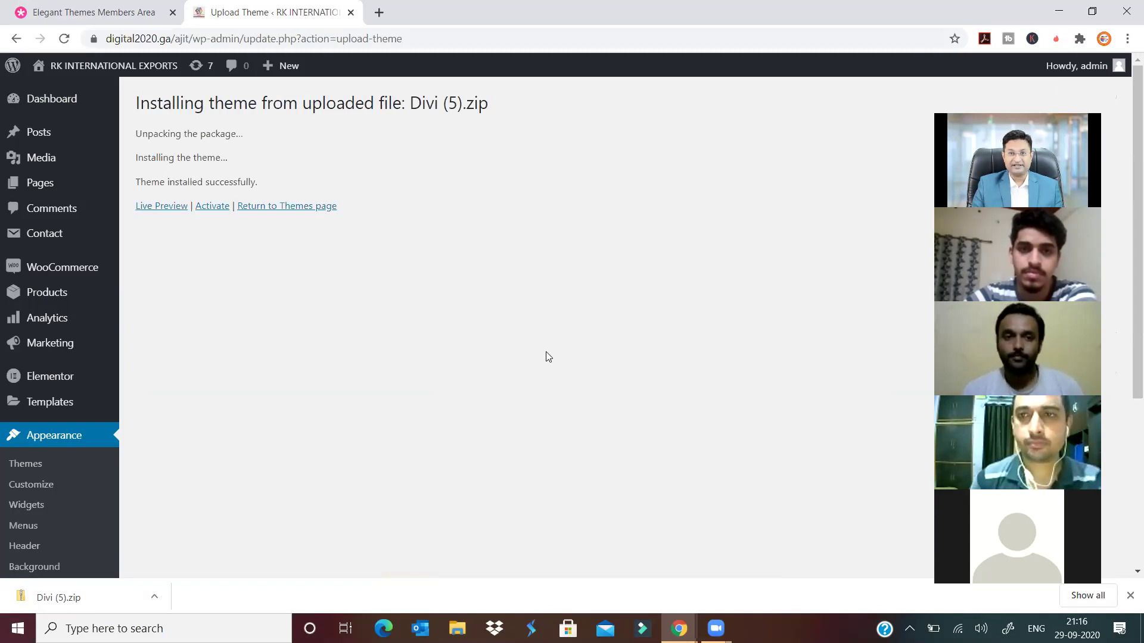
Activate the installed Divi theme and open its theme details
left_click(222, 209)
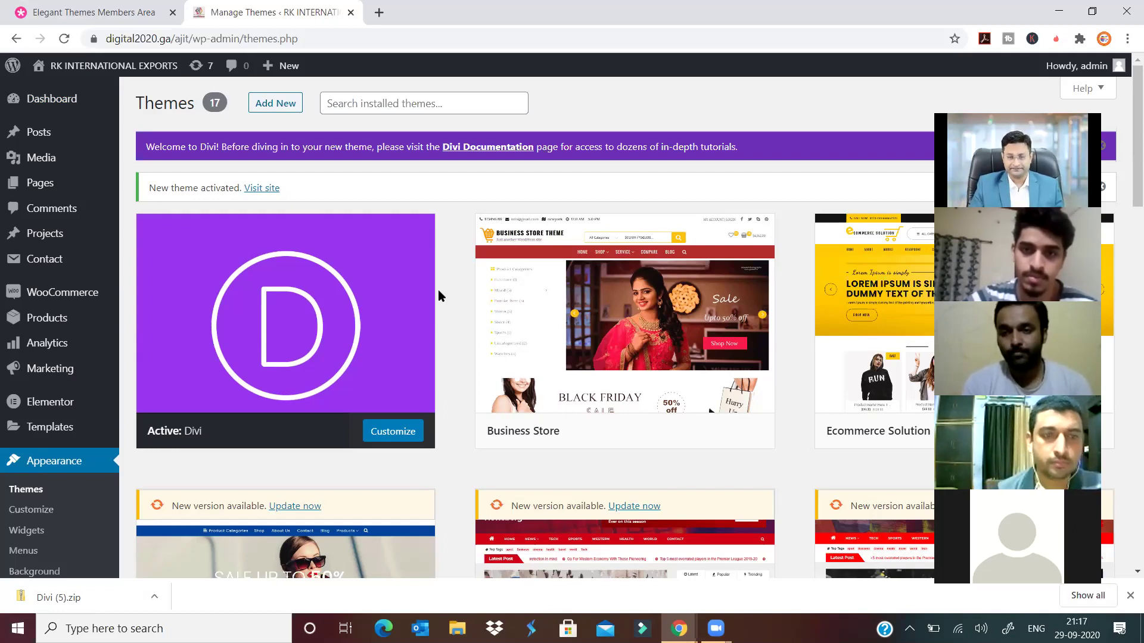
mouse_move(321, 355)
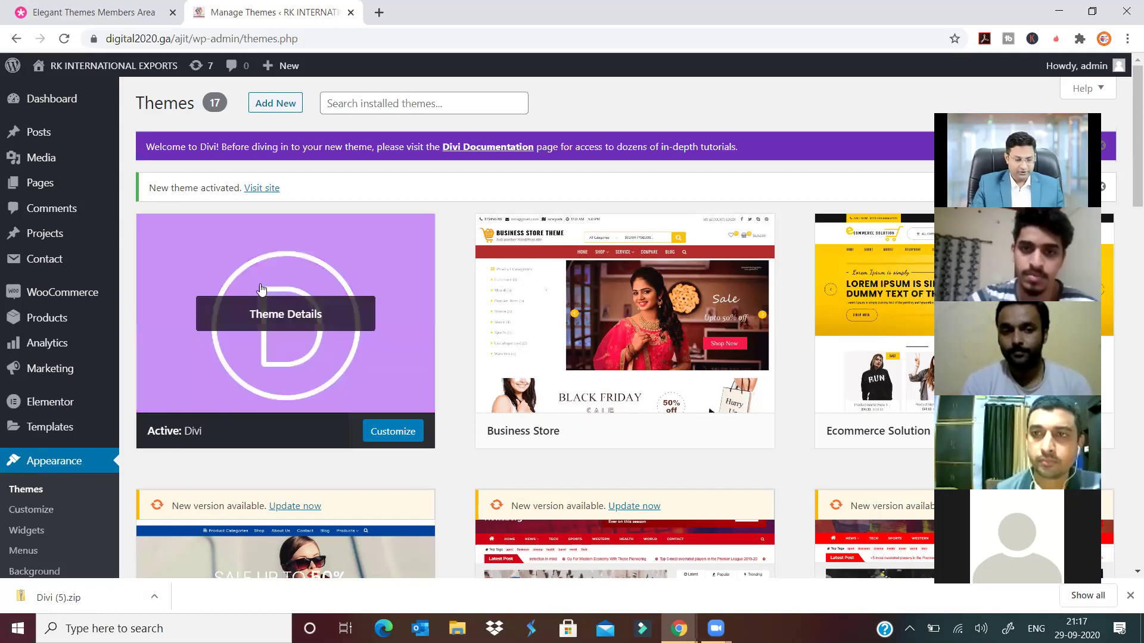
left_click(320, 355)
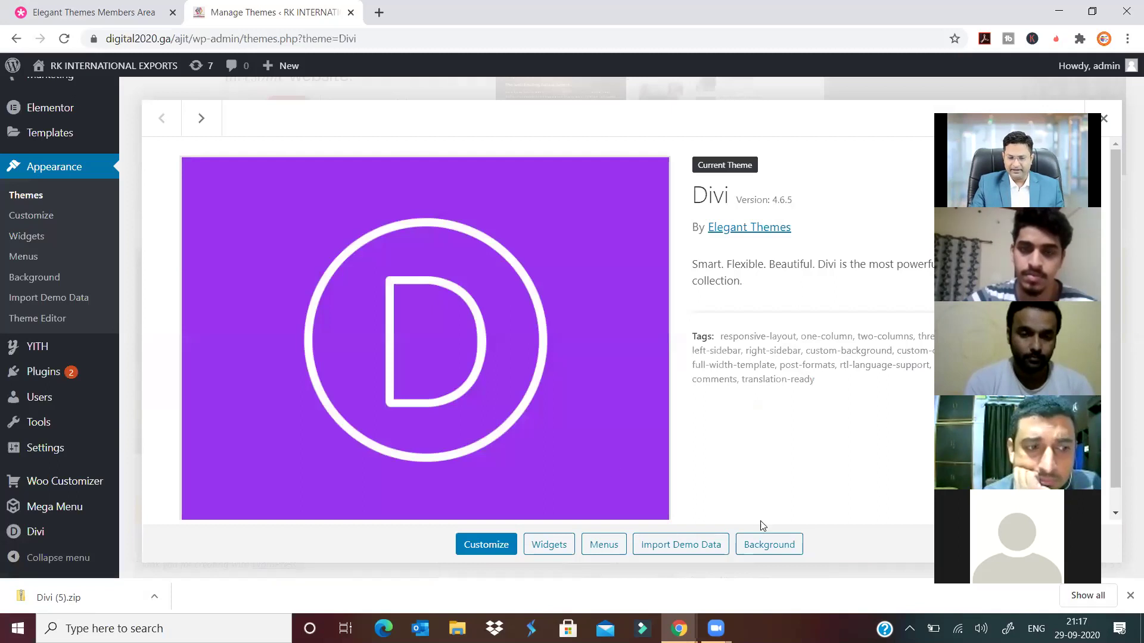
Return to the Elegant Themes members area and open the API key page in the account section
left_click(111, 12)
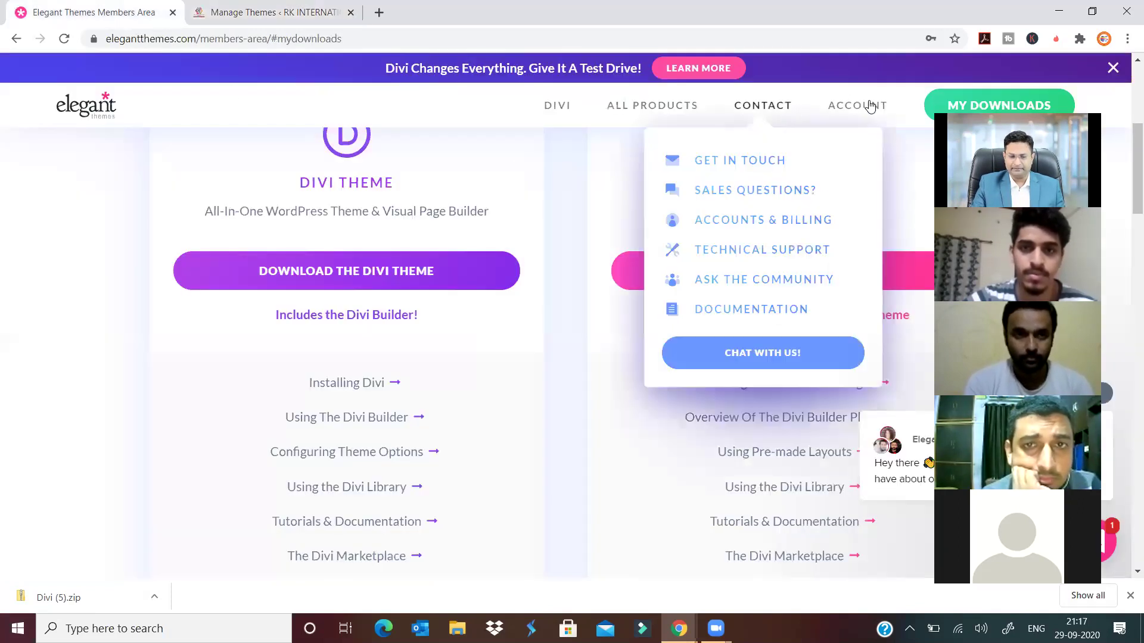
mouse_move(855, 119)
left_click(841, 171)
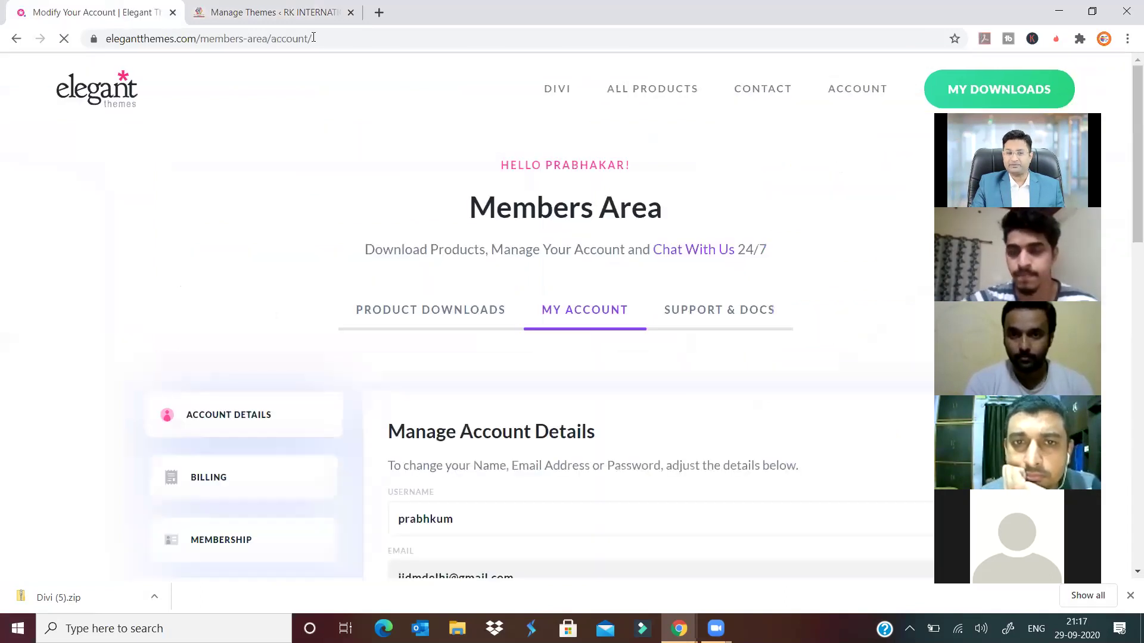
left_click(260, 14)
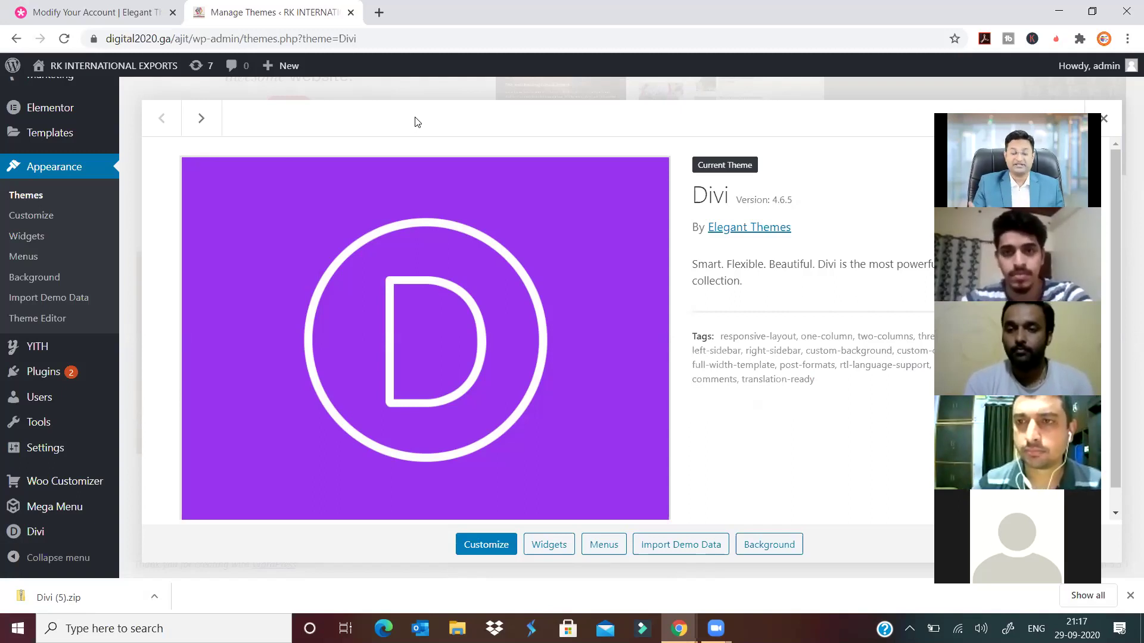
left_click(90, 13)
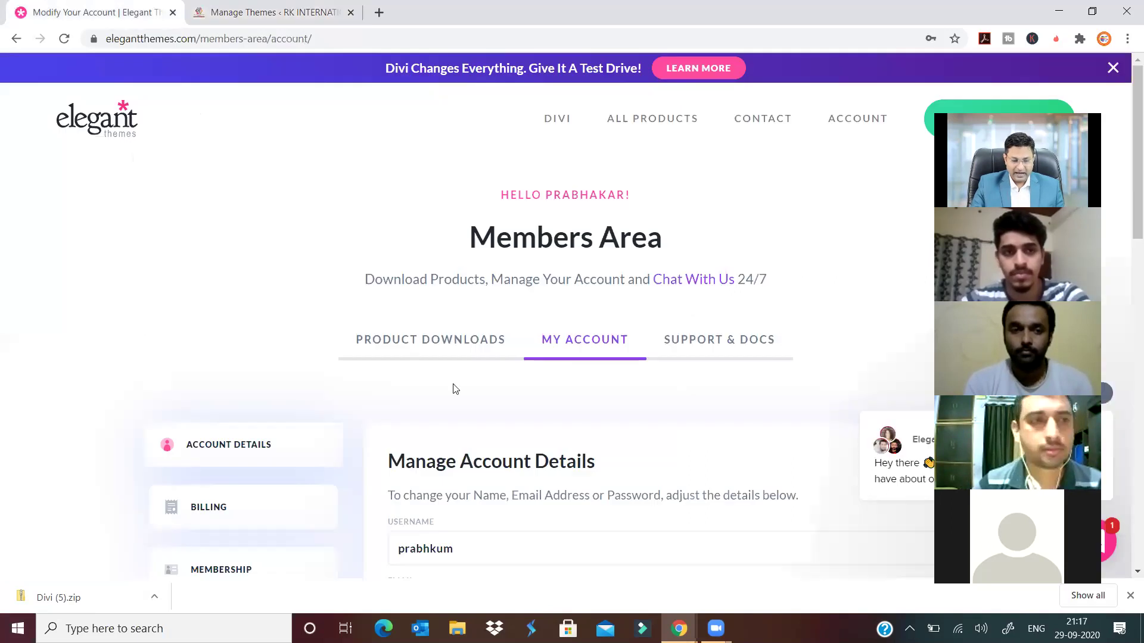
scroll(453, 391, "down", 2)
scroll(292, 395, "down", 3)
left_click(253, 338)
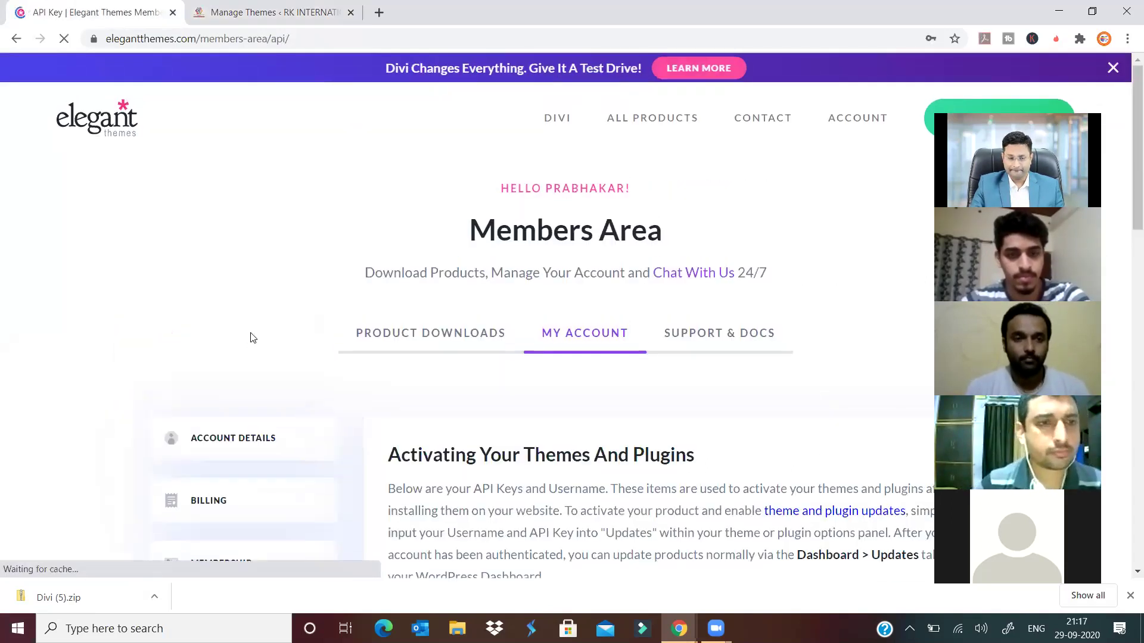
Select and copy the account's existing API key
scroll(902, 337, "down", 12)
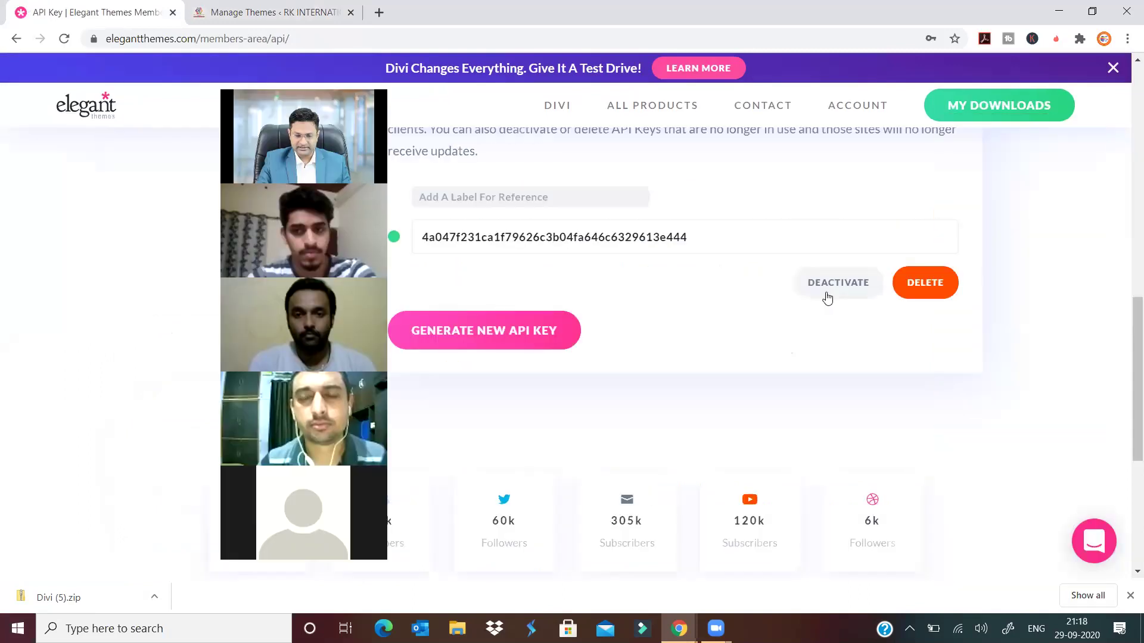
scroll(667, 387, "up", 3)
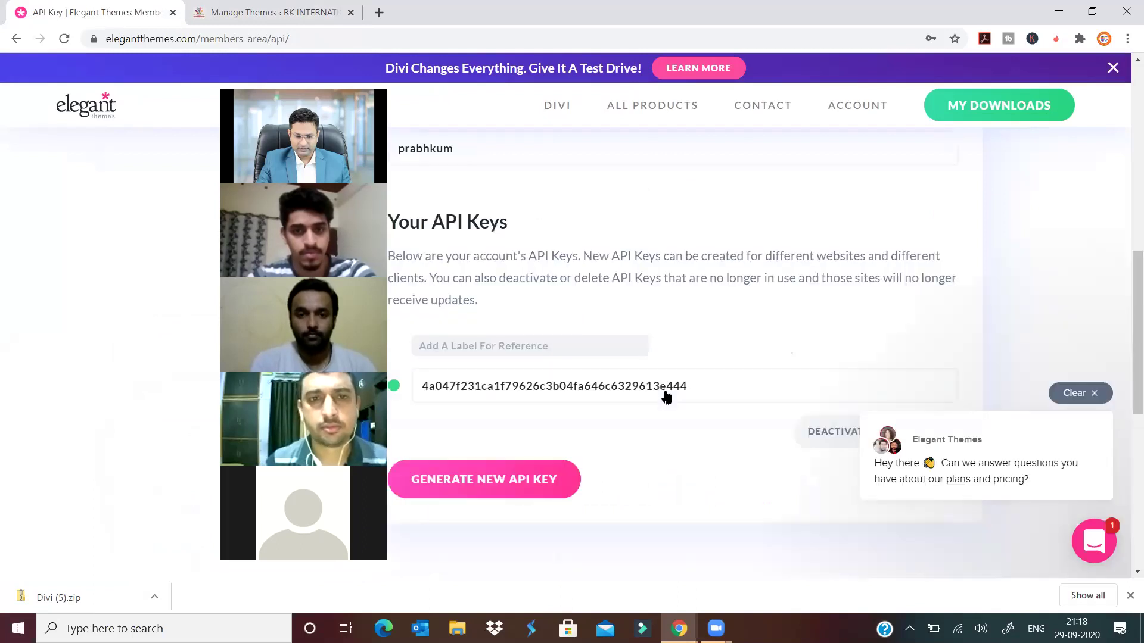
double_click(666, 387)
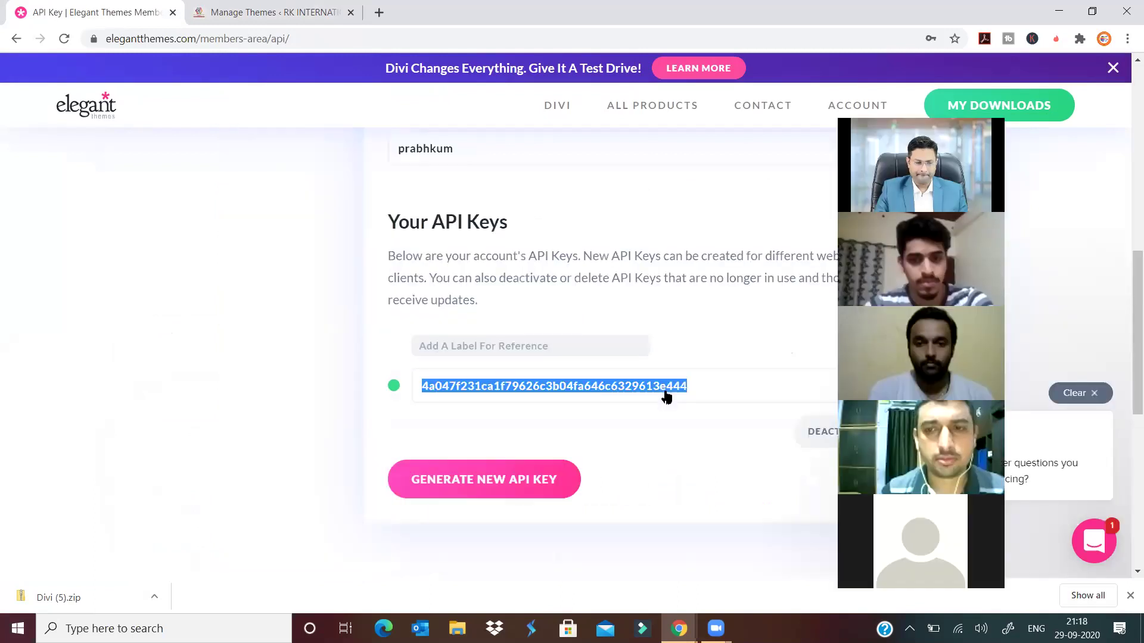
Switch to the WordPress site and open the Updates settings in Divi Theme Options
key("ctrl+Tab")
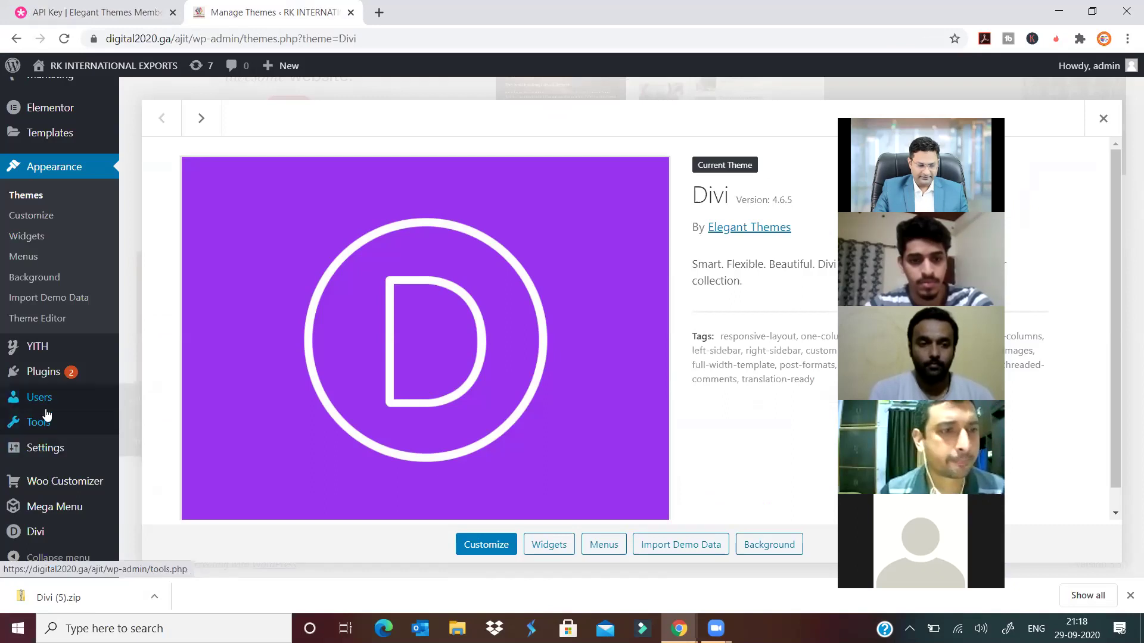
left_click(36, 532)
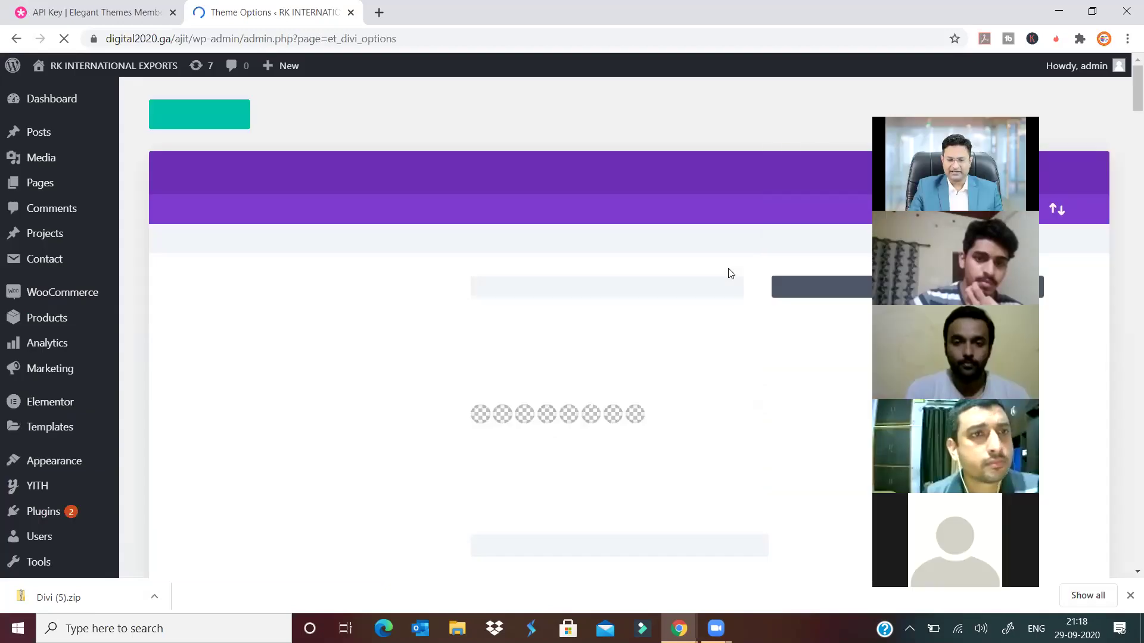
left_click(709, 218)
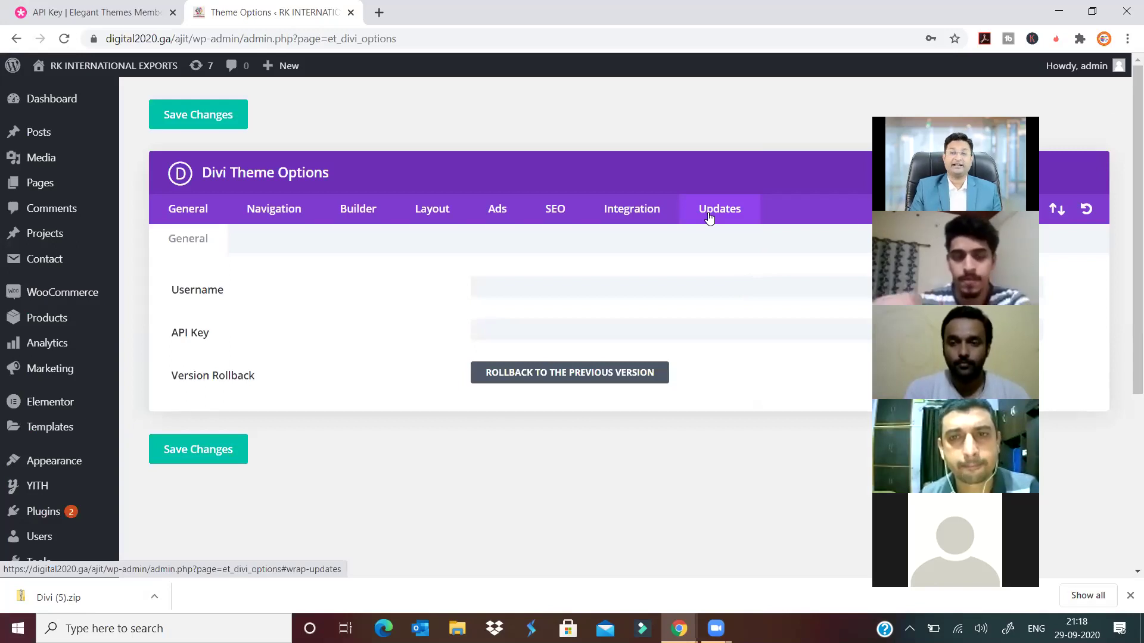
Enter the Elegant Themes account username, paste the API key, and save the update settings
left_click(557, 287)
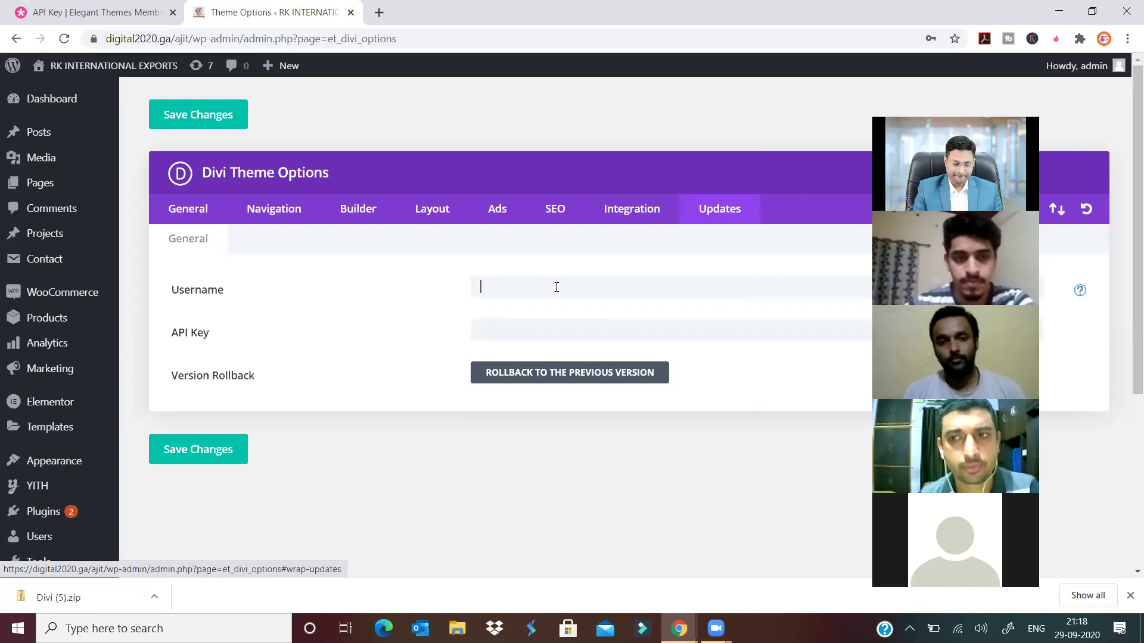
type("•••••")
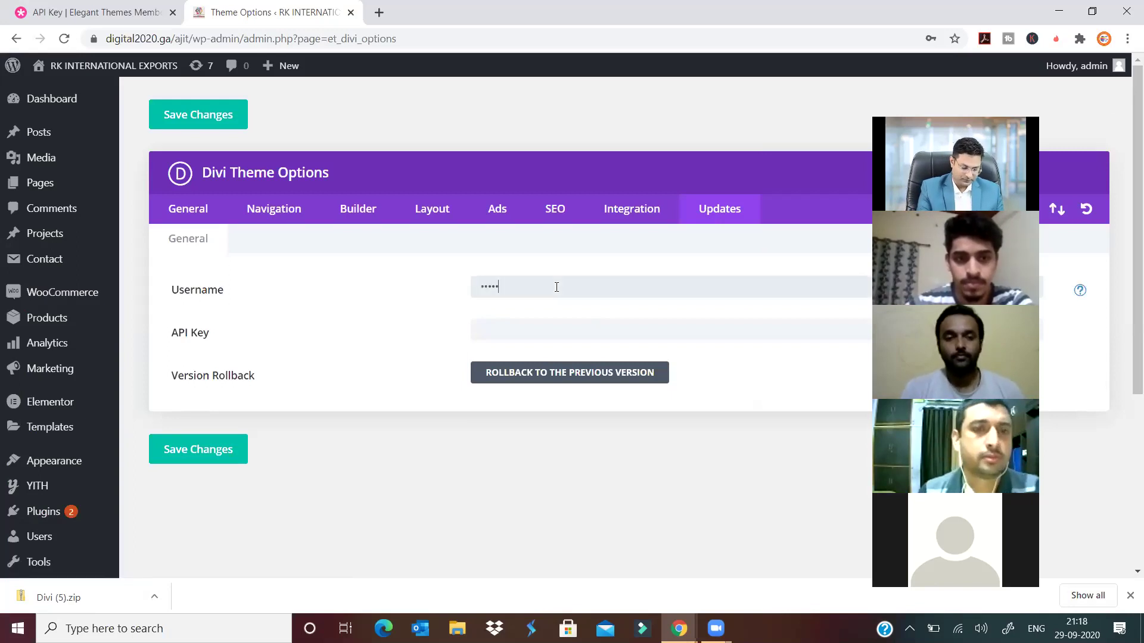
type("•••")
key("Tab")
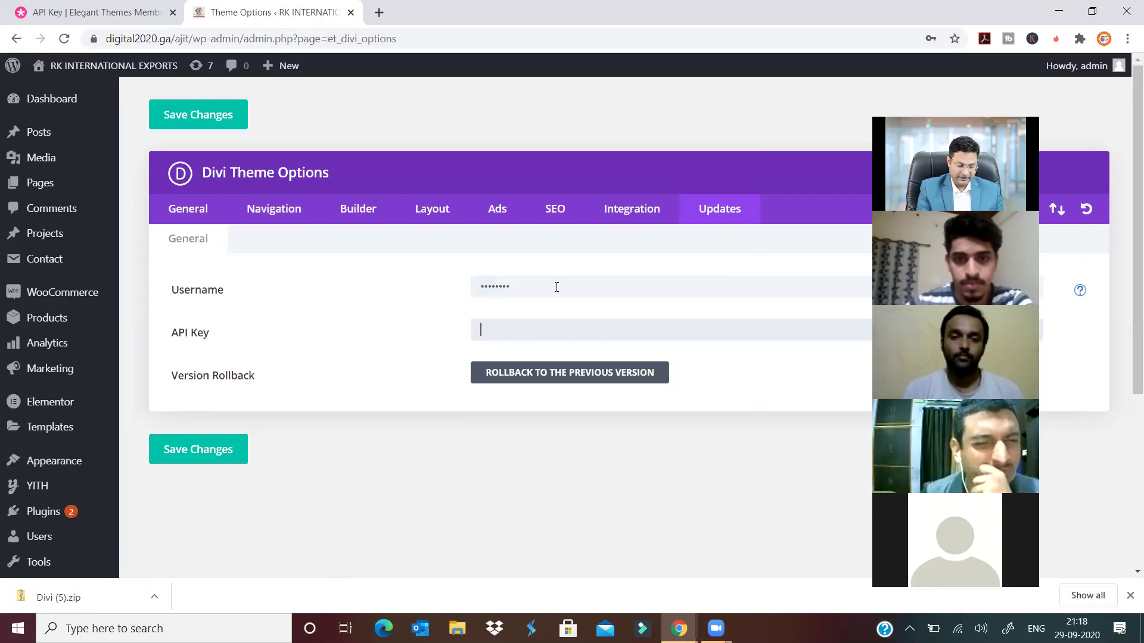
key("ctrl+v")
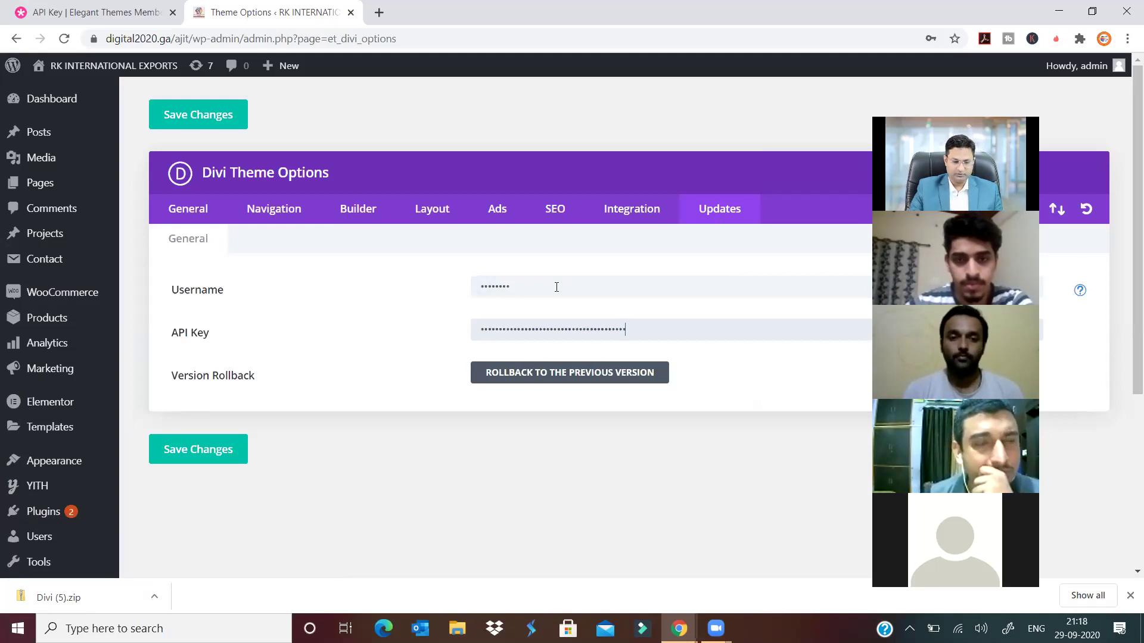
left_click(206, 454)
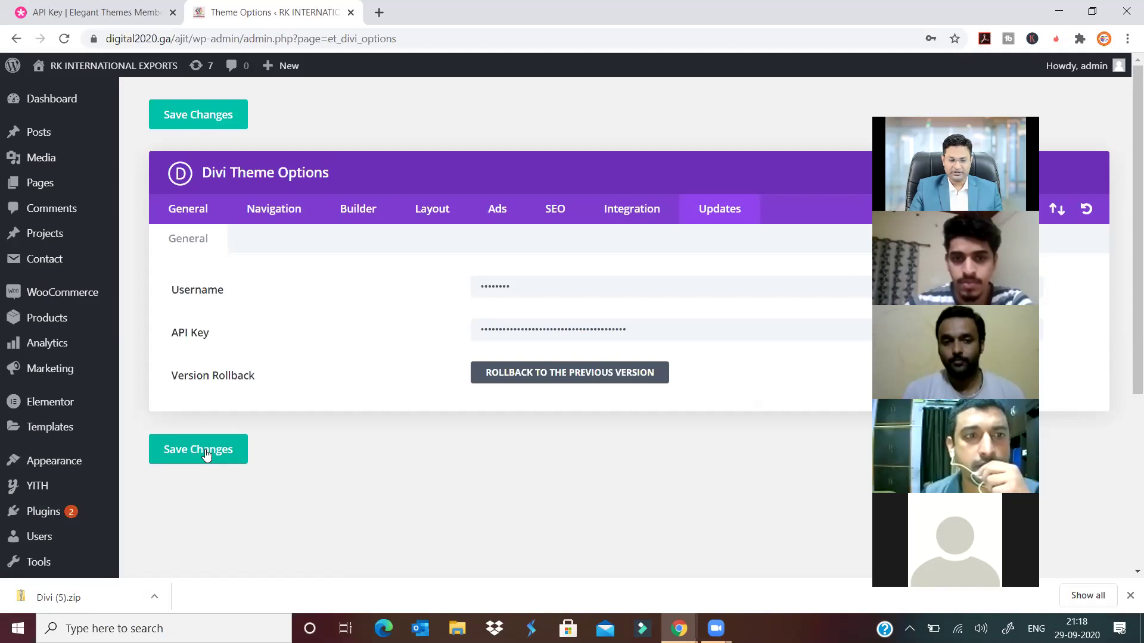
Save the Divi update settings and return to the WordPress dashboard
left_click(205, 454)
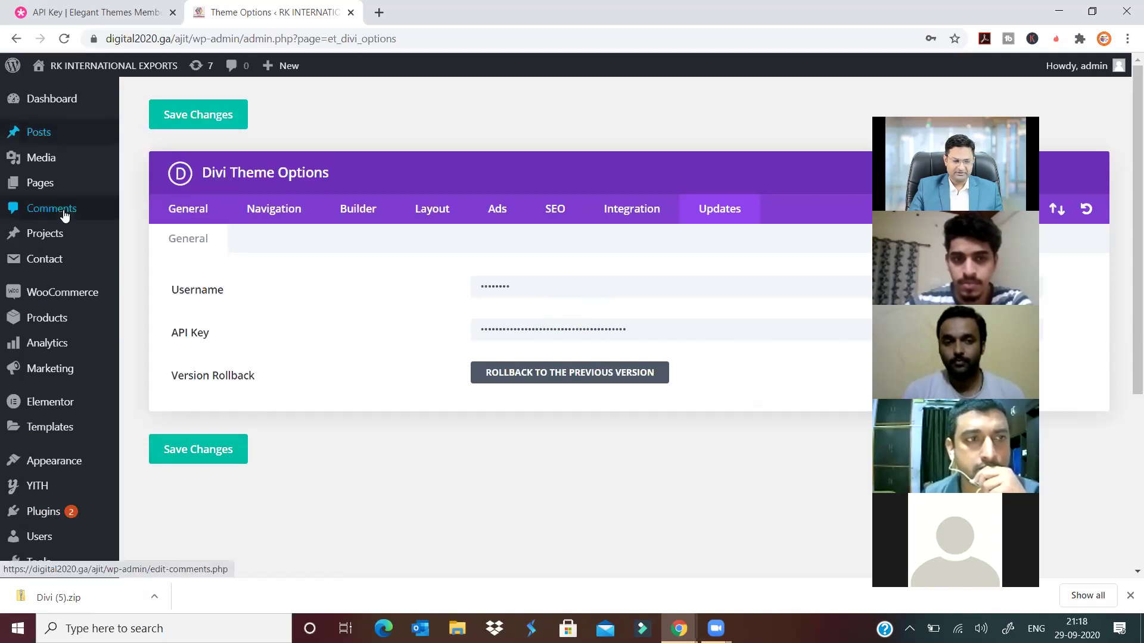
left_click(1130, 596)
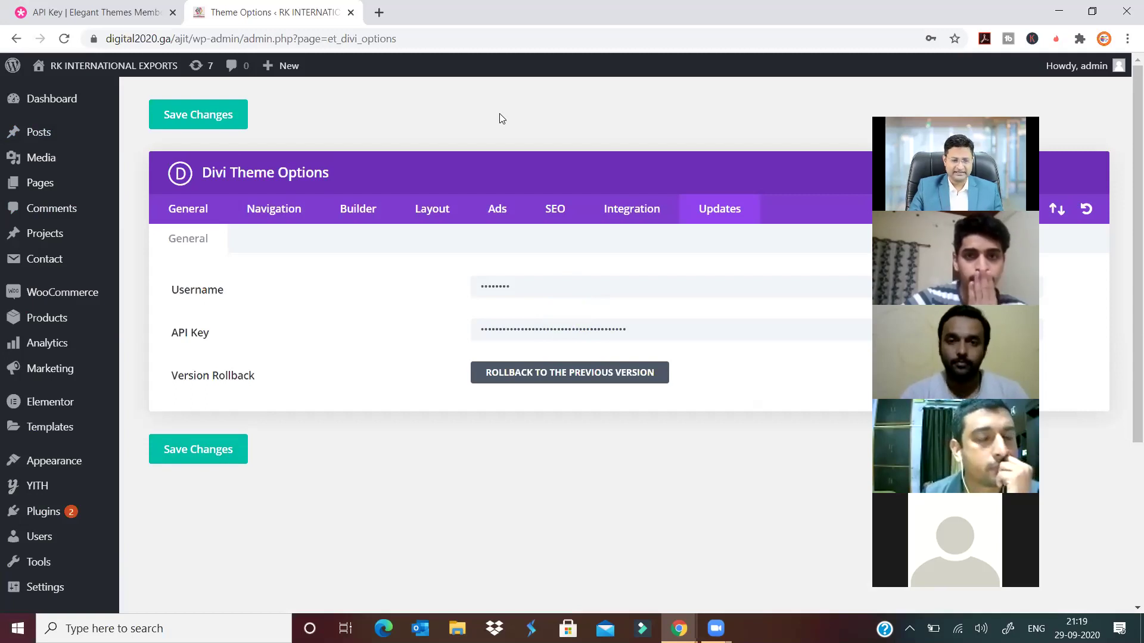
left_click(117, 99)
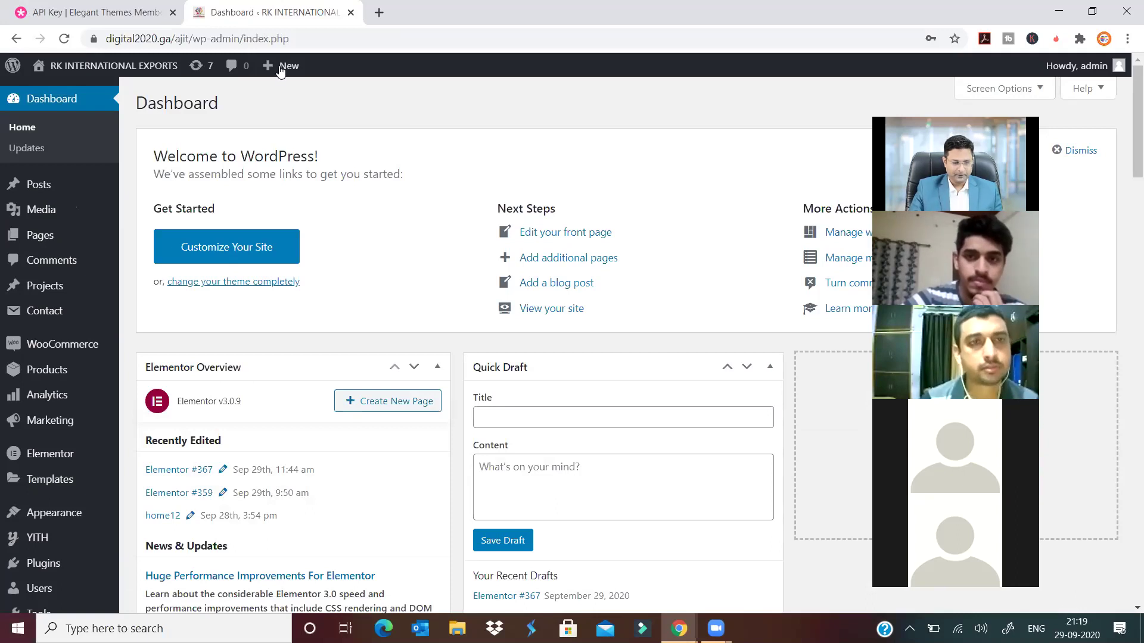
Create a new WordPress page and title it "homwdivi"
mouse_move(281, 70)
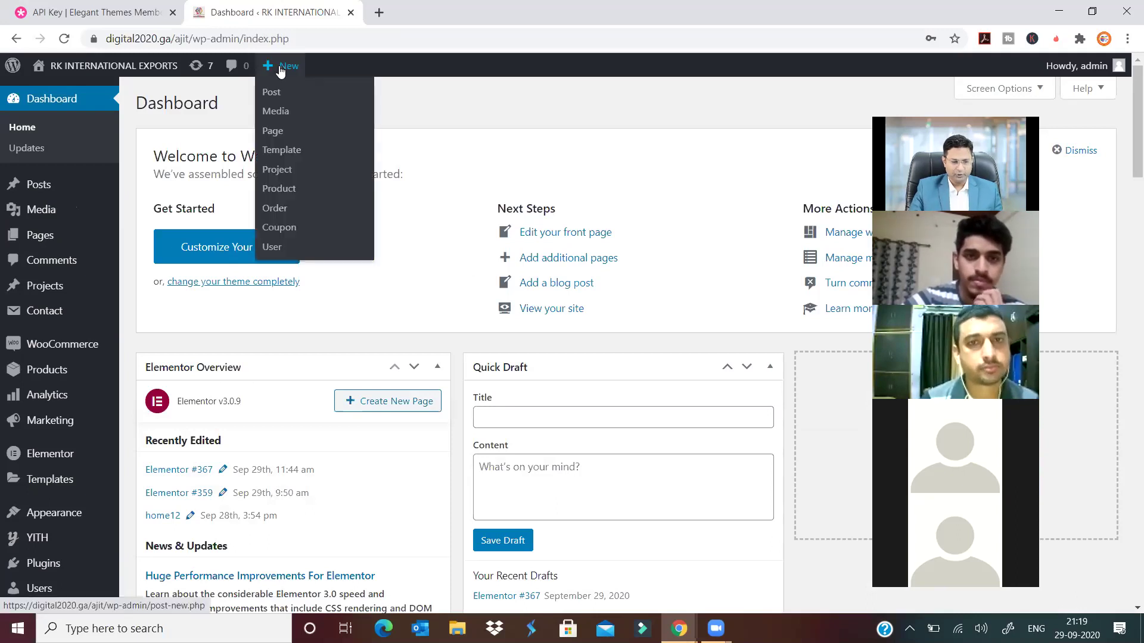
left_click(284, 142)
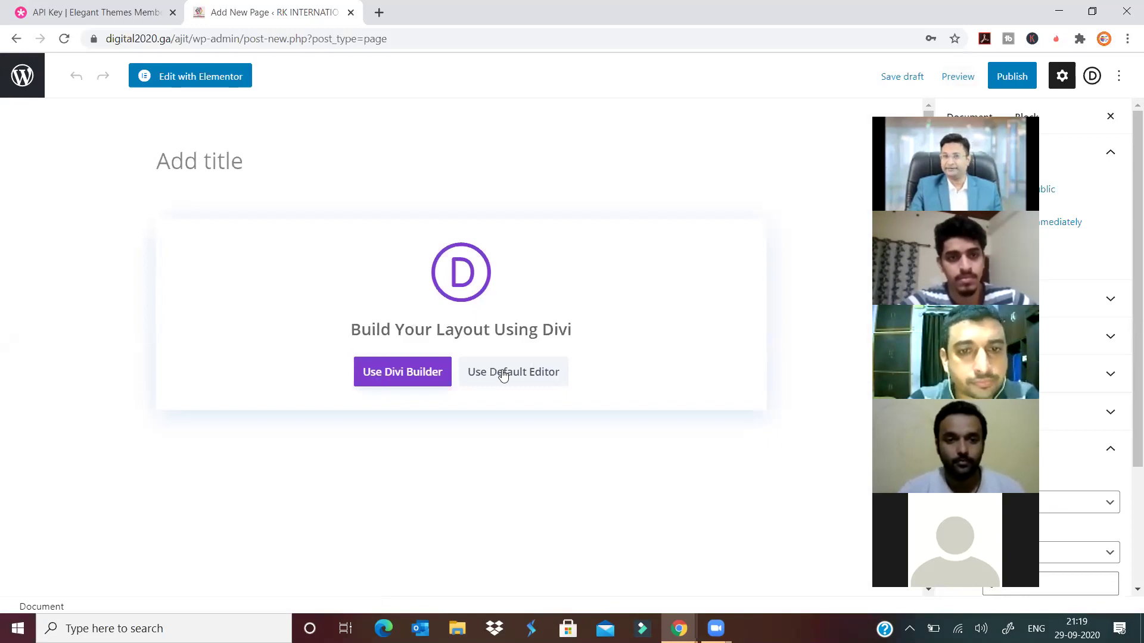
left_click(234, 169)
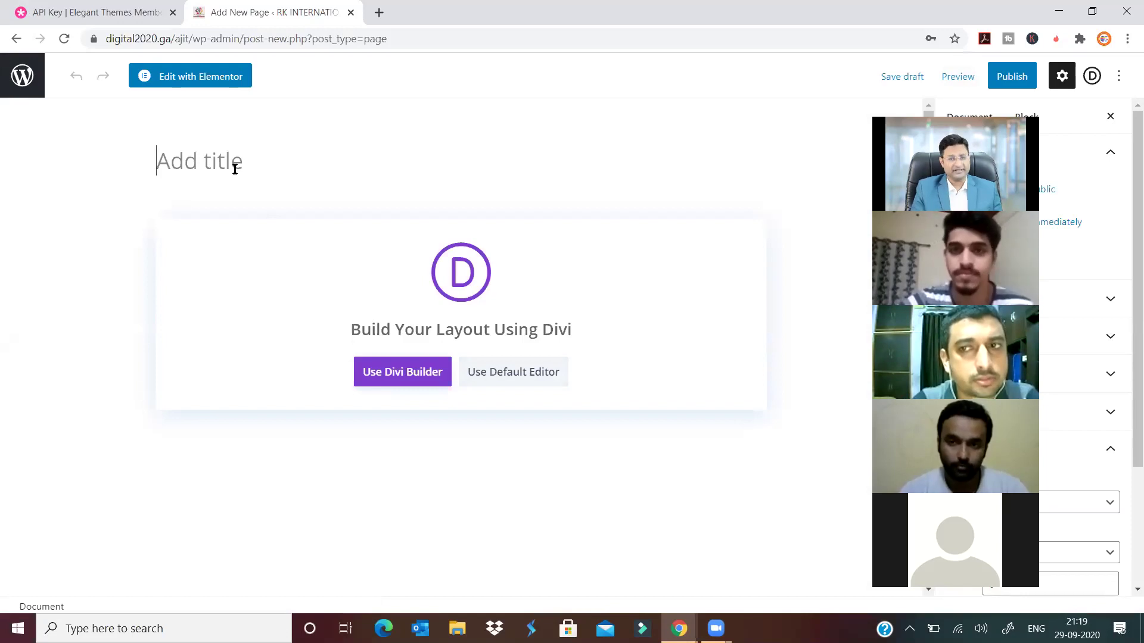
type("h")
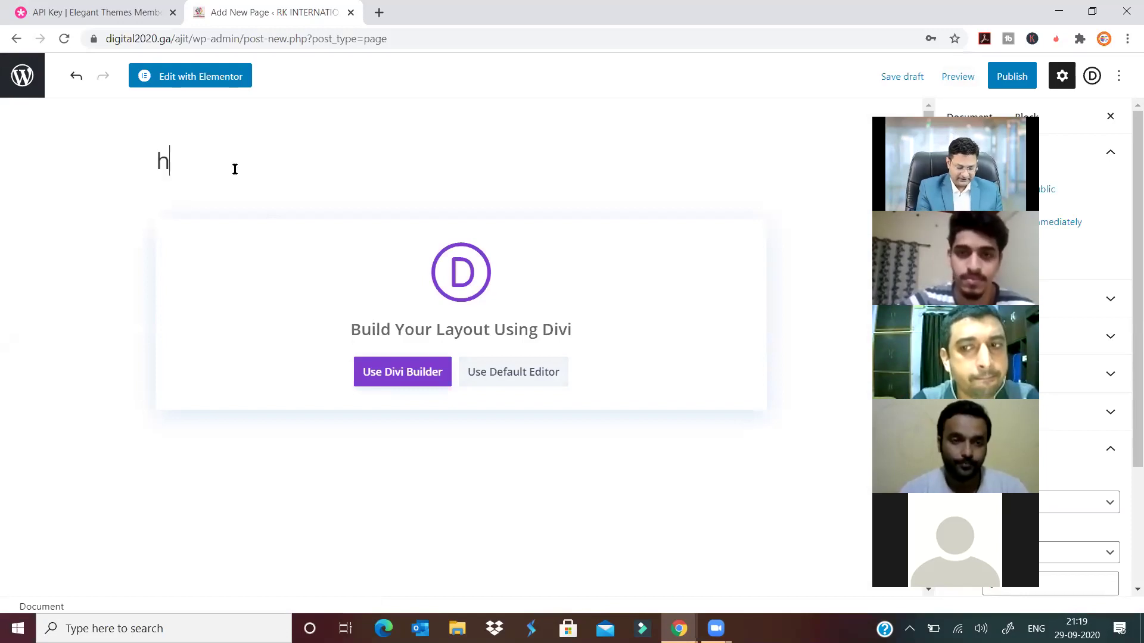
type("omwdivi")
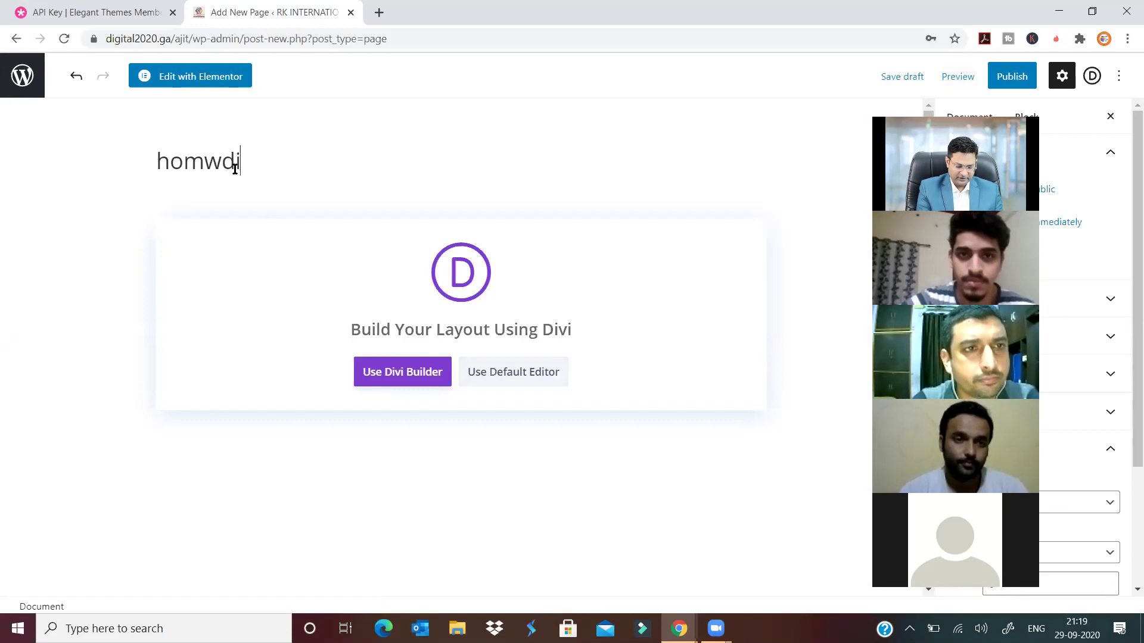
Launch the Divi Builder for the new page and choose to start from a premade layout
left_click(405, 373)
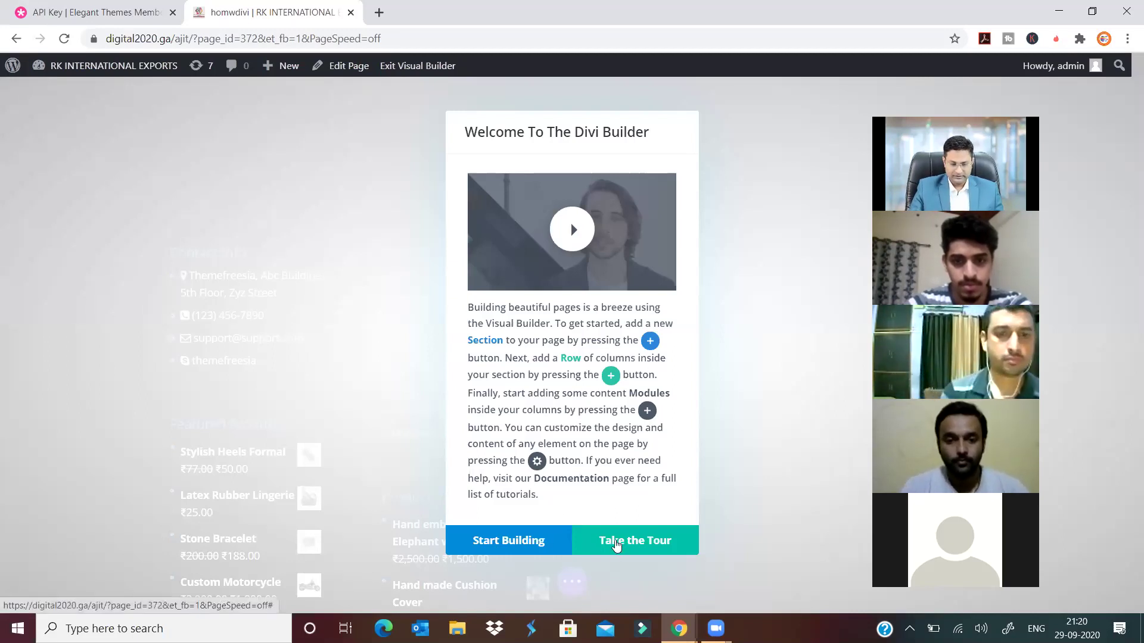
left_click(508, 542)
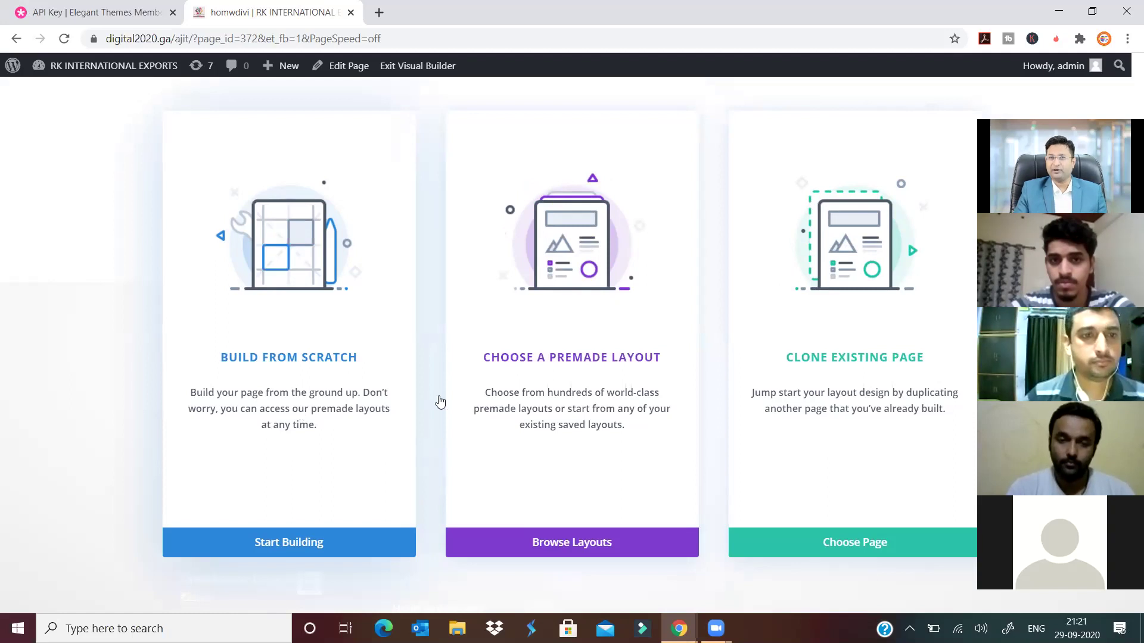
left_click(552, 543)
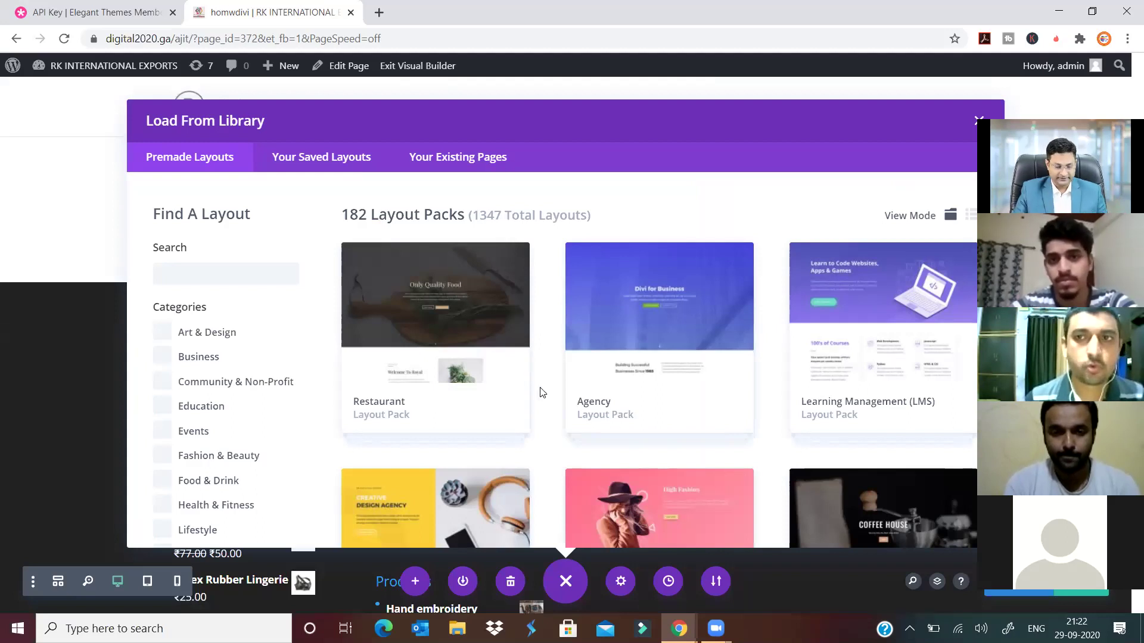
Examine the premade layout packs in the Divi library, down to the Car Rental pack
scroll(539, 387, "down", 6)
scroll(620, 402, "down", 11)
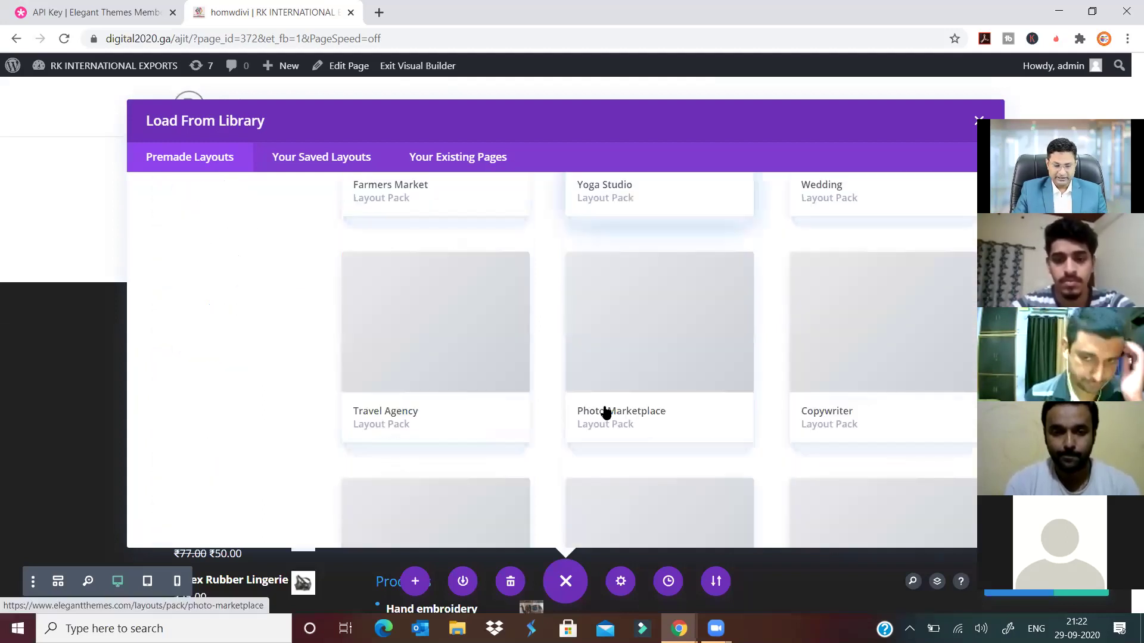
scroll(606, 412, "up", 5)
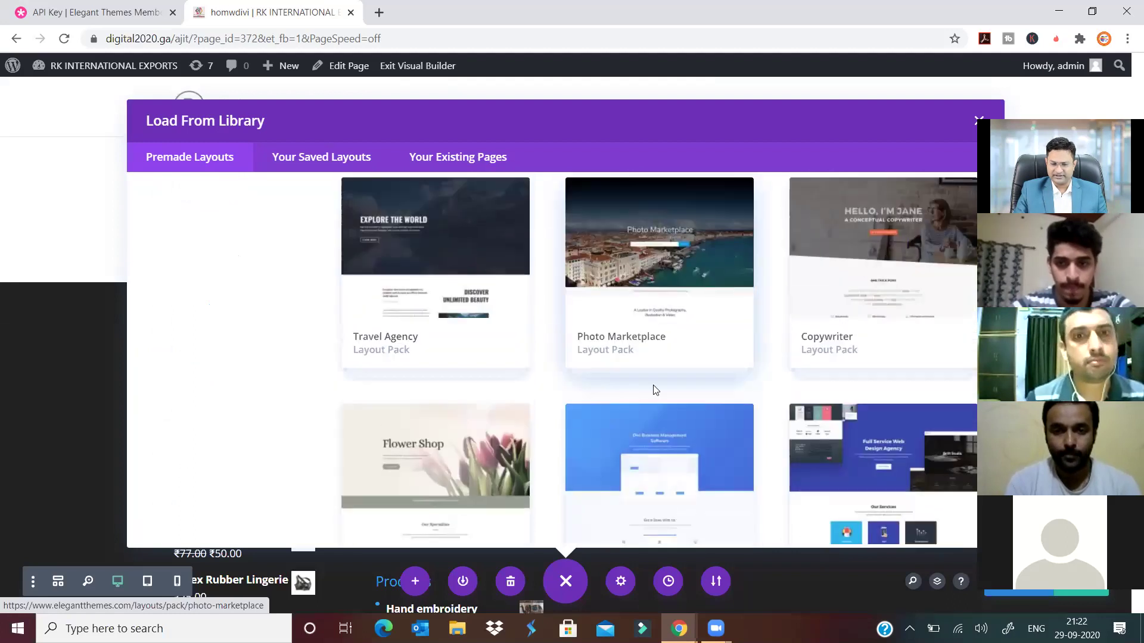
scroll(655, 388, "down", 3)
scroll(724, 409, "down", 5)
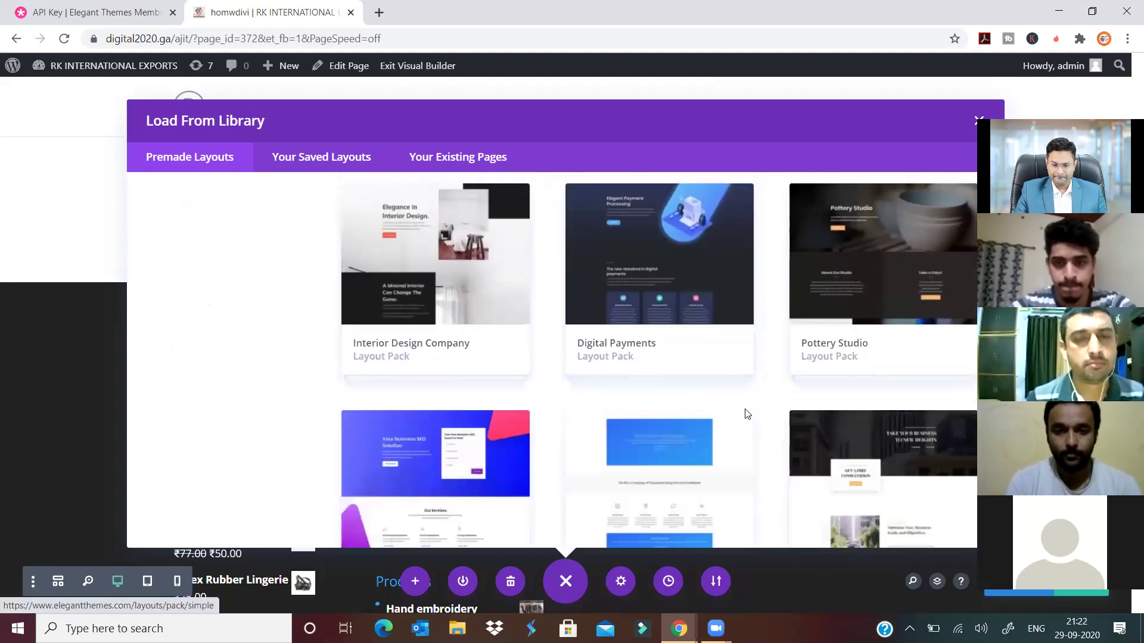
scroll(744, 411, "down", 3)
scroll(749, 417, "down", 3)
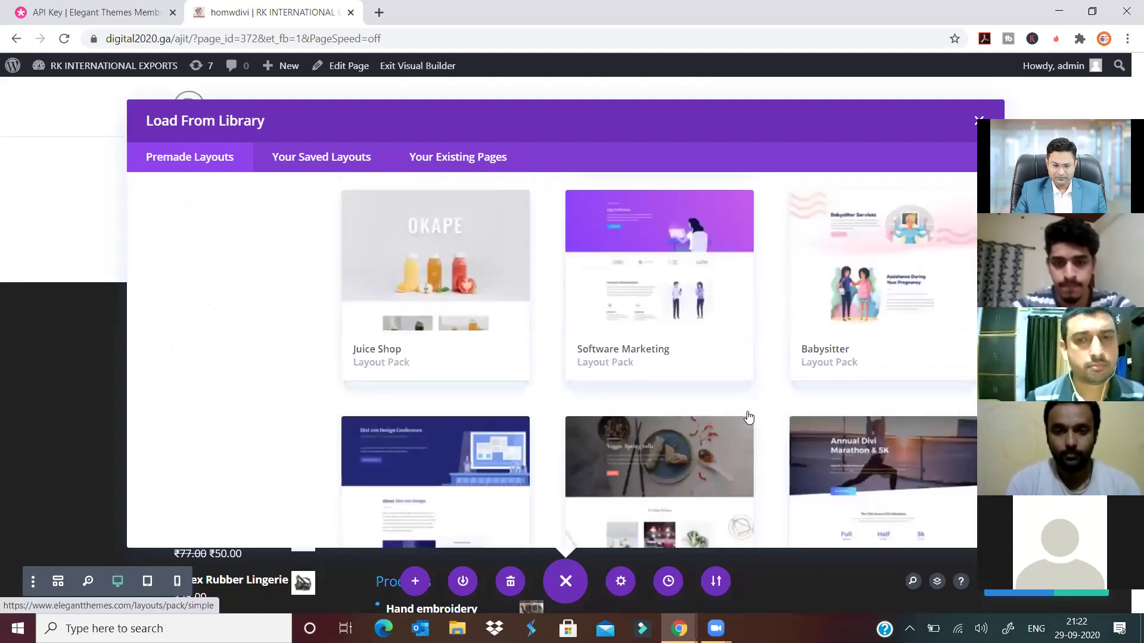
scroll(749, 417, "down", 8)
scroll(749, 417, "down", 5)
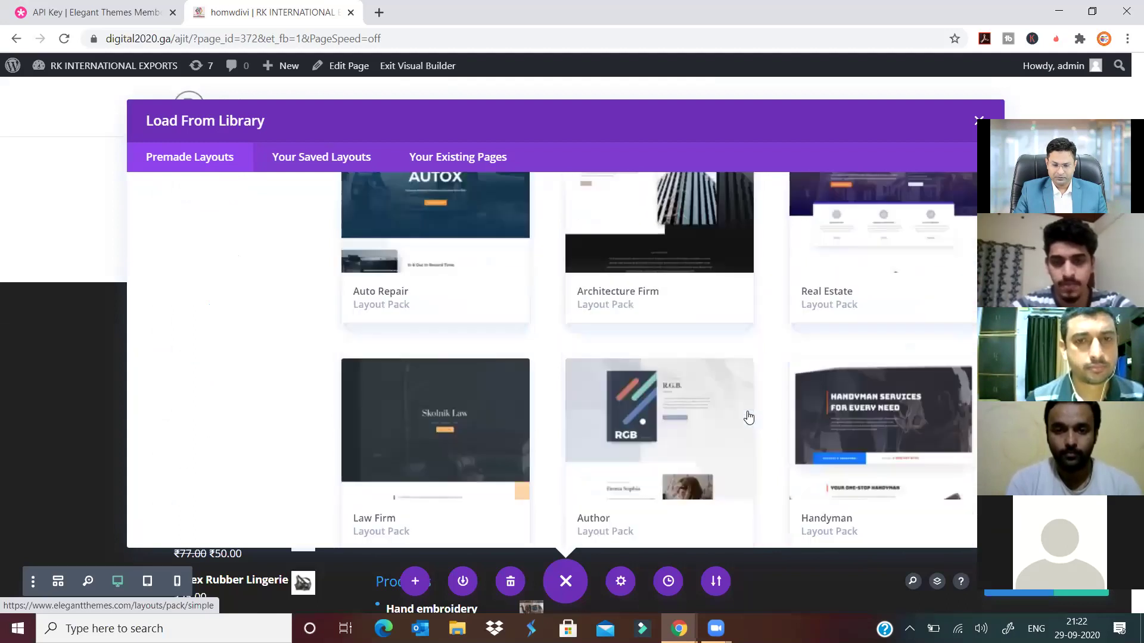
scroll(748, 417, "down", 2)
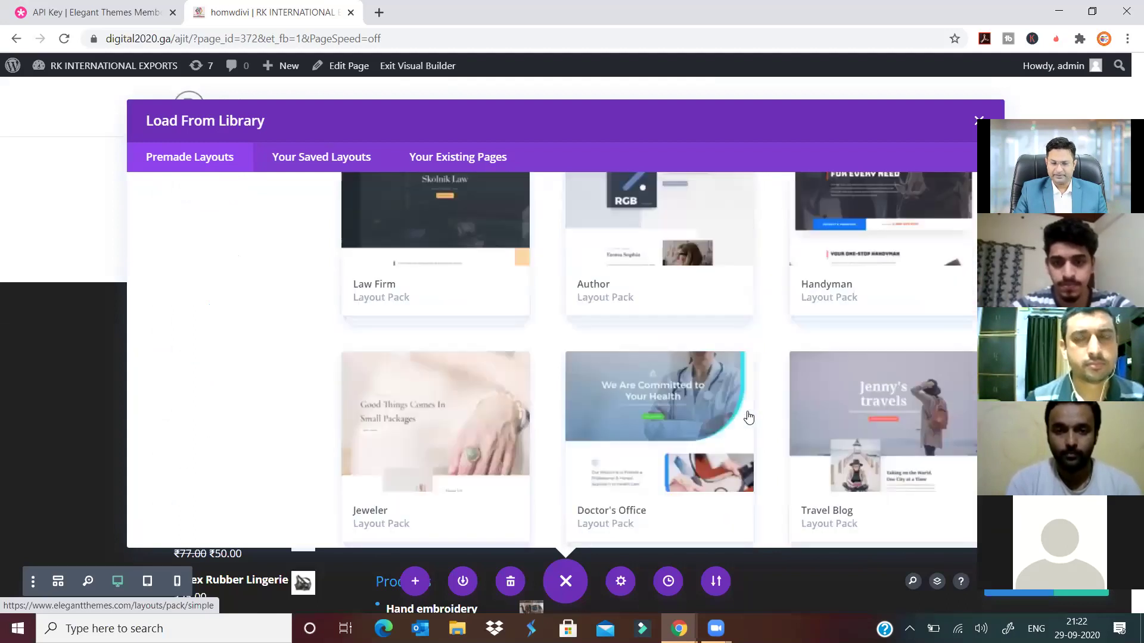
scroll(749, 417, "down", 10)
scroll(749, 417, "down", 1)
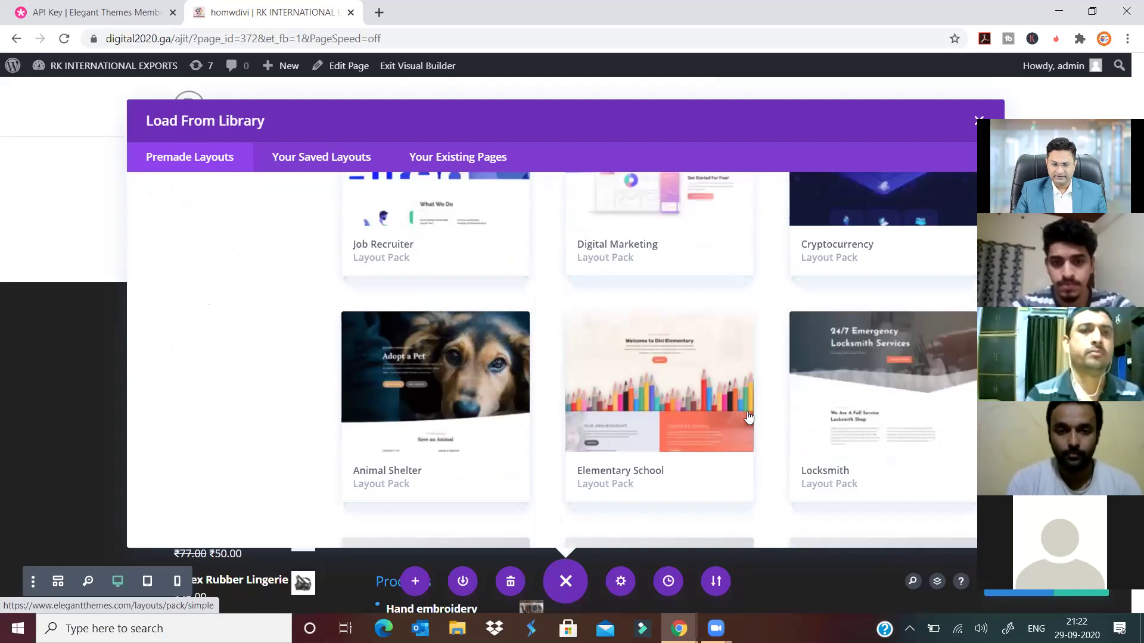
scroll(749, 417, "down", 5)
scroll(749, 417, "down", 6)
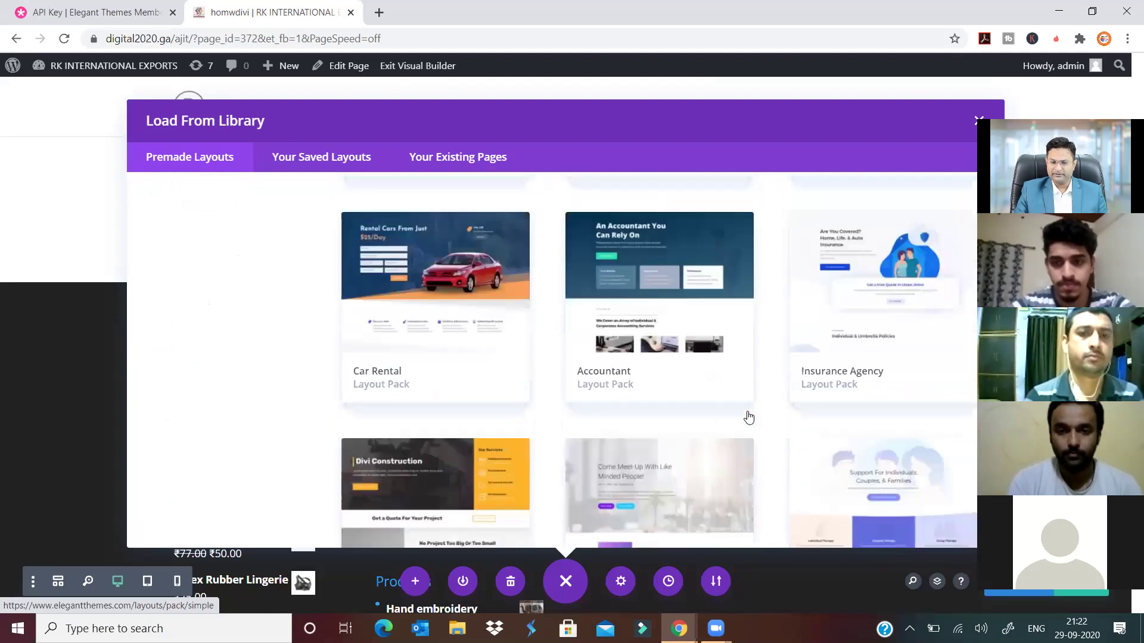
scroll(749, 417, "down", 1)
scroll(748, 417, "up", 1)
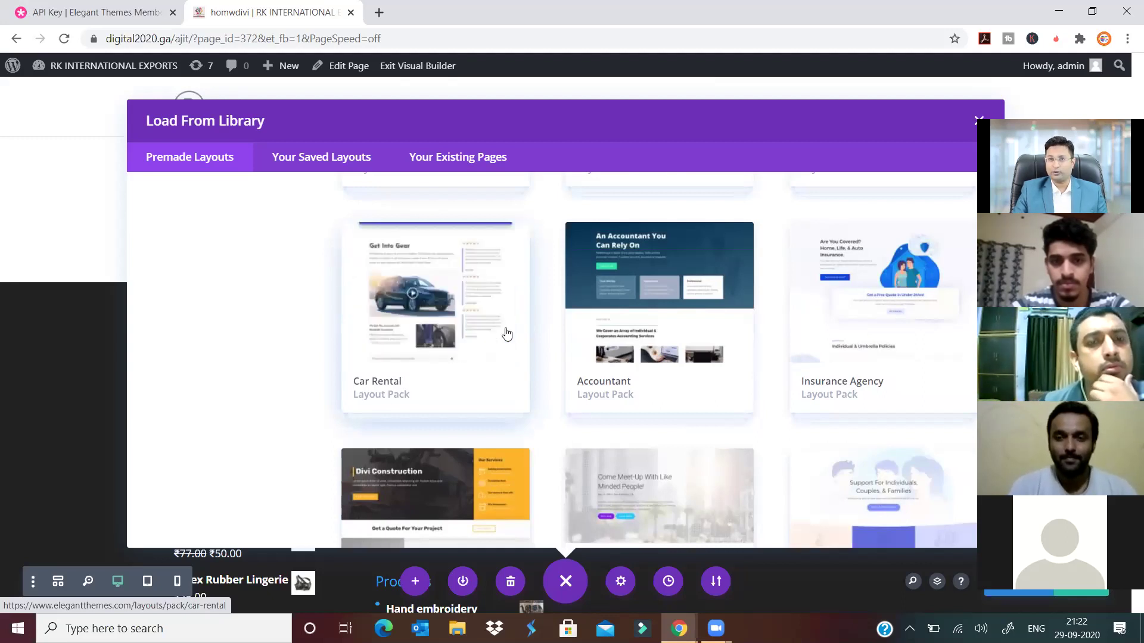
Open the affiancetourism.com website in a new browser tab as an example of the car rental layout
left_click(378, 12)
left_click(366, 39)
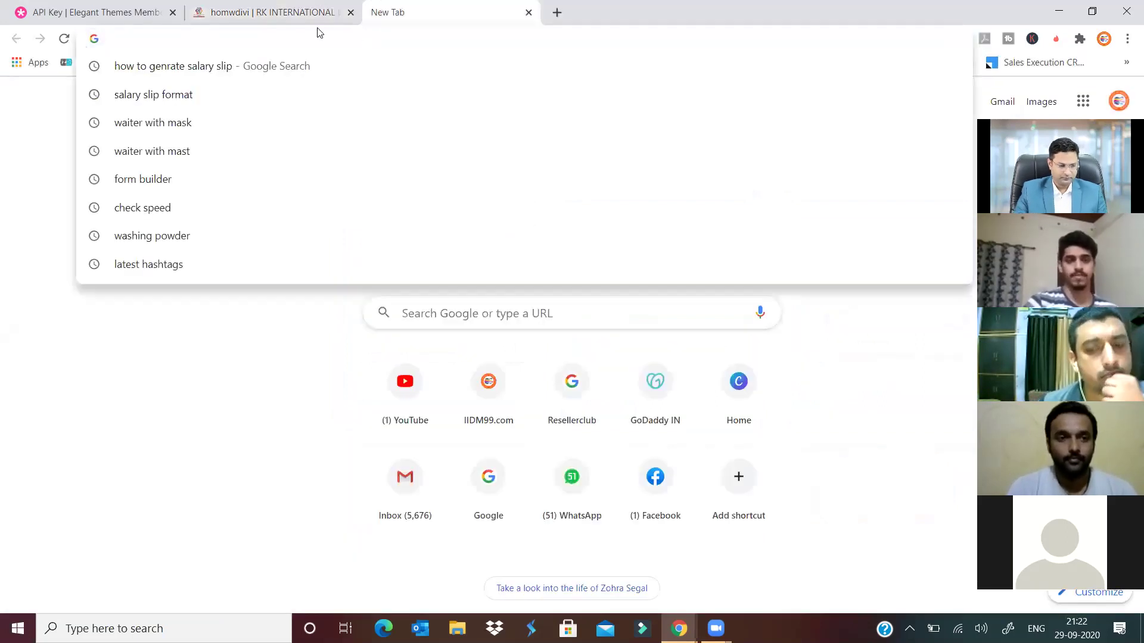
left_click(291, 13)
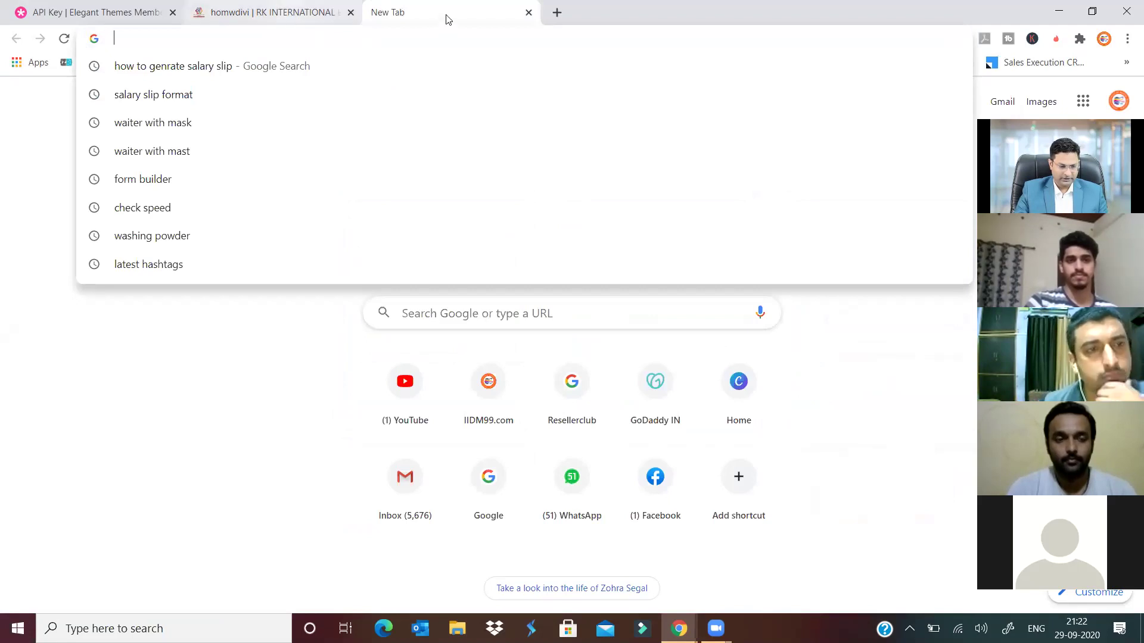
left_click(412, 23)
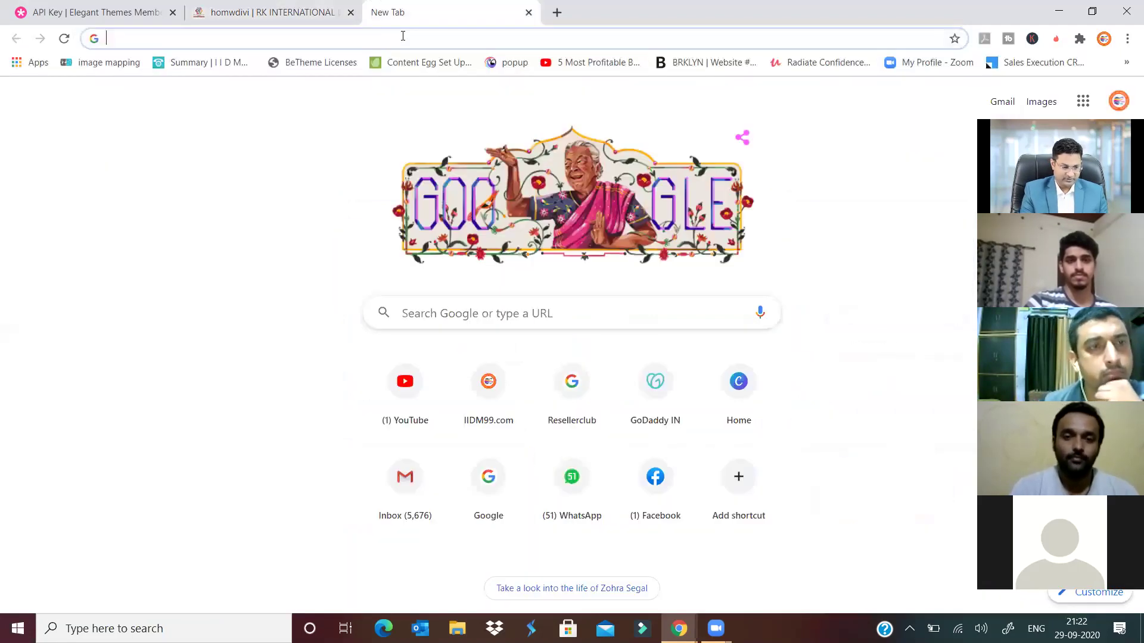
type("a")
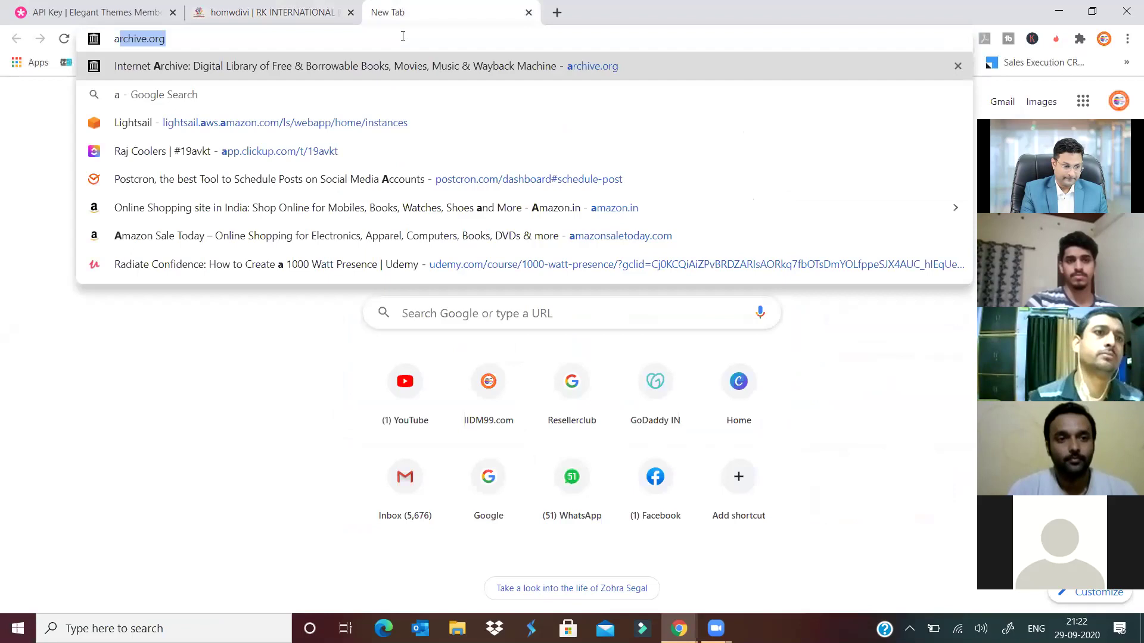
type("ff")
key("Right")
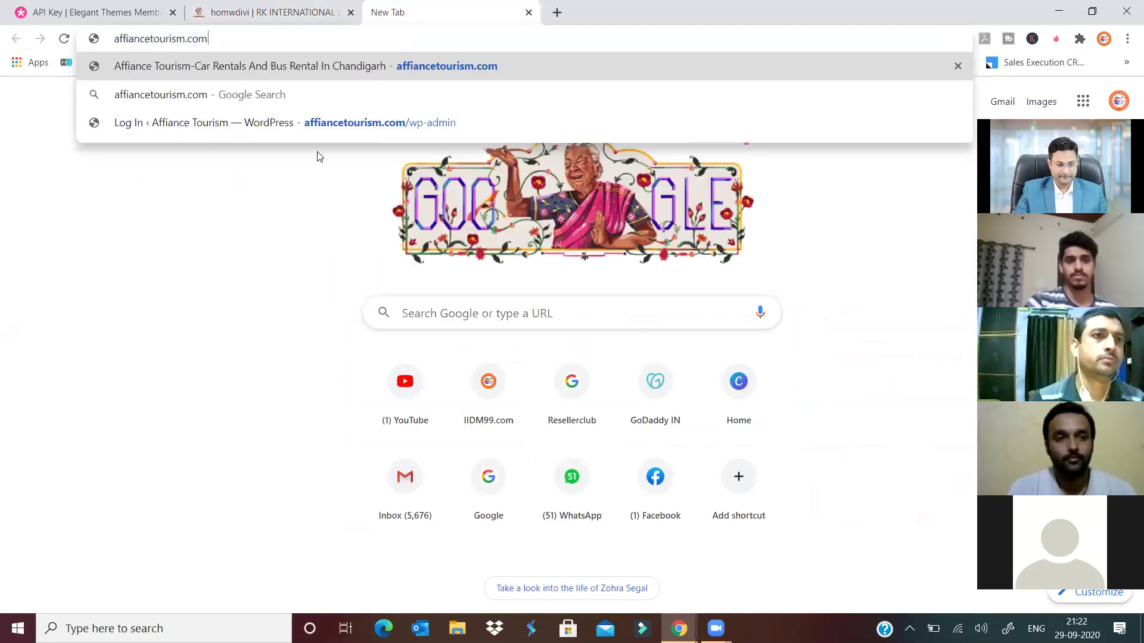
key("Return")
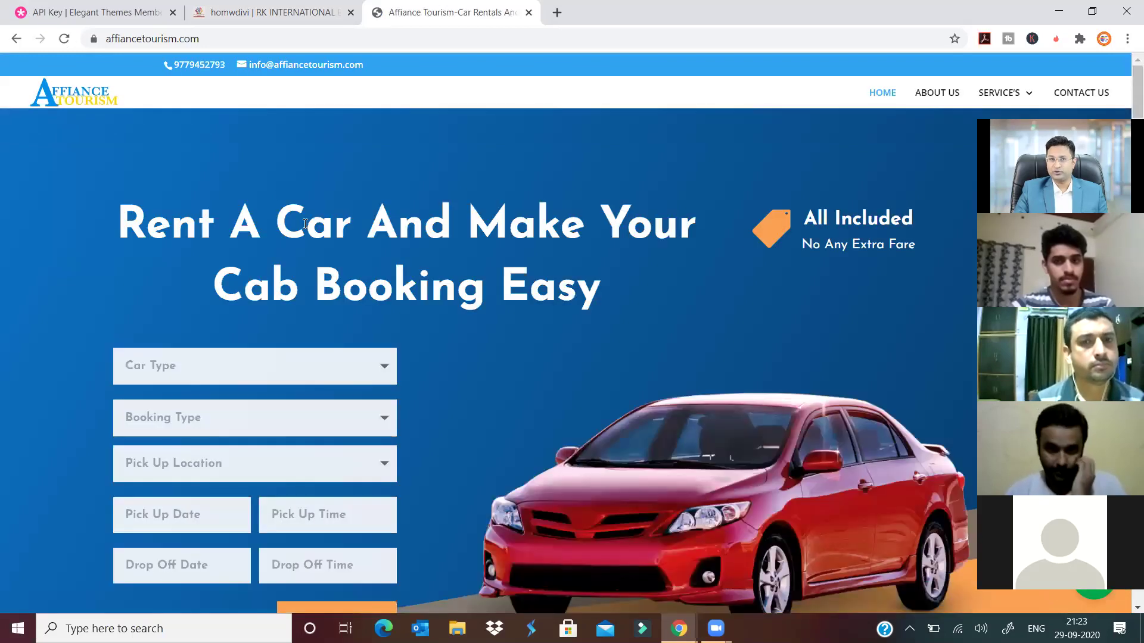
Examine the Affiance Tourism home page from the booking form through the services, car listings and offers
scroll(350, 256, "down", 3)
scroll(383, 266, "down", 8)
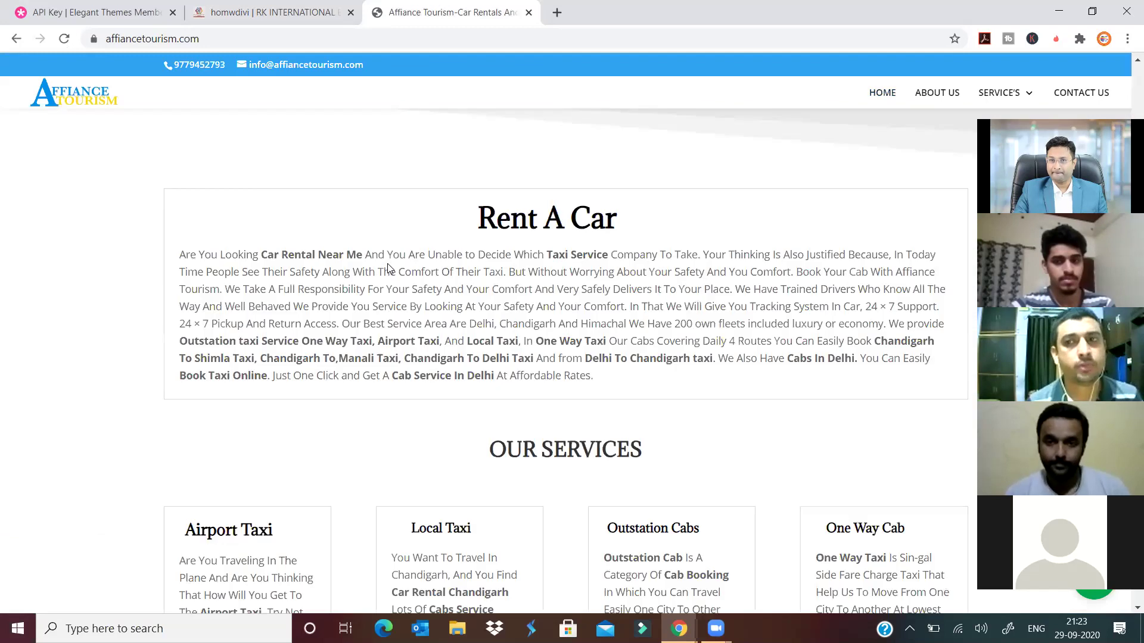
scroll(388, 266, "down", 6)
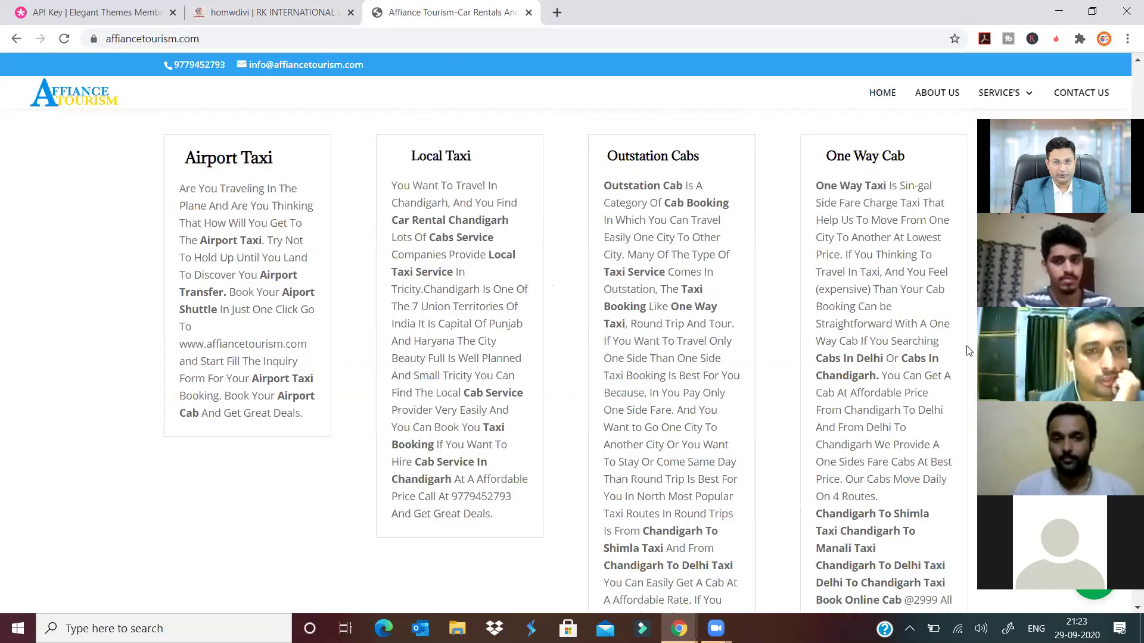
scroll(388, 266, "down", 7)
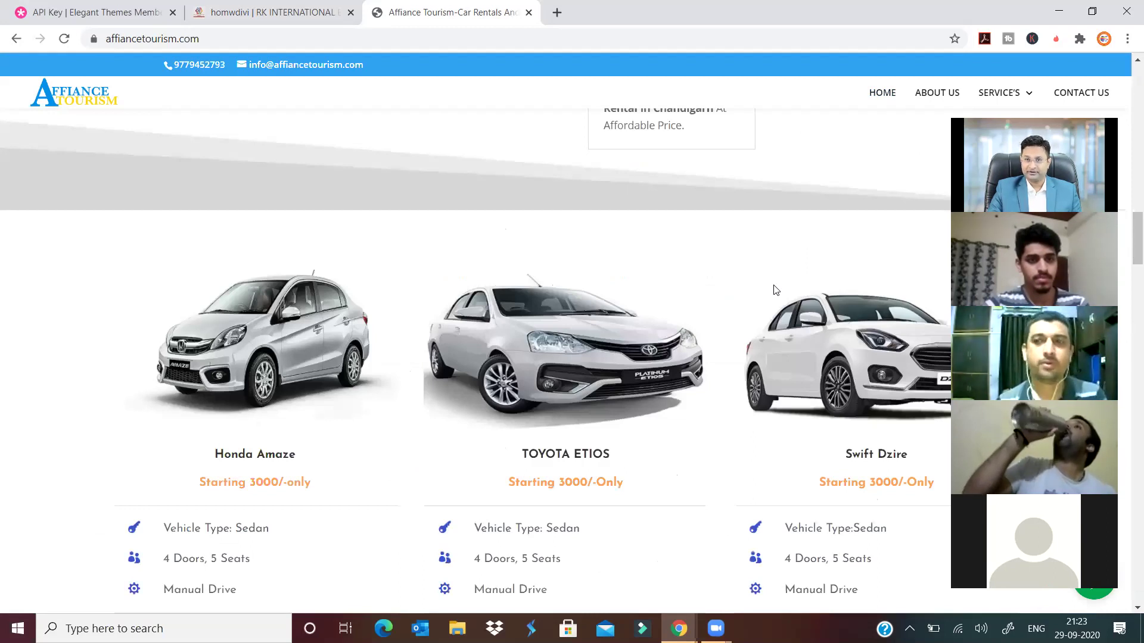
scroll(775, 290, "down", 5)
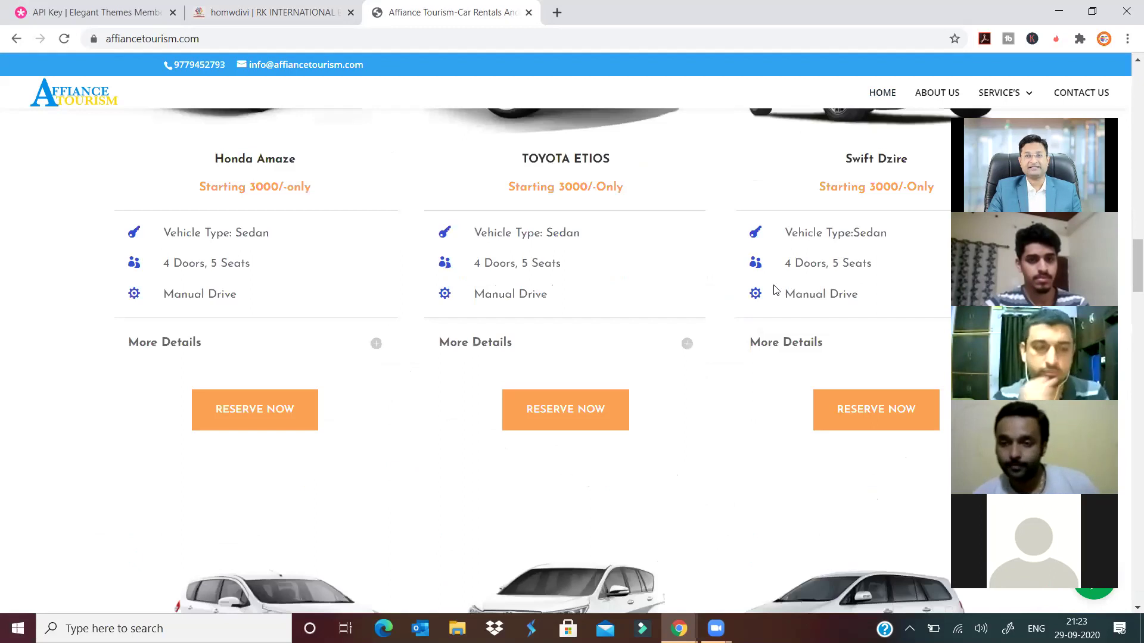
scroll(776, 290, "down", 4)
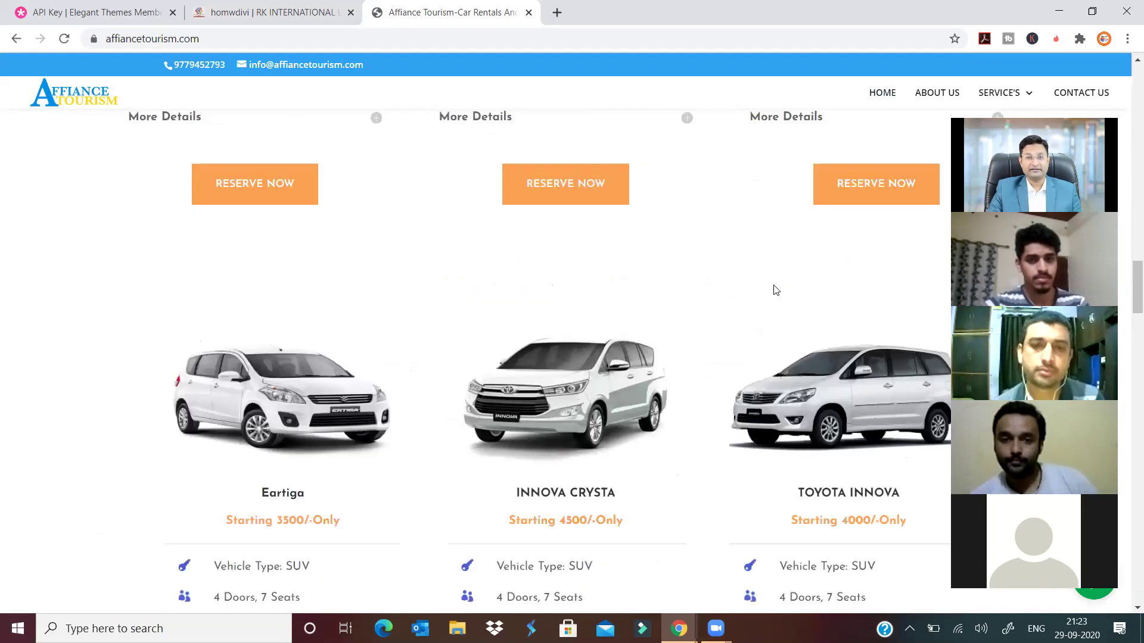
scroll(776, 290, "down", 7)
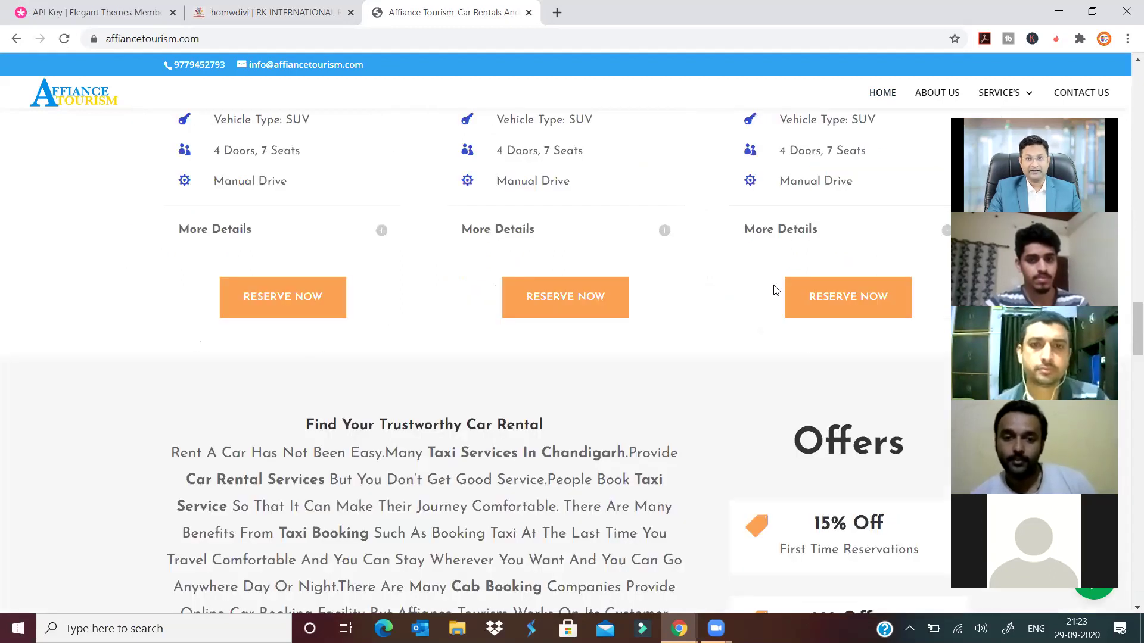
scroll(776, 290, "up", 2)
scroll(776, 290, "up", 8)
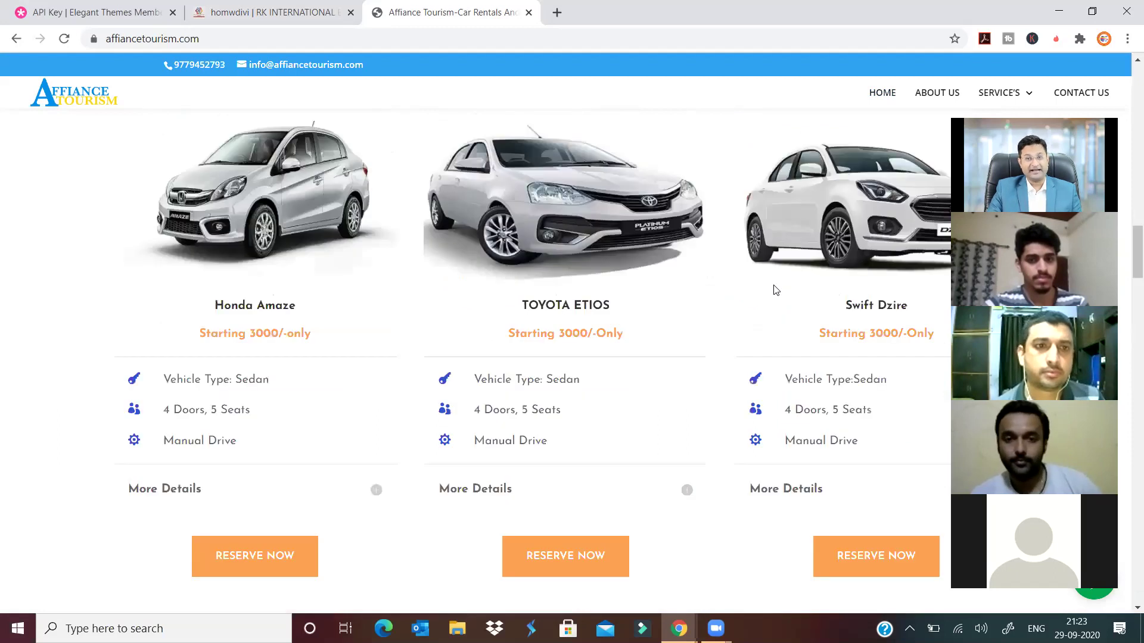
scroll(775, 291, "up", 8)
scroll(775, 290, "up", 6)
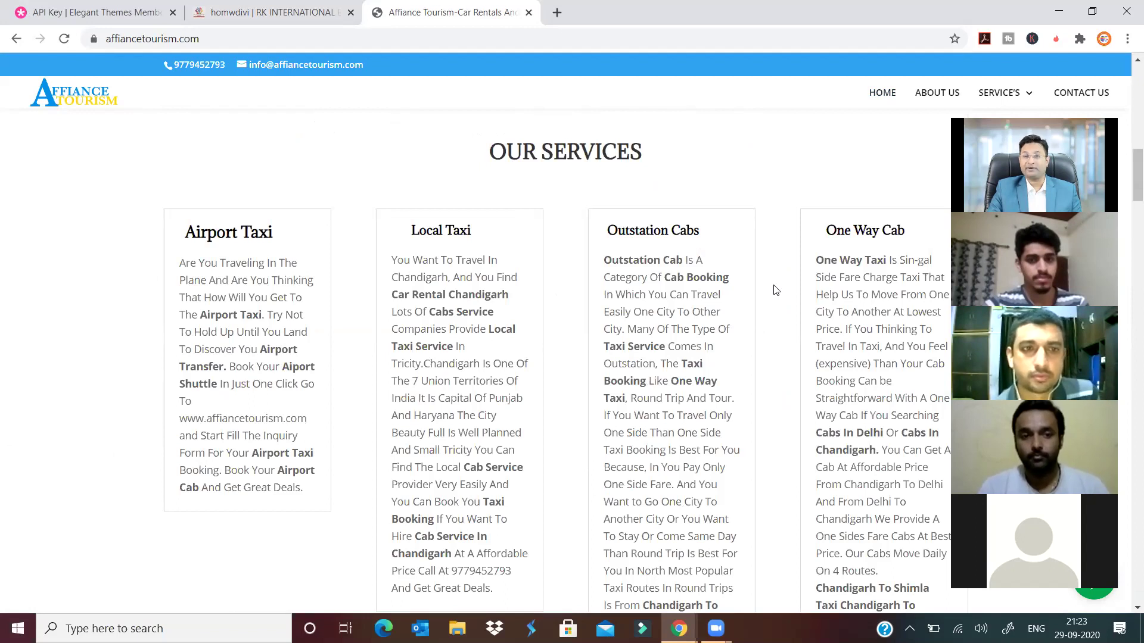
scroll(776, 290, "up", 10)
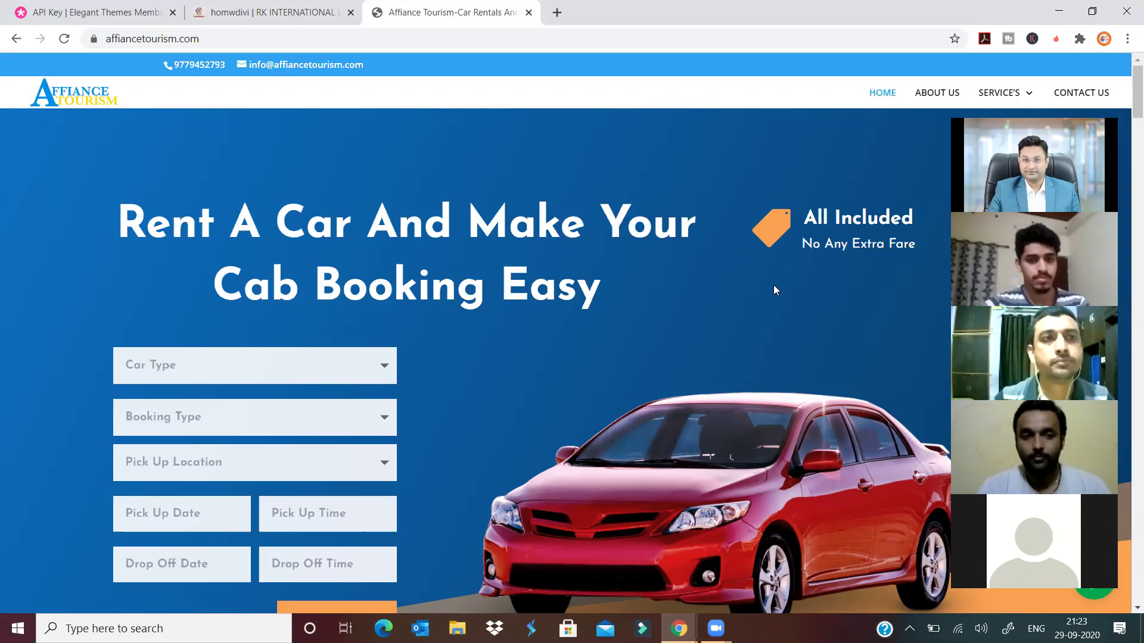
Examine the car listings on the Affiance Tourism home page, with their starting prices, vehicle details and reservation options
scroll(764, 303, "down", 20)
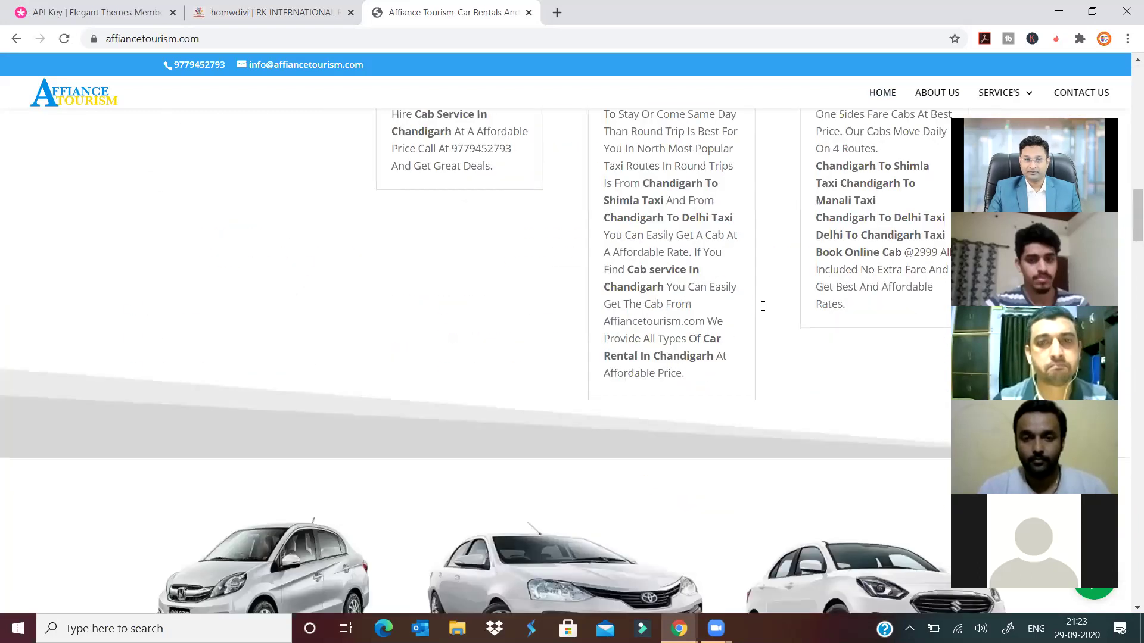
scroll(763, 306, "down", 14)
scroll(390, 449, "up", 5)
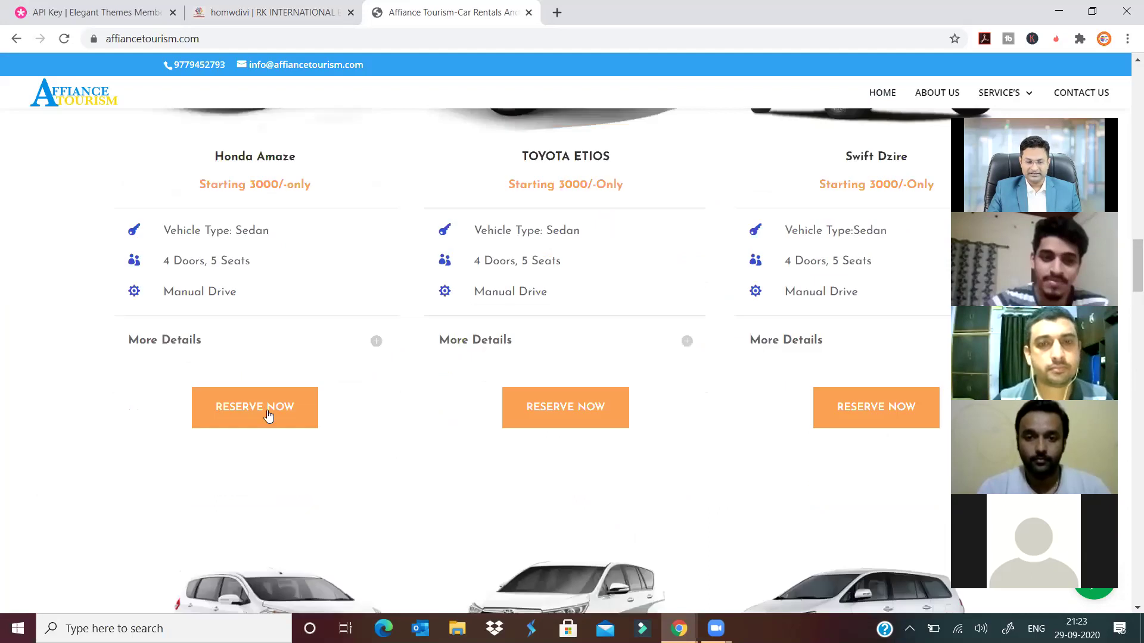
scroll(268, 423, "up", 6)
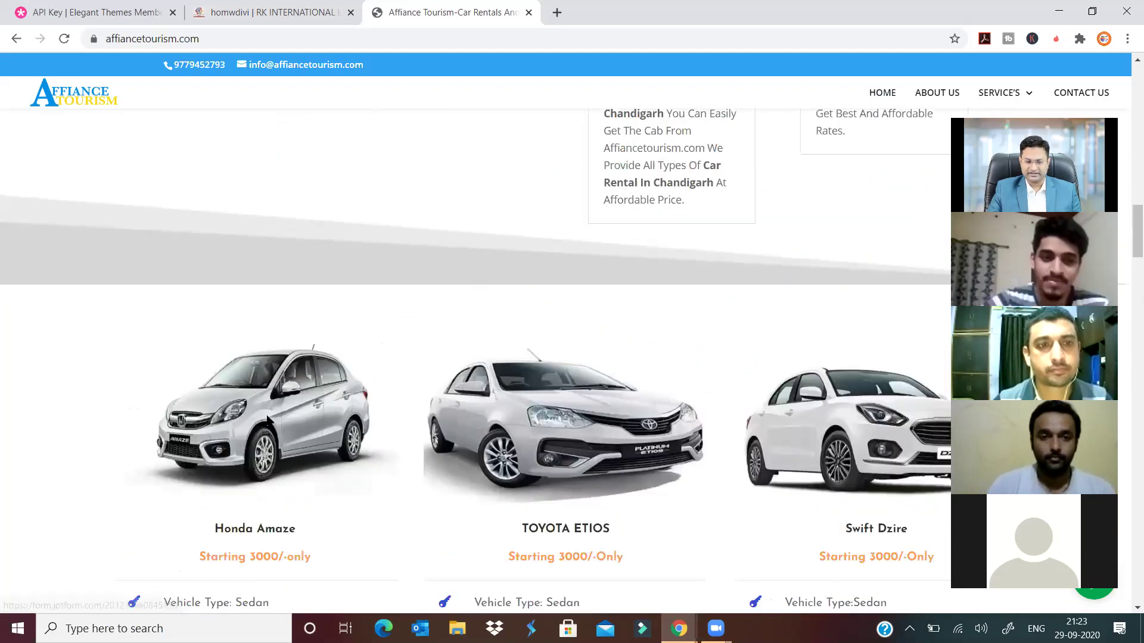
scroll(396, 443, "up", 10)
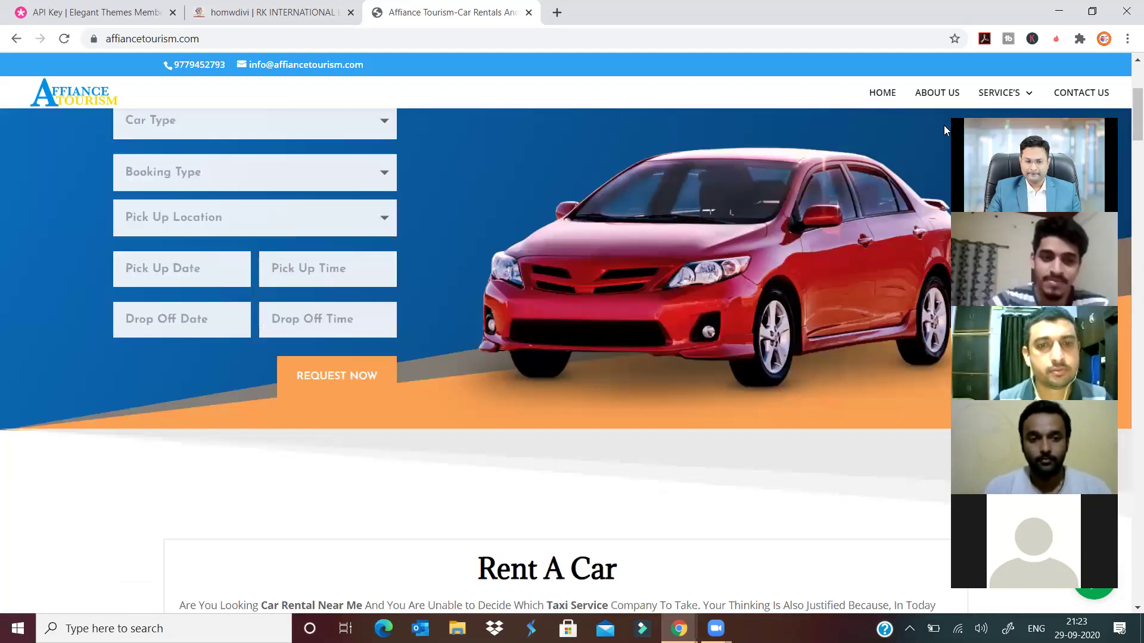
scroll(943, 130, "up", 2)
Open the Affiance Tourism About Us page and examine its company description, contact details, services and B2B packages
left_click(937, 92)
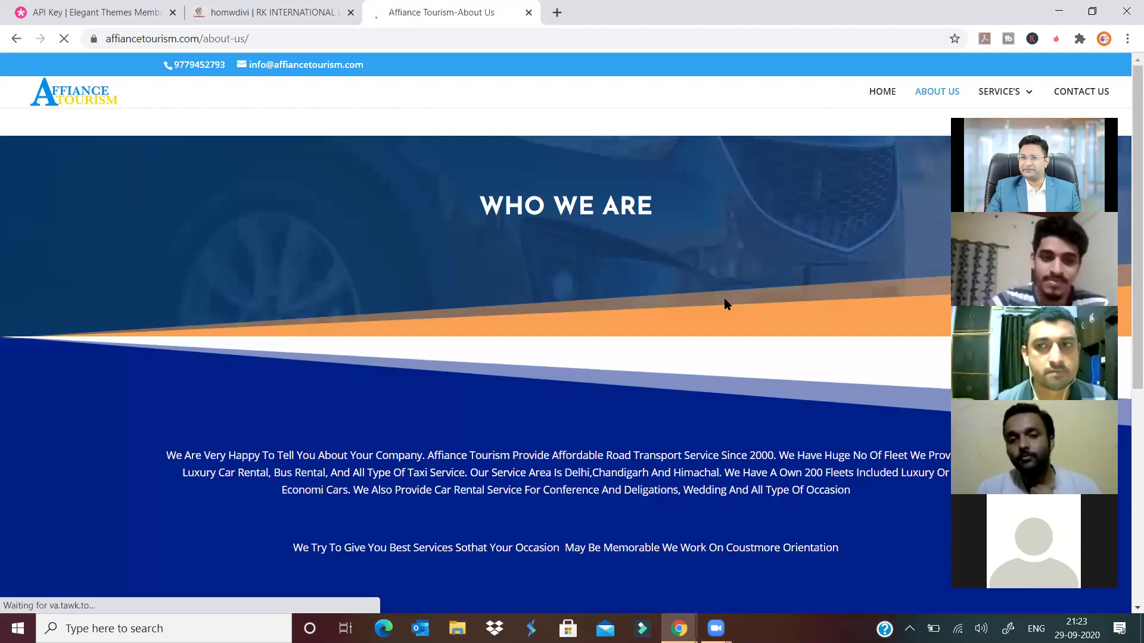
scroll(720, 316, "down", 3)
scroll(721, 316, "down", 3)
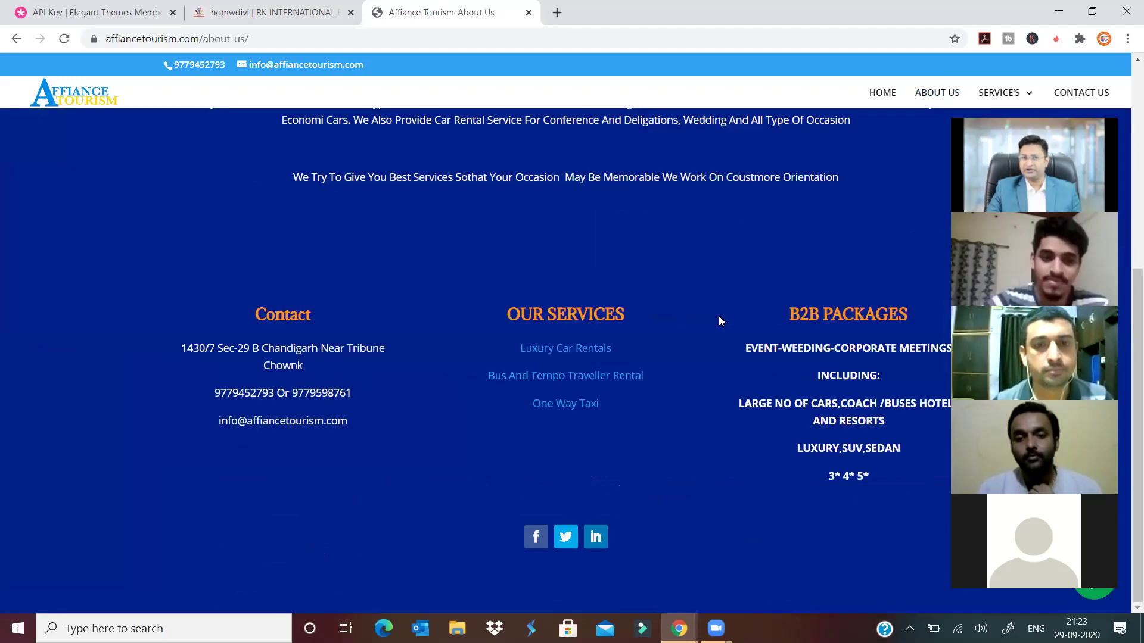
scroll(718, 316, "up", 1)
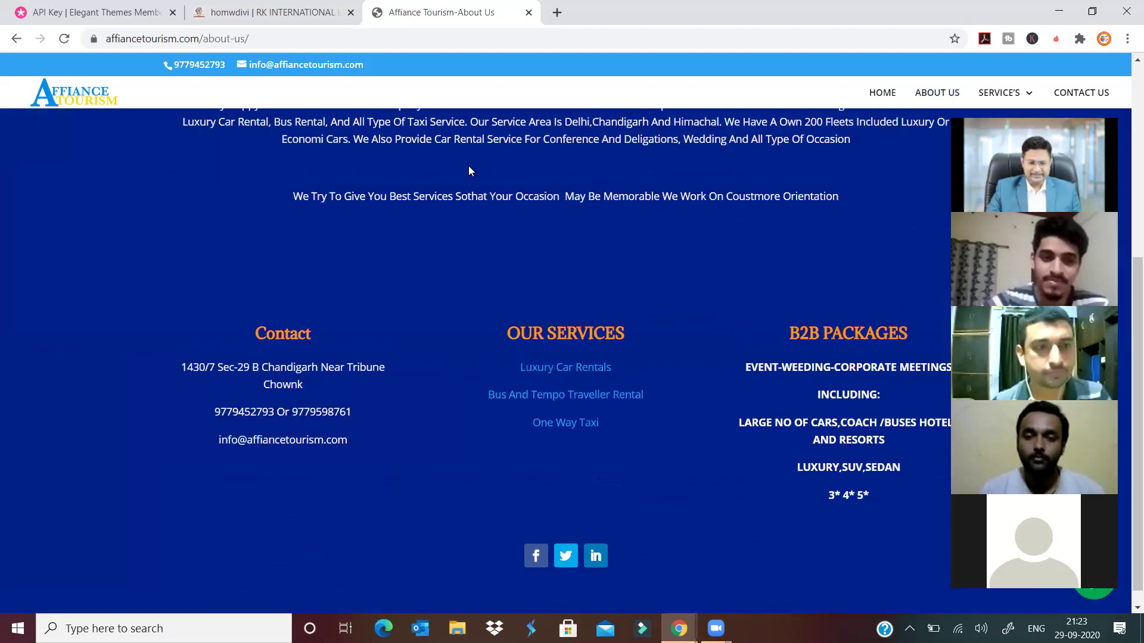
scroll(719, 316, "up", 5)
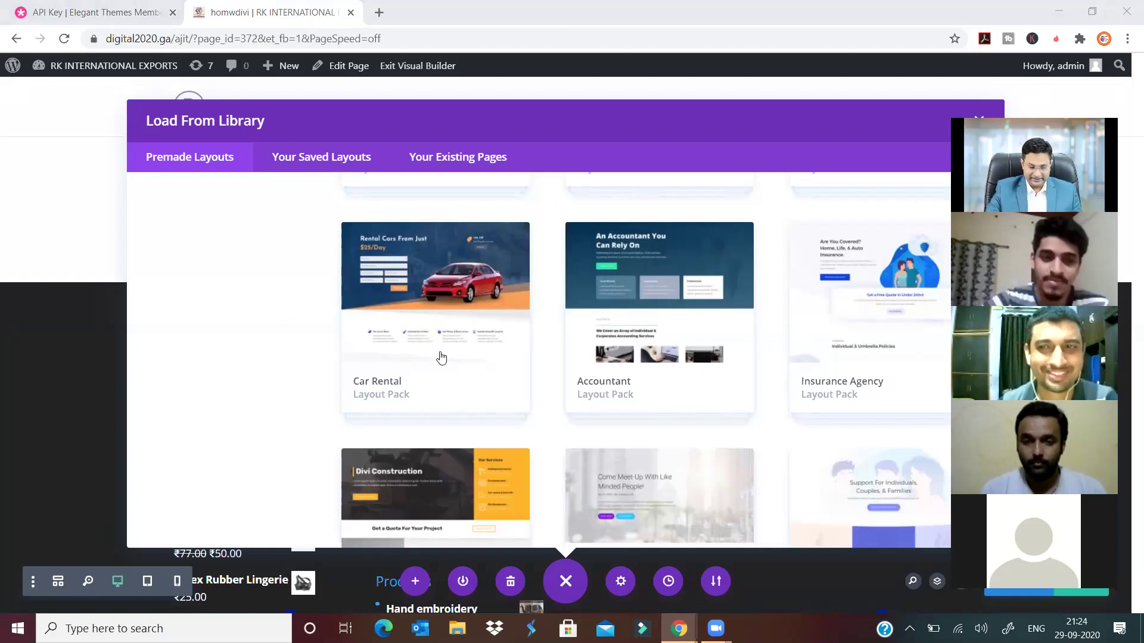
Return to the Divi library and browse the premade layout packs around Car Rental for a suitable design
scroll(566, 366, "down", 5)
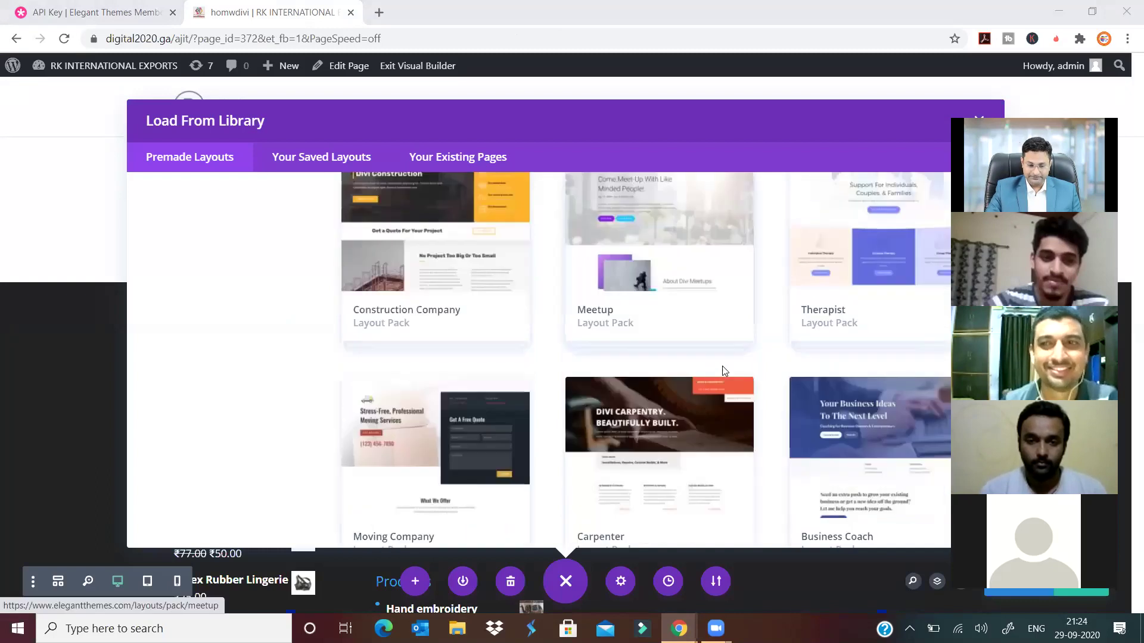
scroll(724, 370, "down", 5)
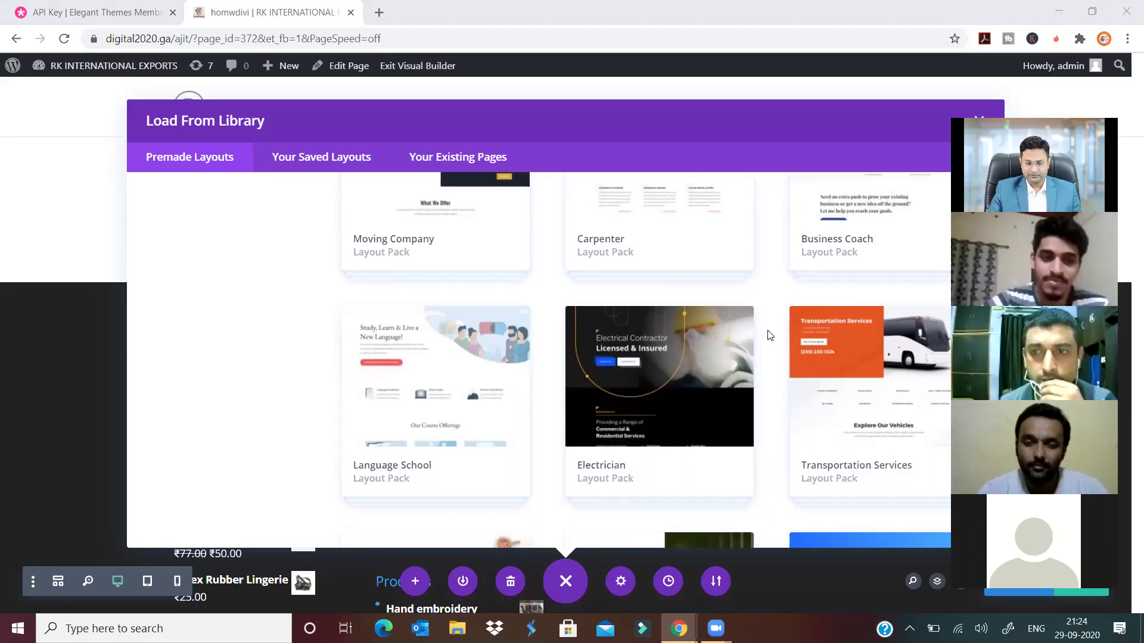
scroll(769, 335, "up", 5)
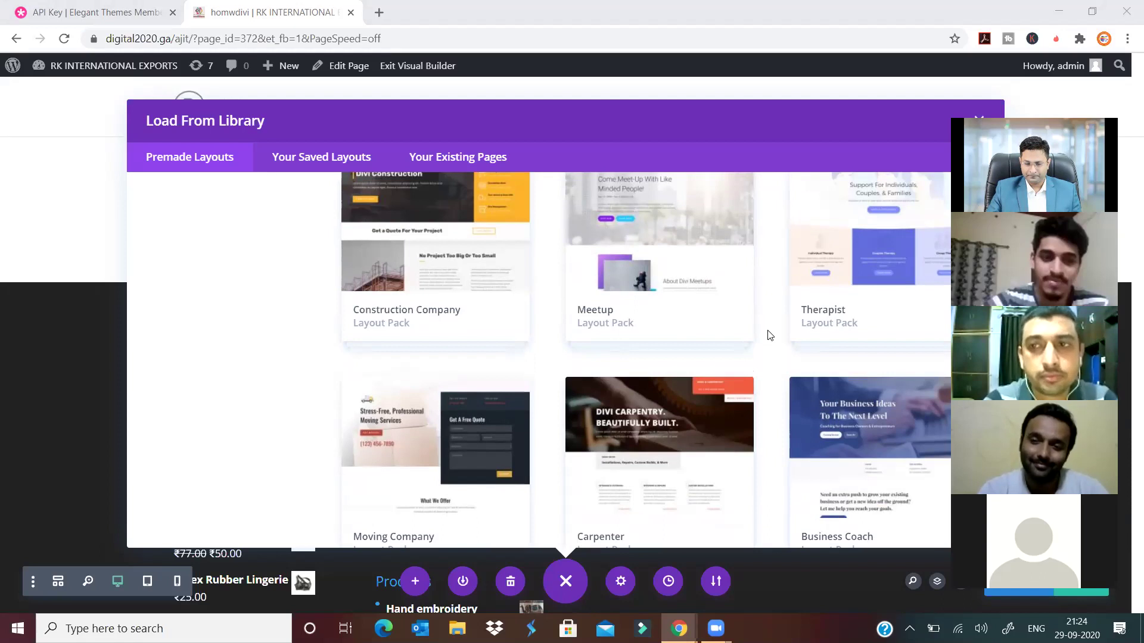
scroll(769, 335, "up", 3)
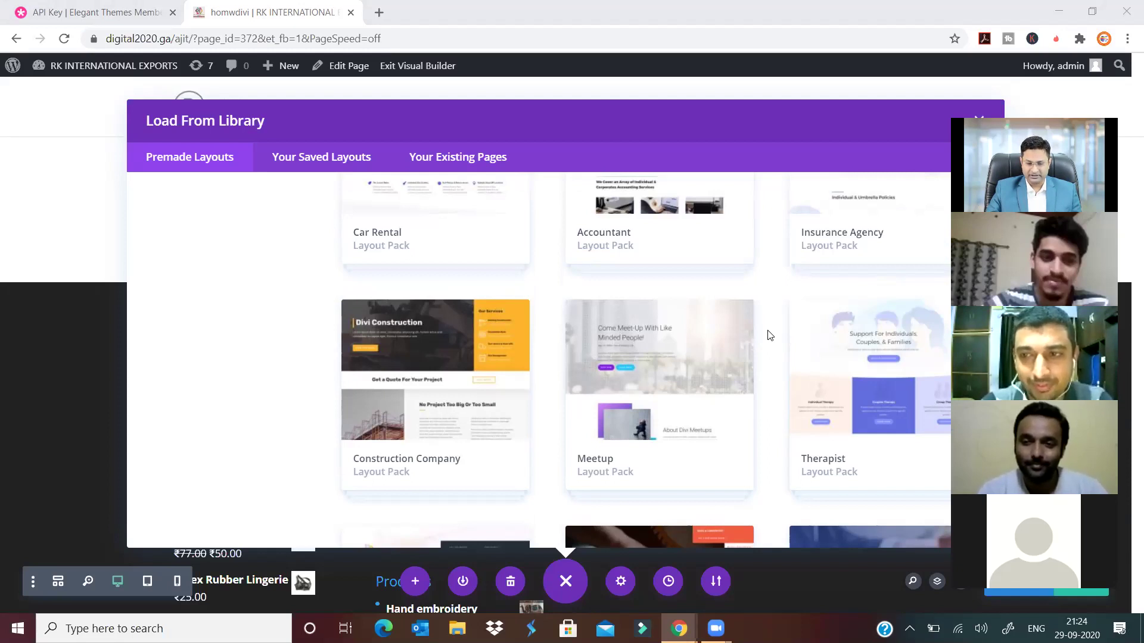
scroll(770, 336, "up", 10)
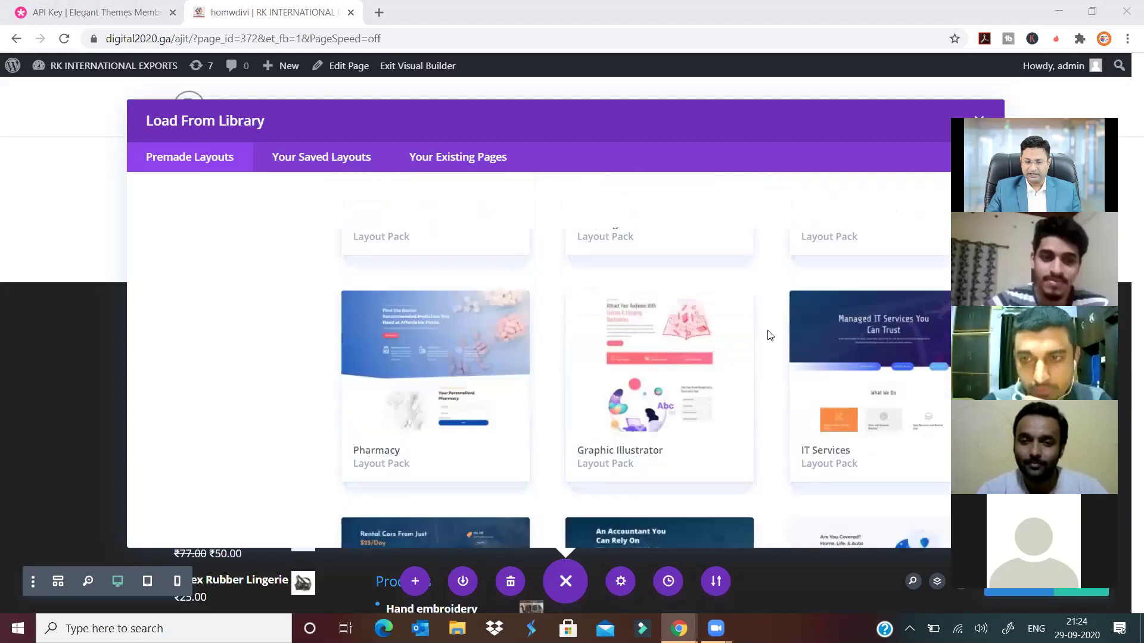
scroll(770, 336, "up", 3)
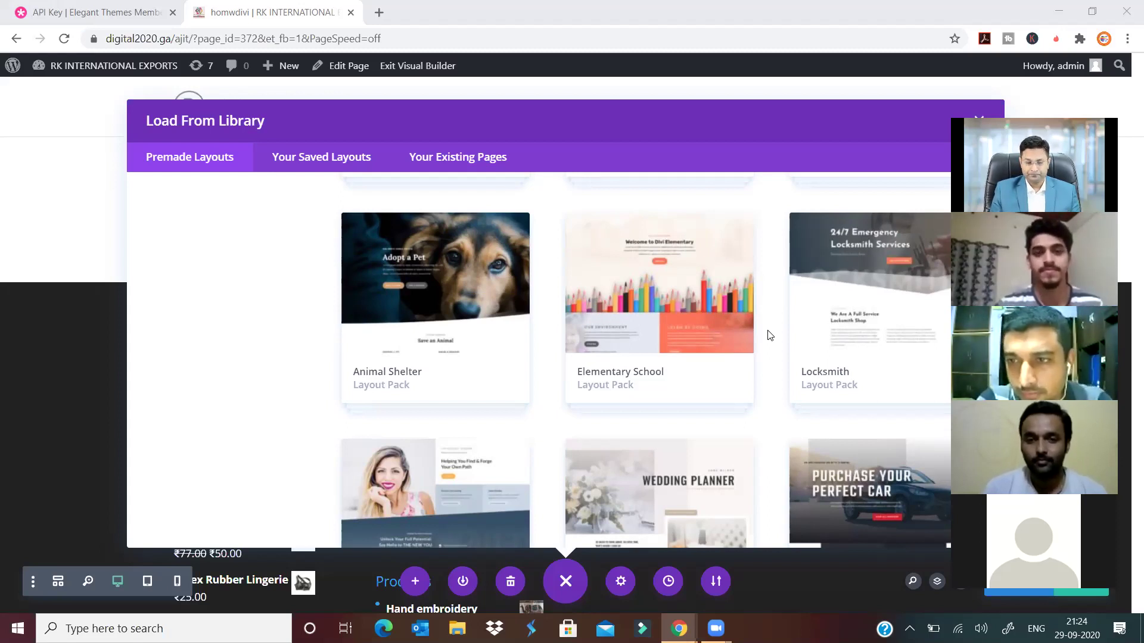
scroll(766, 332, "up", 8)
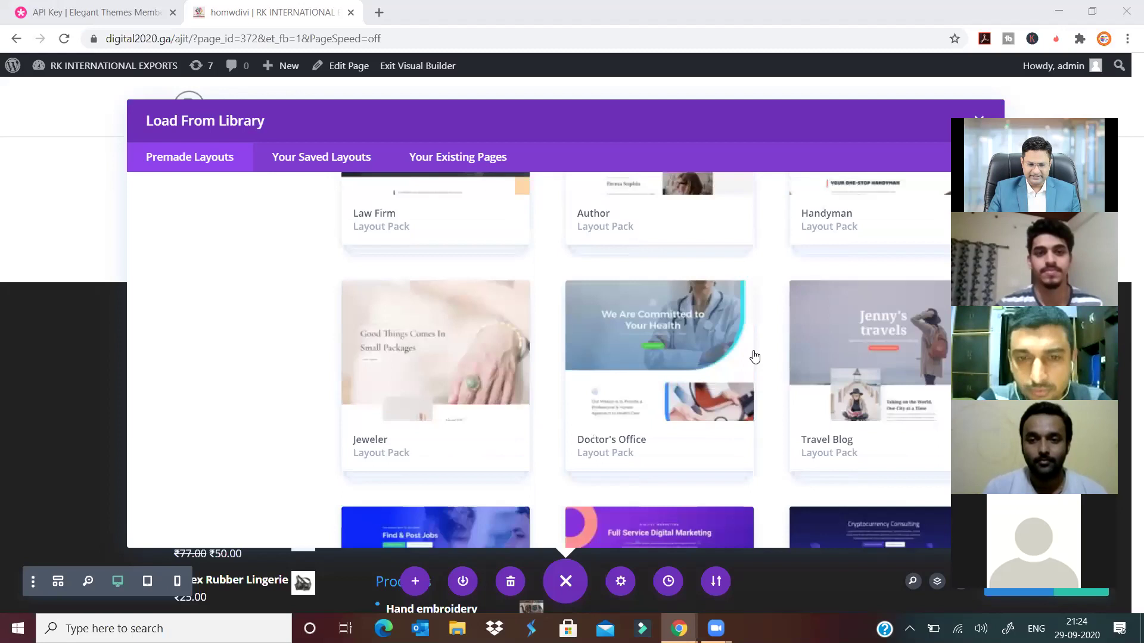
Load the Landing layout of the Digital Marketing layout pack into the new page
scroll(754, 352, "down", 4)
left_click(649, 372)
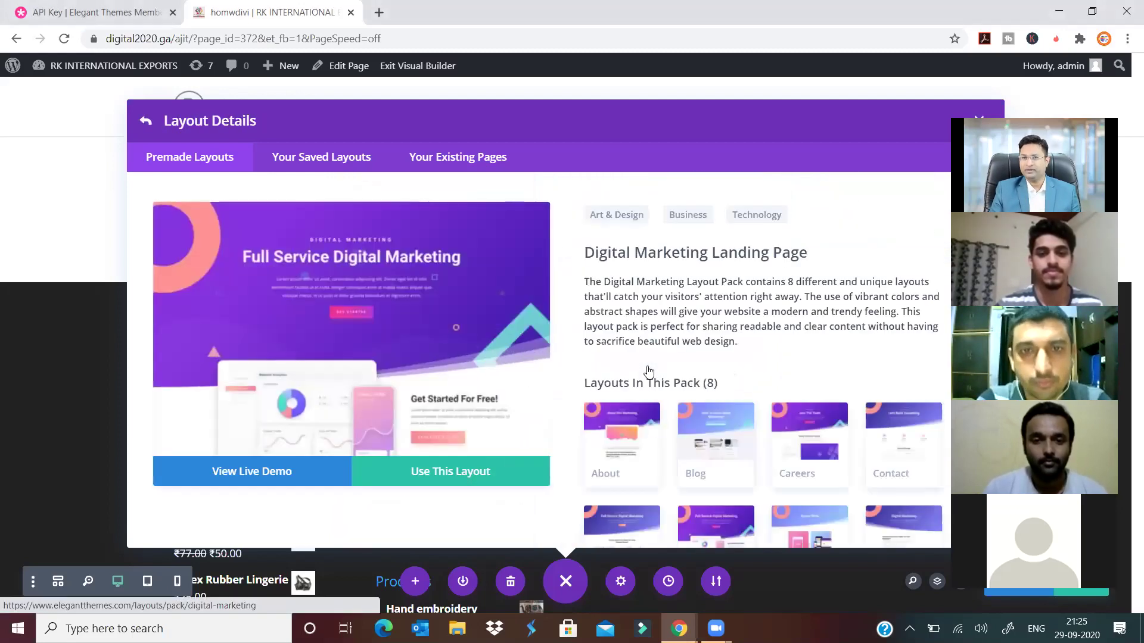
scroll(648, 372, "down", 1)
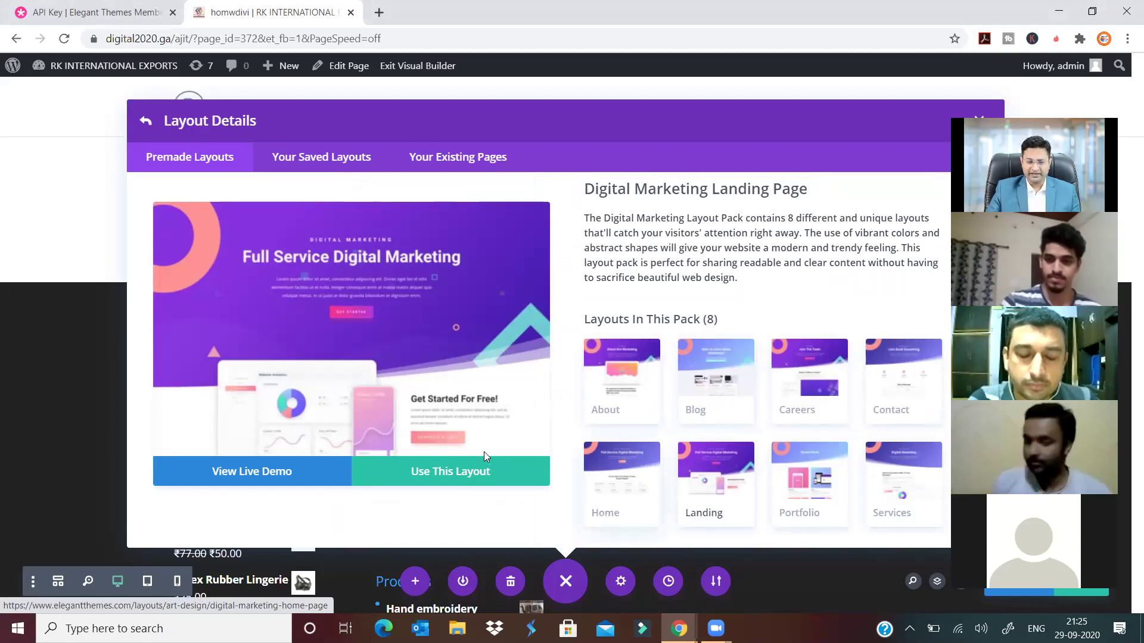
left_click(461, 477)
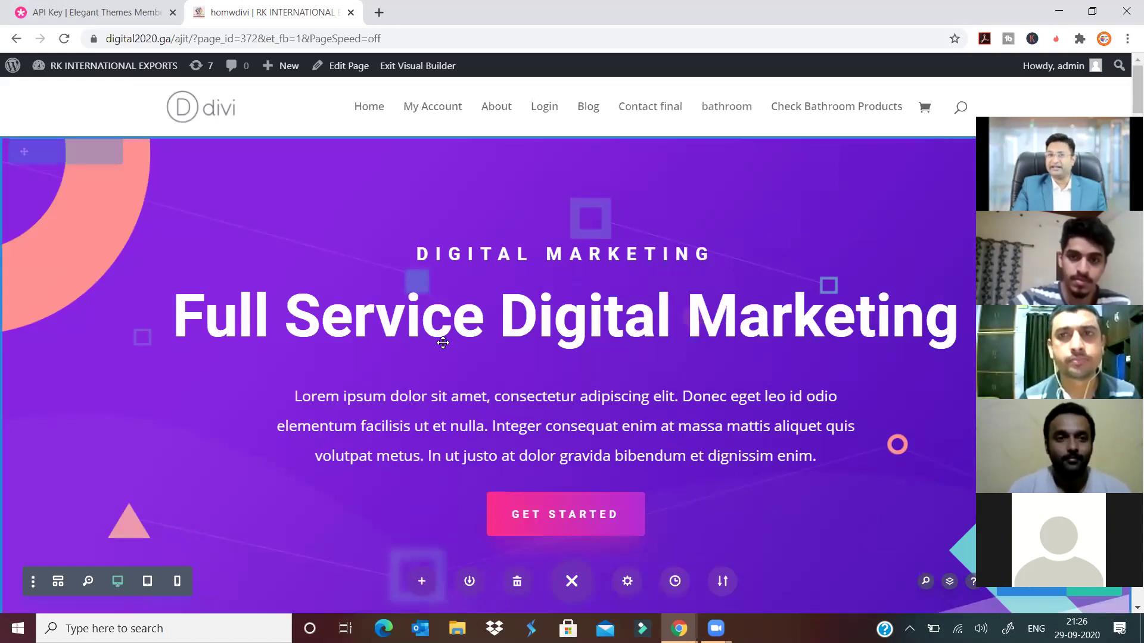
Examine the loaded Digital Marketing landing page from the hero section through services, video, recent work and testimonials to the footer
scroll(443, 342, "down", 6)
scroll(442, 342, "down", 10)
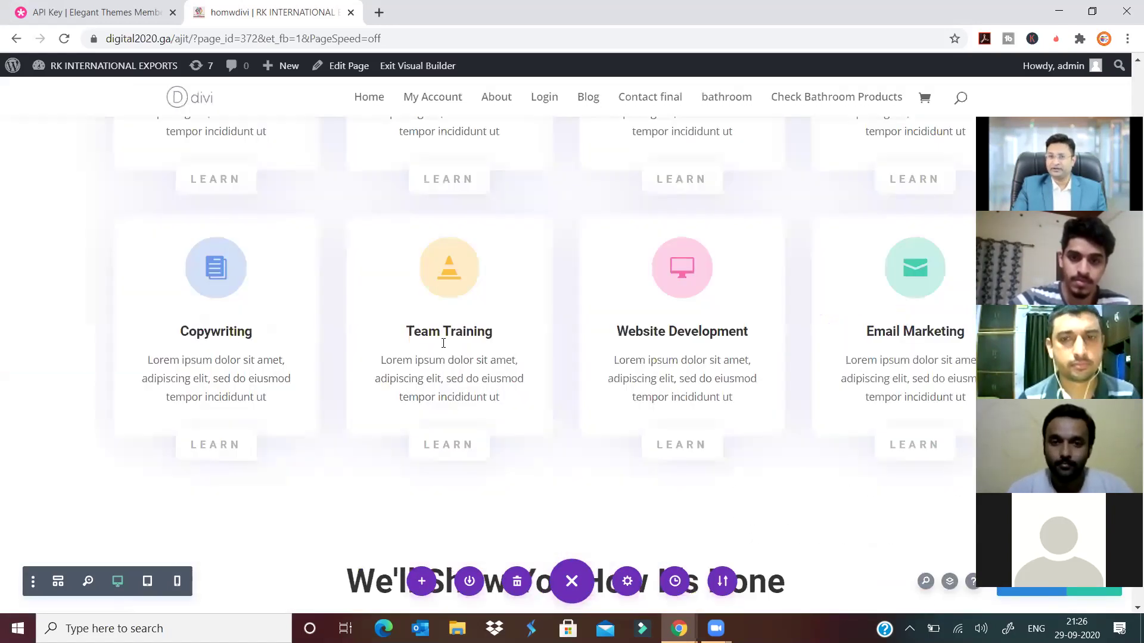
scroll(443, 343, "down", 4)
scroll(443, 343, "down", 6)
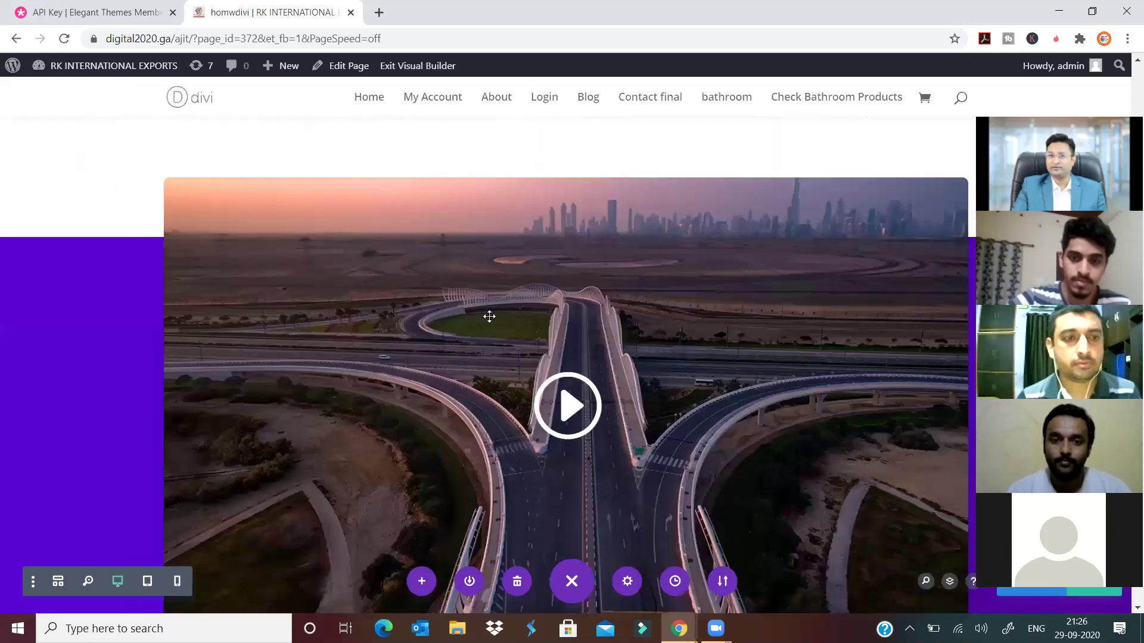
scroll(488, 326, "down", 8)
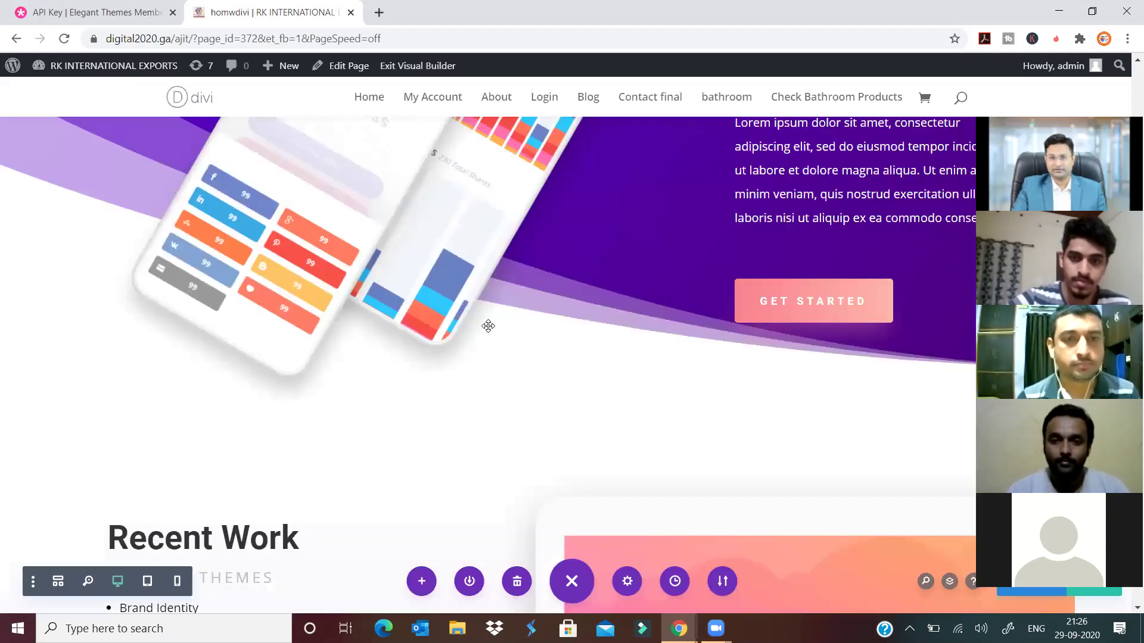
scroll(488, 326, "down", 8)
scroll(487, 325, "down", 15)
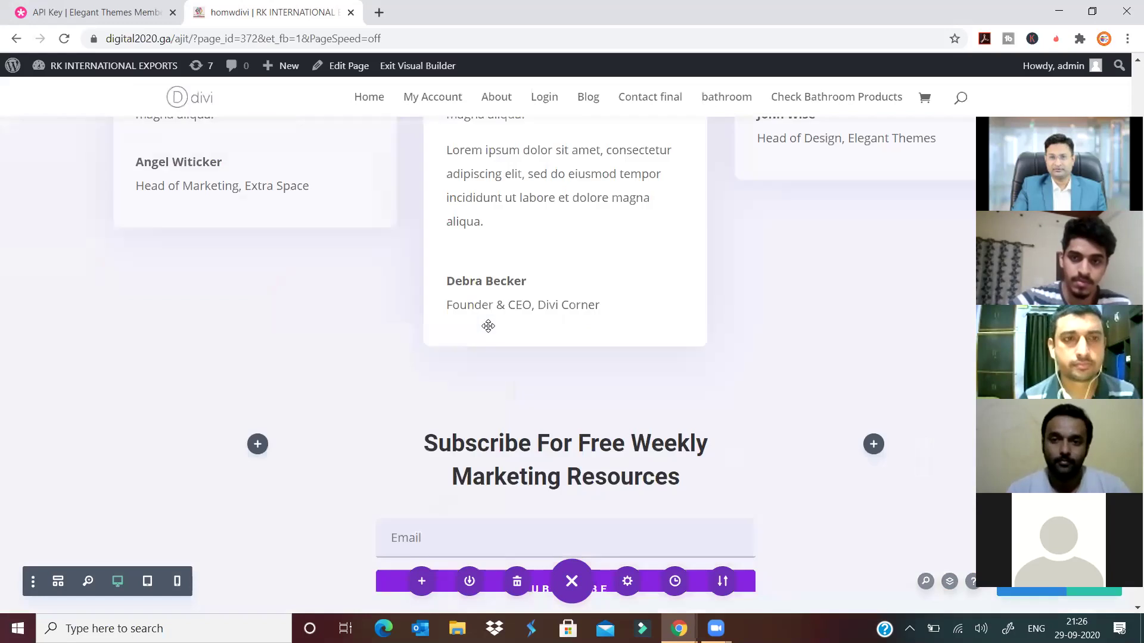
scroll(488, 326, "down", 3)
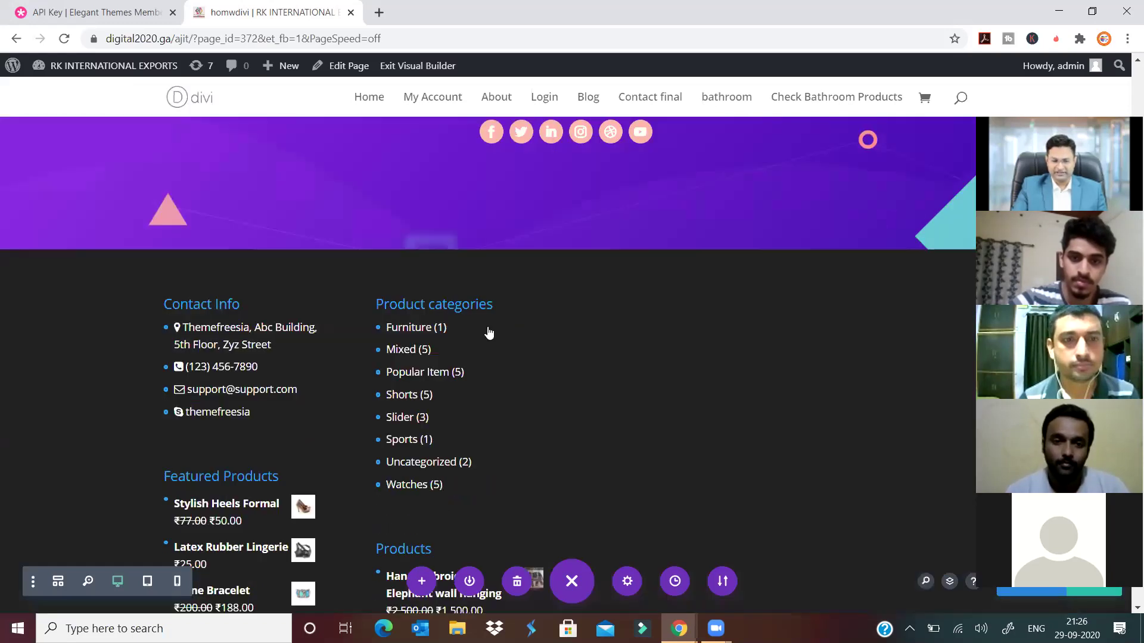
scroll(488, 331, "down", 5)
scroll(488, 332, "up", 5)
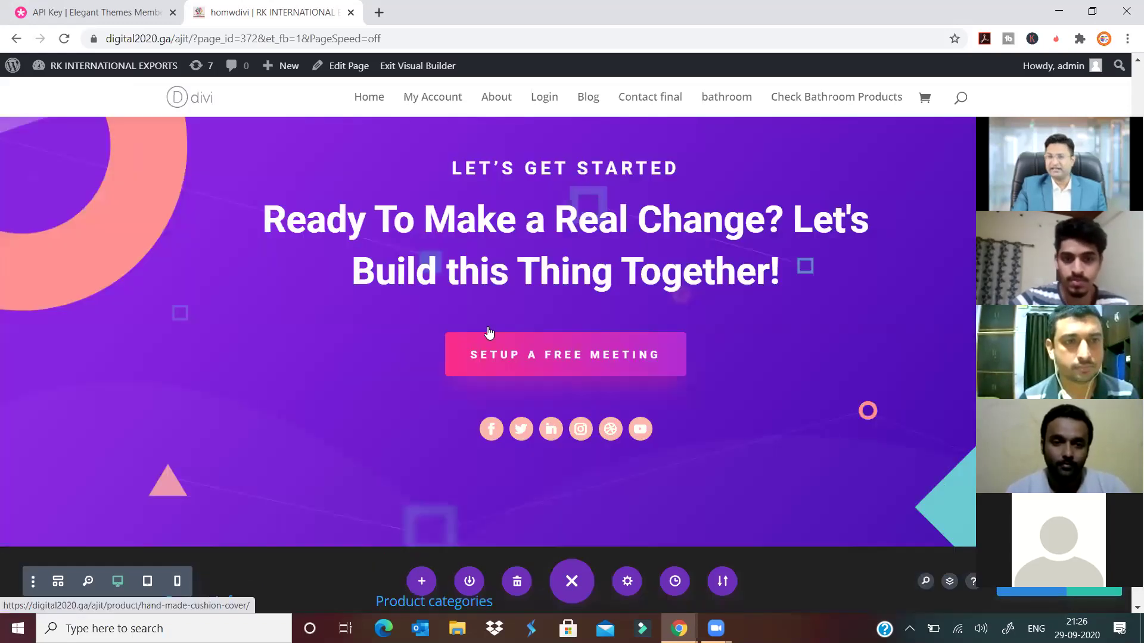
scroll(488, 332, "up", 5)
scroll(489, 331, "up", 6)
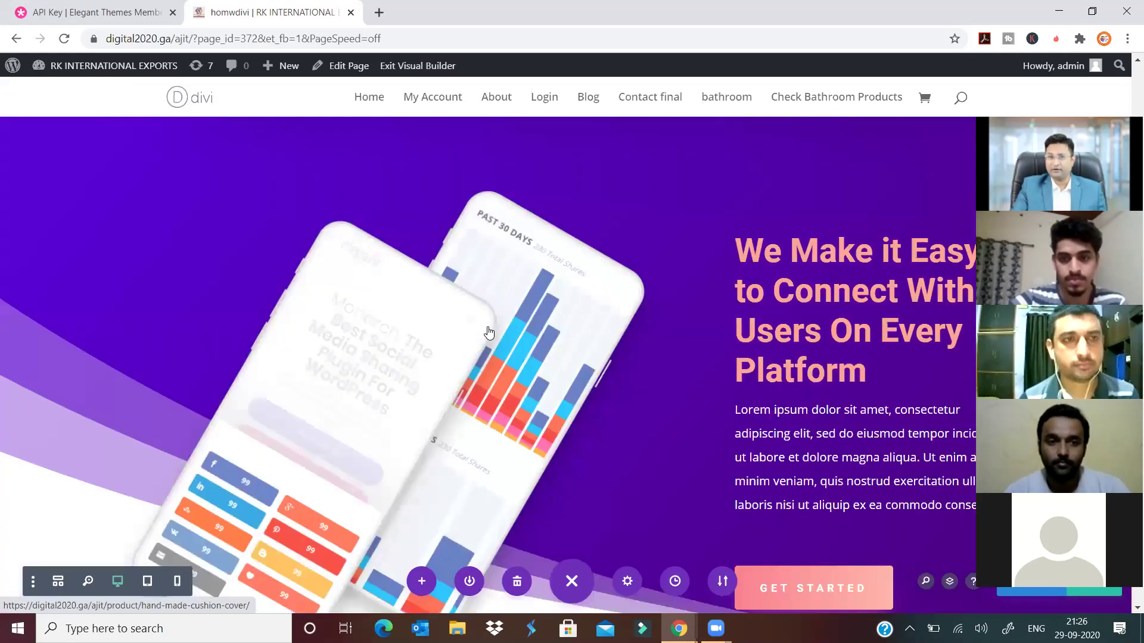
scroll(489, 332, "up", 6)
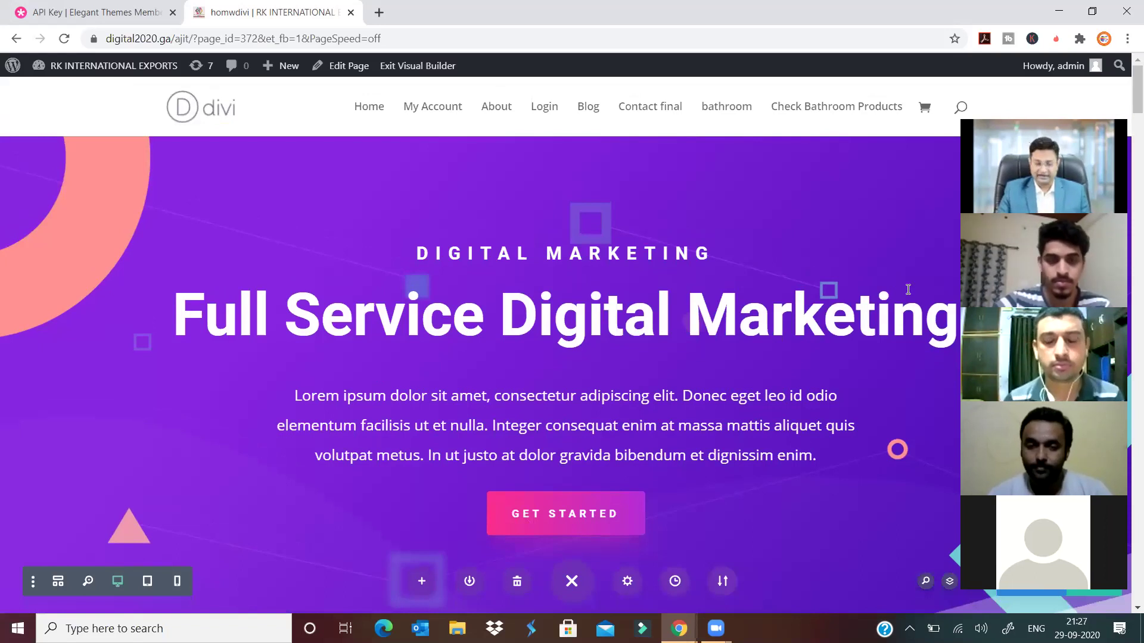
triple_click(689, 327)
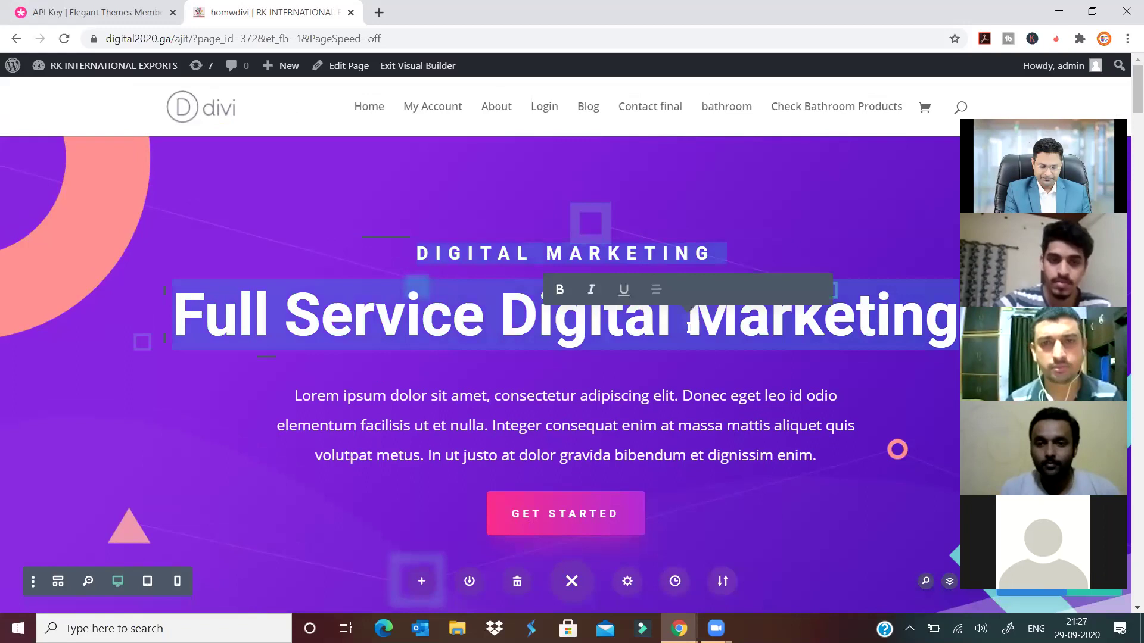
type("AJIT")
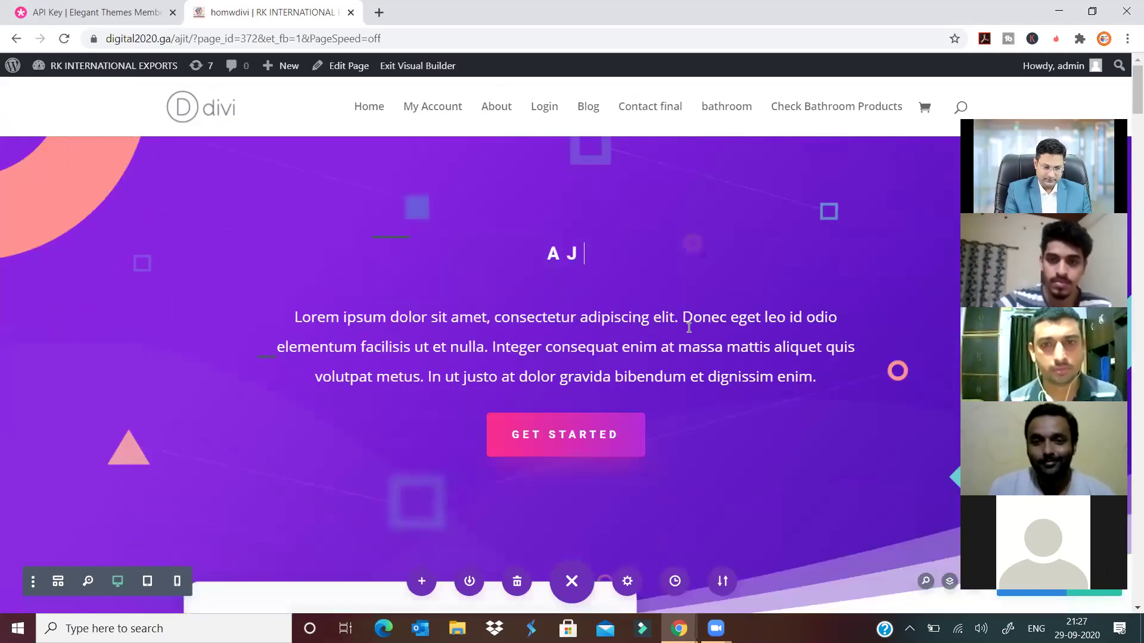
key("ctrl+z")
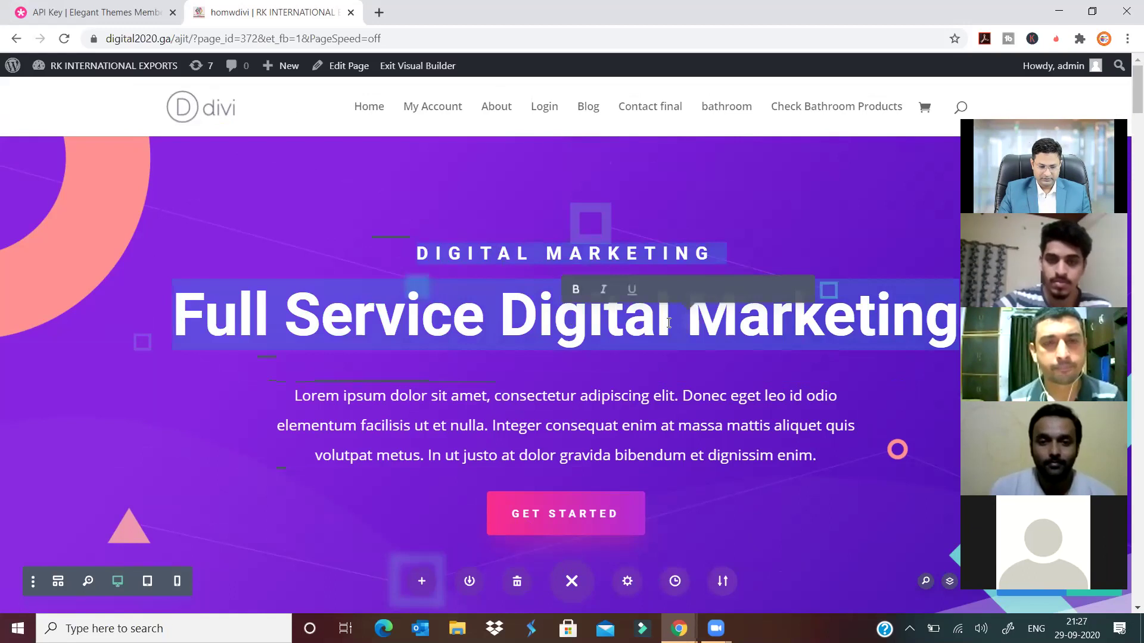
left_click(713, 405)
Replace the words "Service Digital" in the main hero heading with the person's first name in capitals followed by "DIGITAL MARKETING"
left_click(699, 317)
left_click_drag(661, 318, 274, 334)
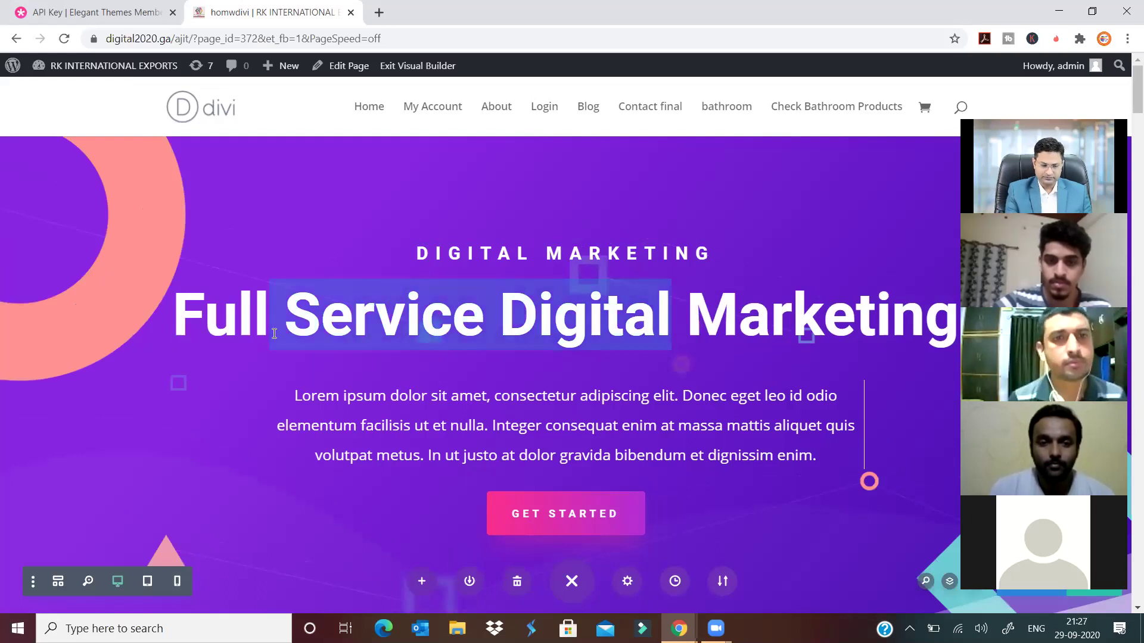
key("BackSpace")
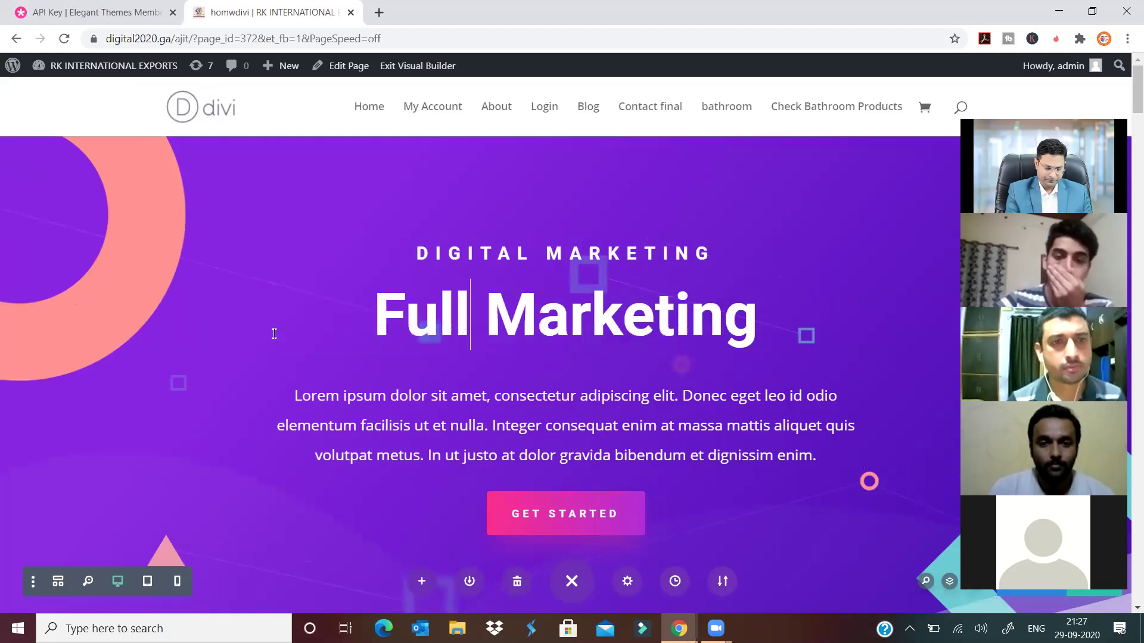
type("ajit")
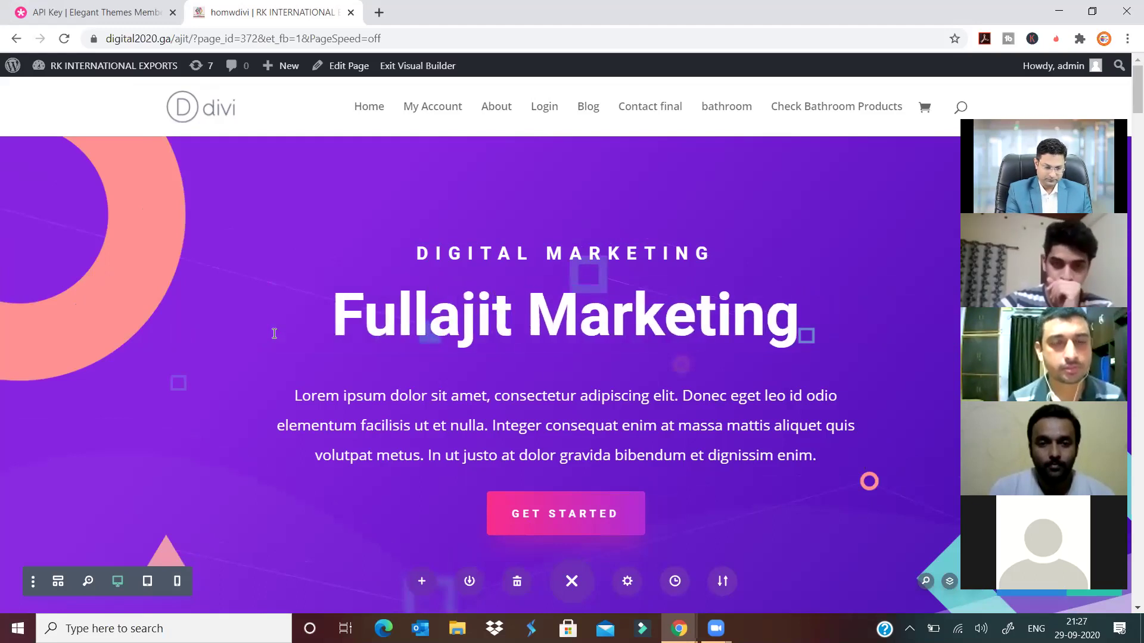
key("BackSpace")
key("BackSpace")
key("BackSpace")
key("BackSpace")
type("A")
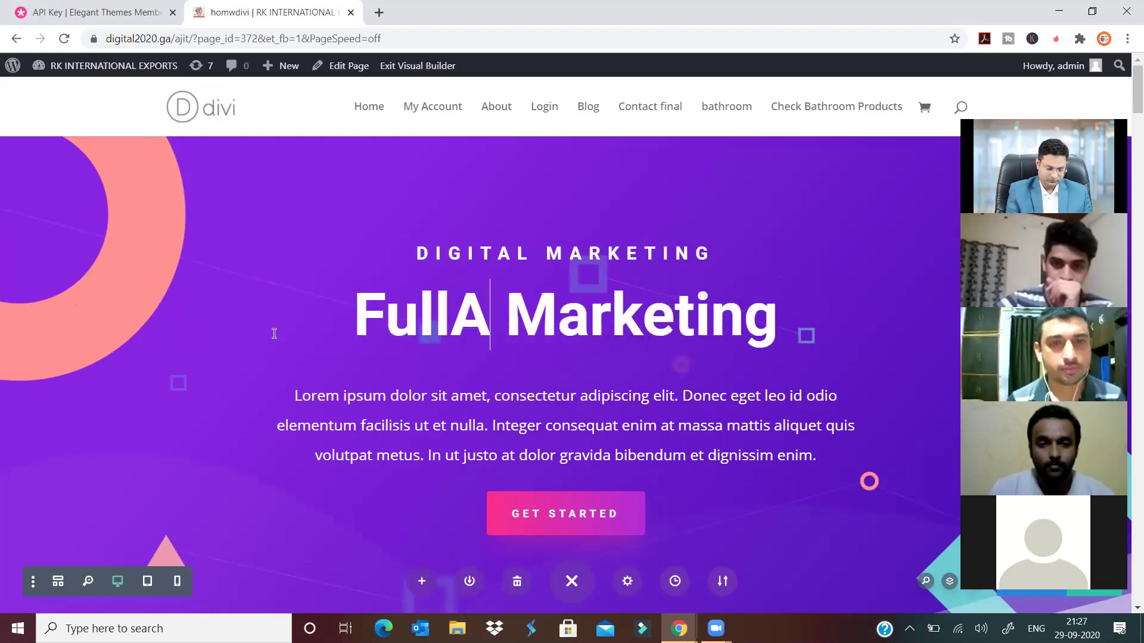
type("JIT")
type(" DIGITAL ")
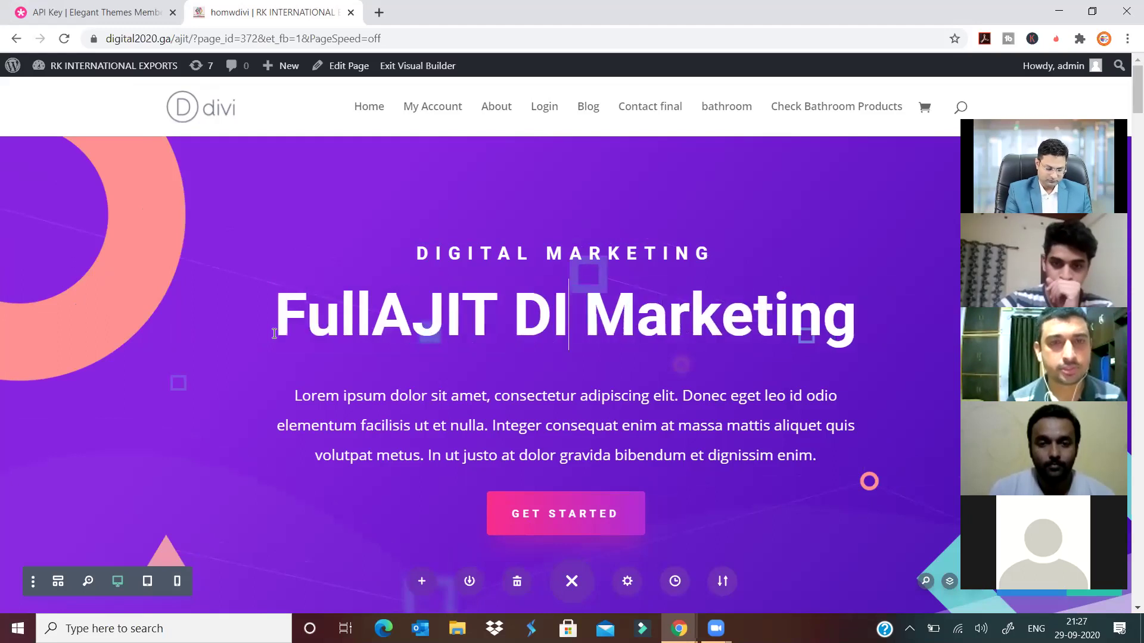
type("MARKETING")
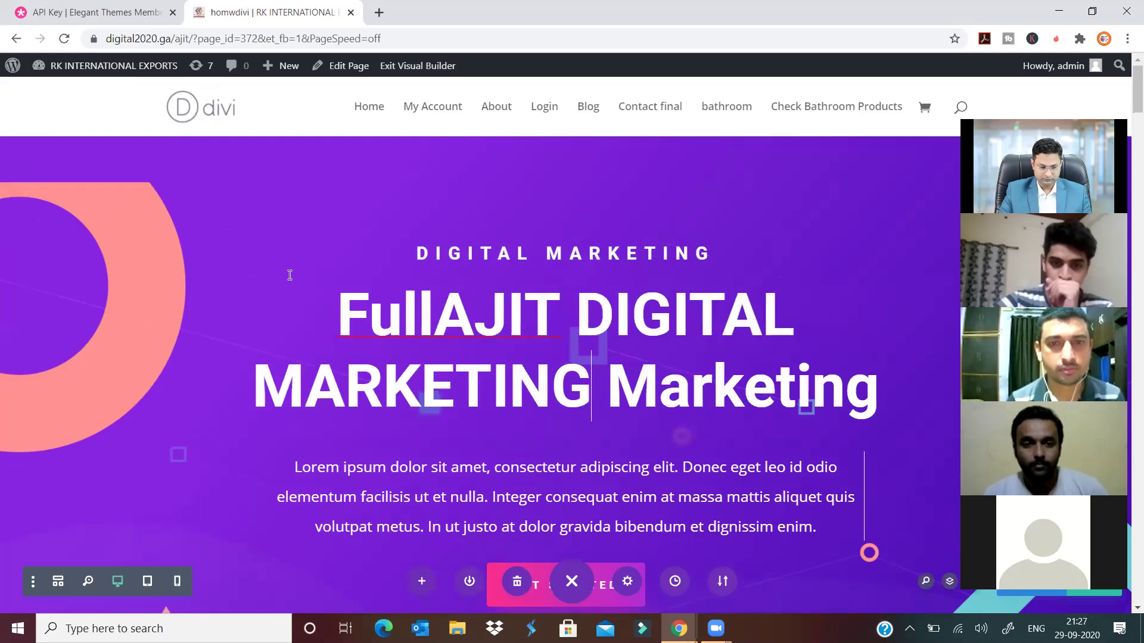
Delete the leftover word "Full" in front of the first name in the main hero heading
left_click(433, 311)
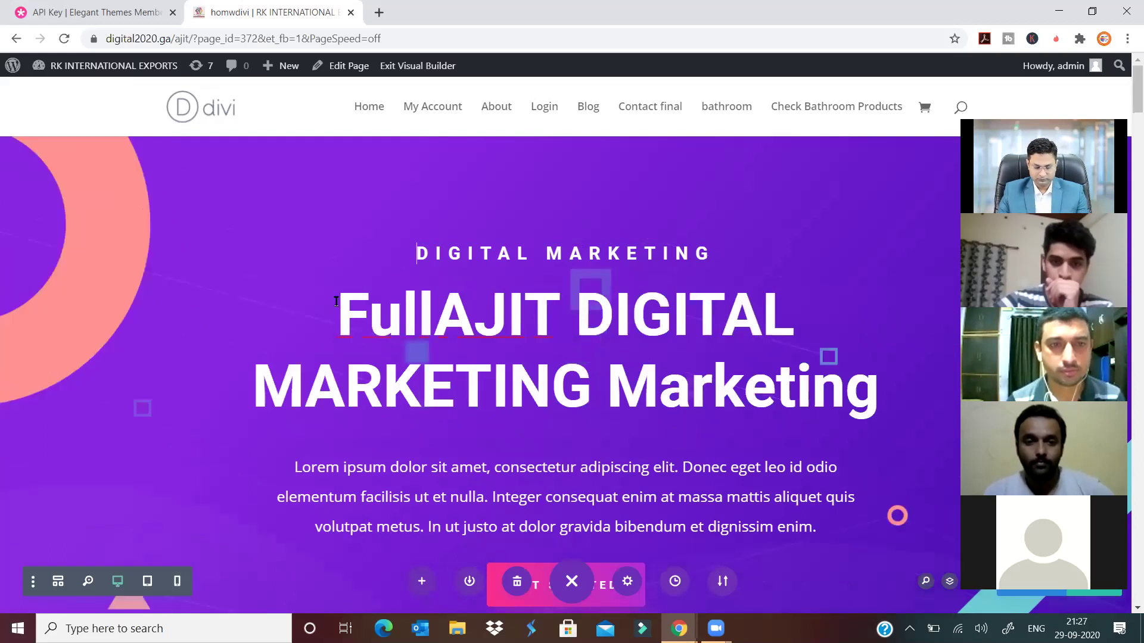
left_click(434, 316)
key("BackSpace")
key("BackSpace")
key("BackSpace")
key("BackSpace")
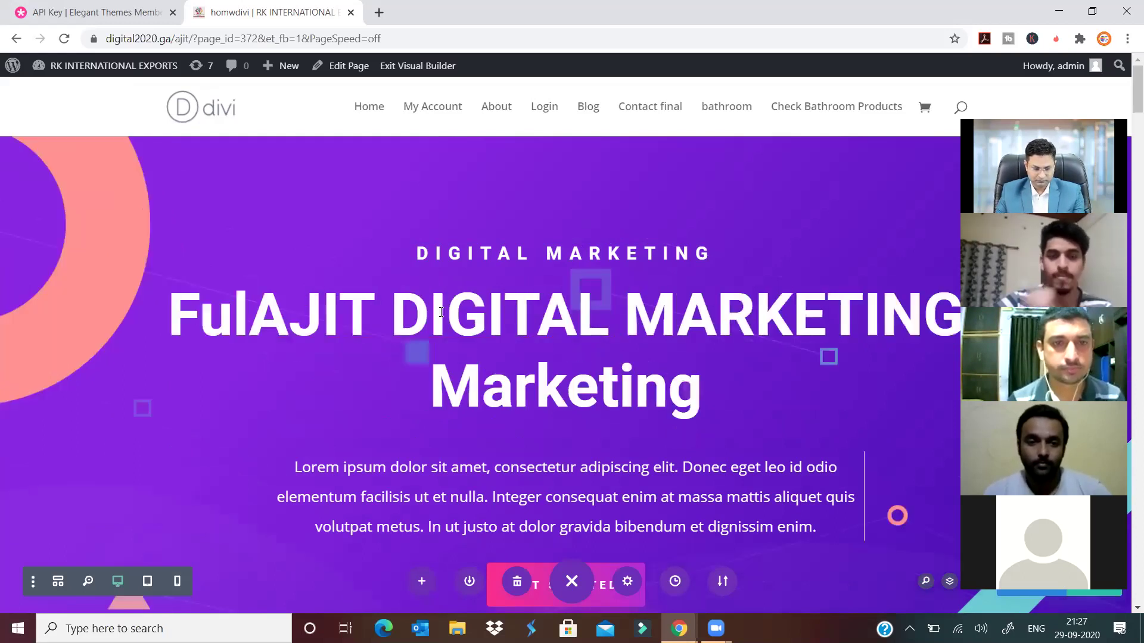
Remove the redundant trailing word "Marketing" from the second line of the main hero heading
left_click(737, 384)
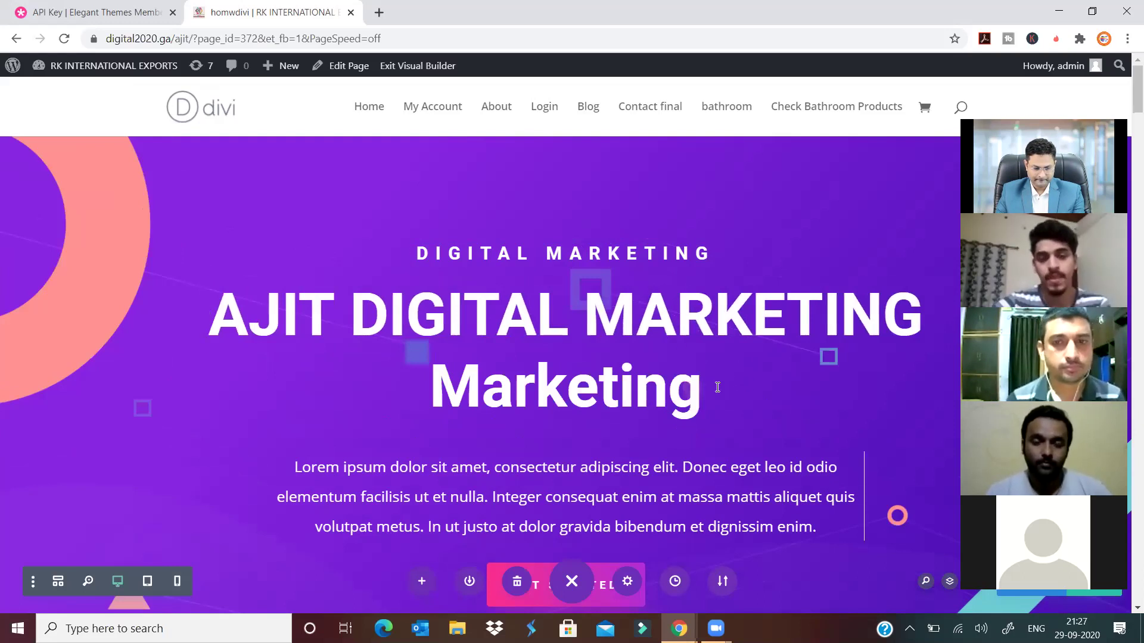
key("BackSpace")
key("BackSpace")
key("BackSpace")
key("BackSpace")
key("BackSpace")
key("BackSpace")
key("BackSpace")
key("BackSpace")
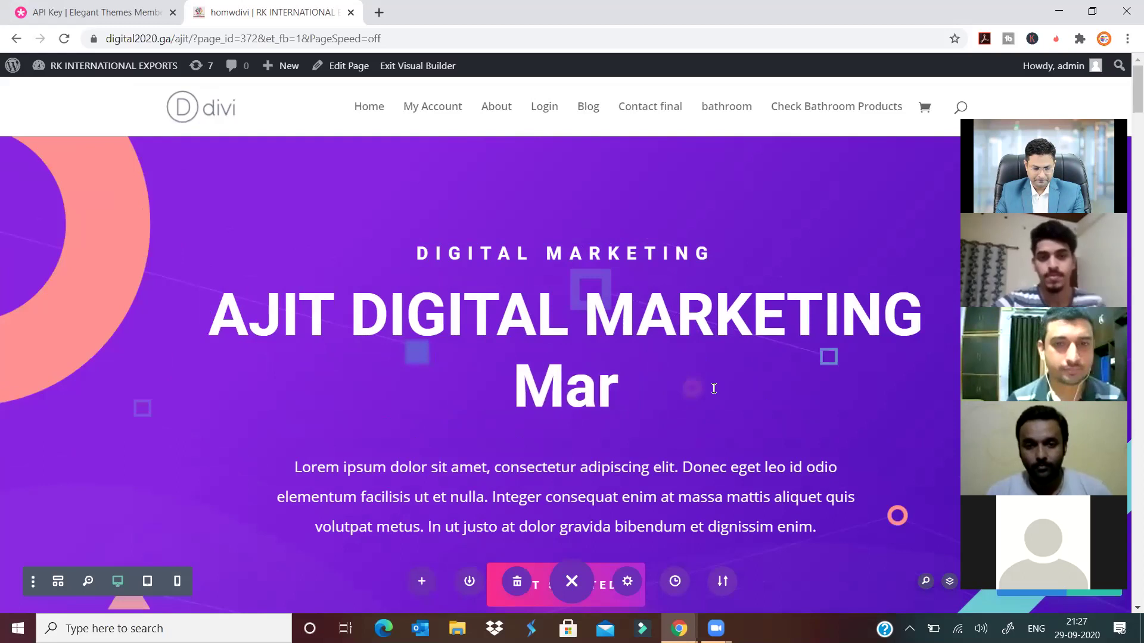
key("BackSpace")
key("BackSpace")
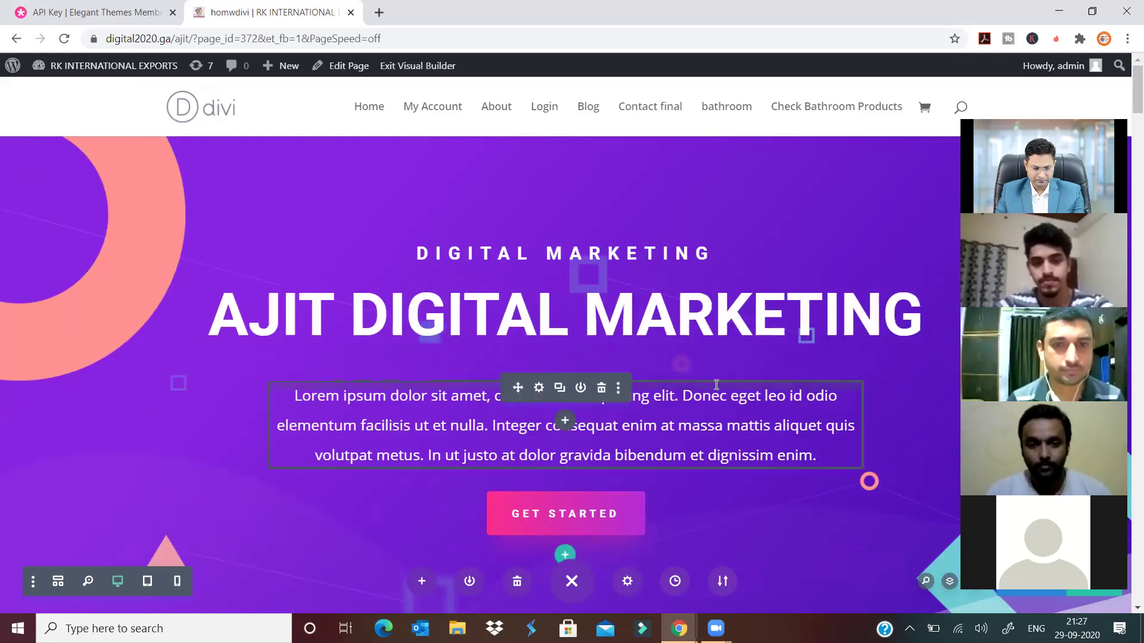
left_click(527, 379)
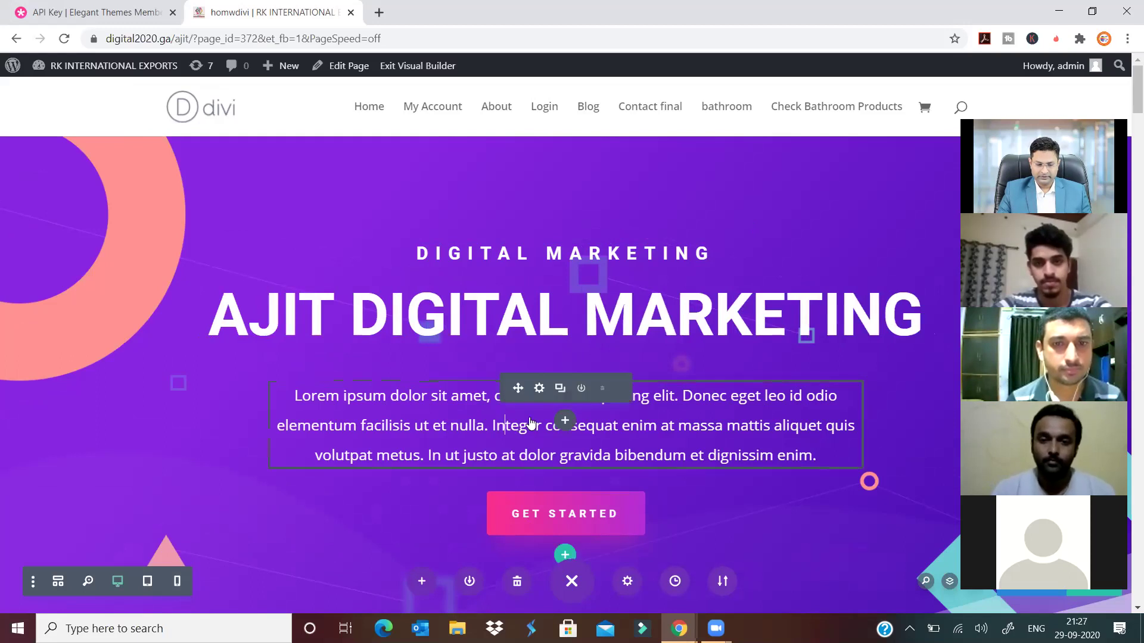
scroll(567, 374, "down", 2)
scroll(567, 374, "down", 1)
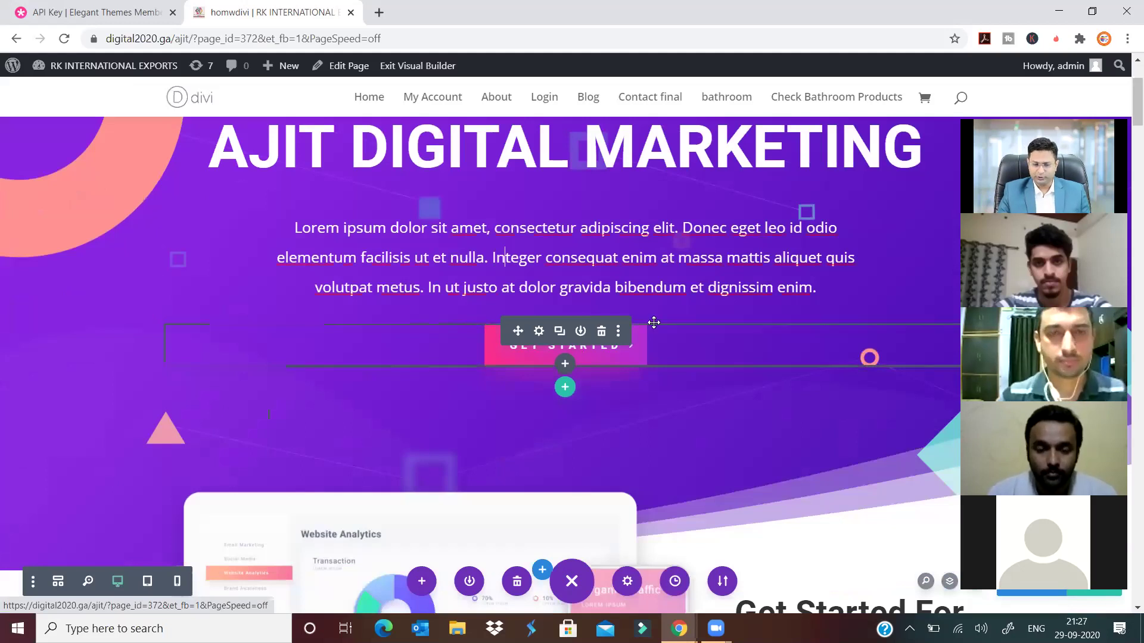
scroll(780, 274, "up", 3)
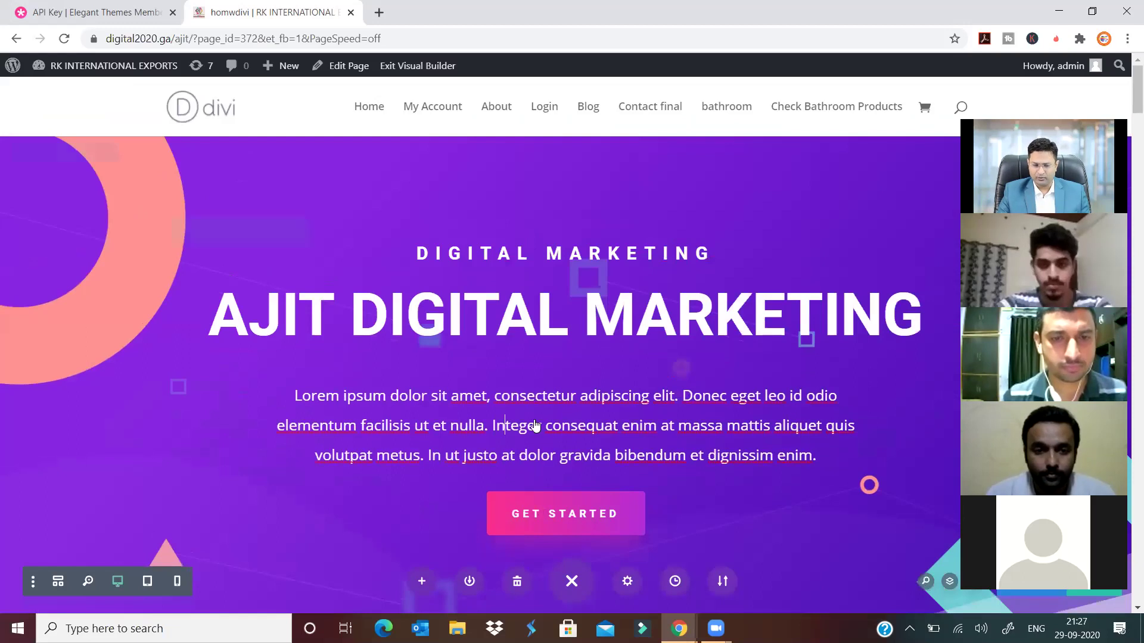
Open the hero section's settings, look through its option groups, and start adding an MP4 background video
mouse_move(531, 271)
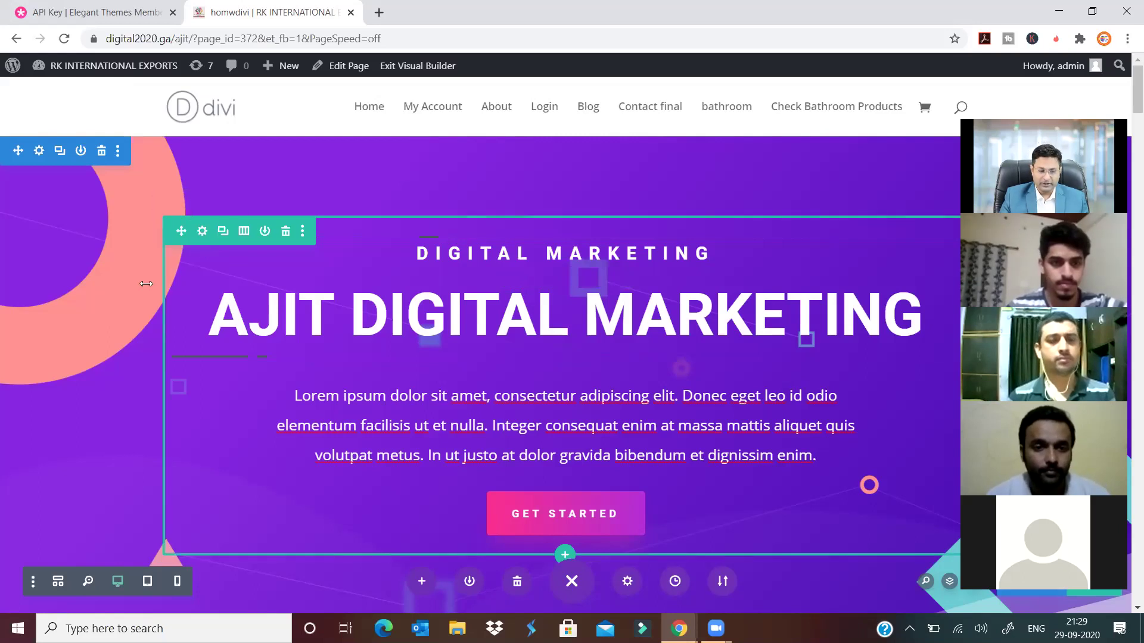
left_click(37, 148)
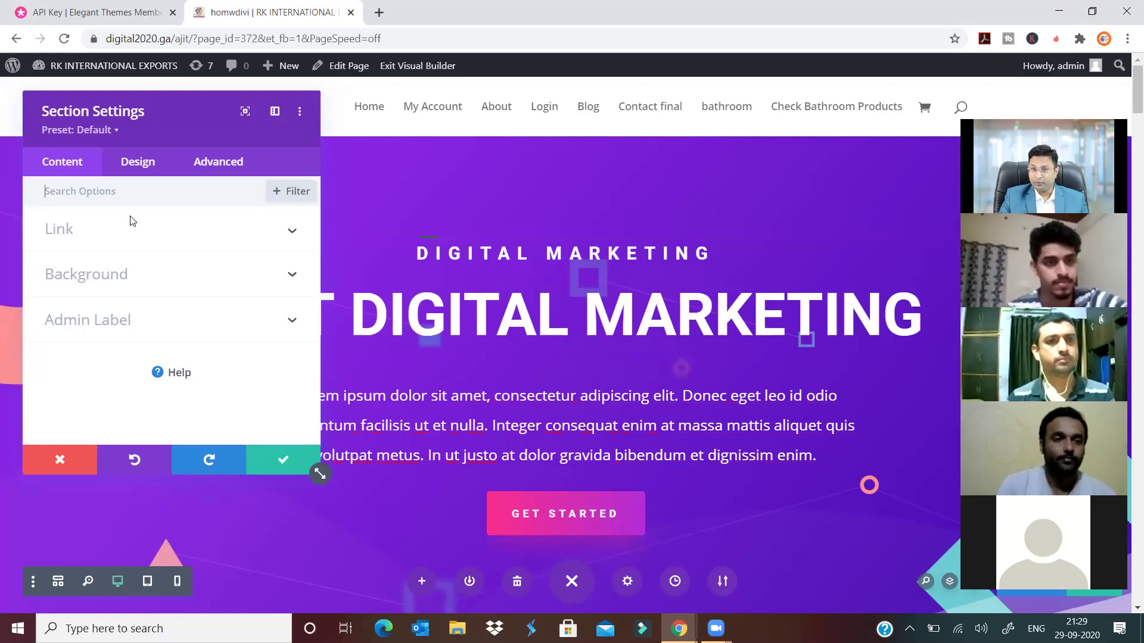
left_click(152, 164)
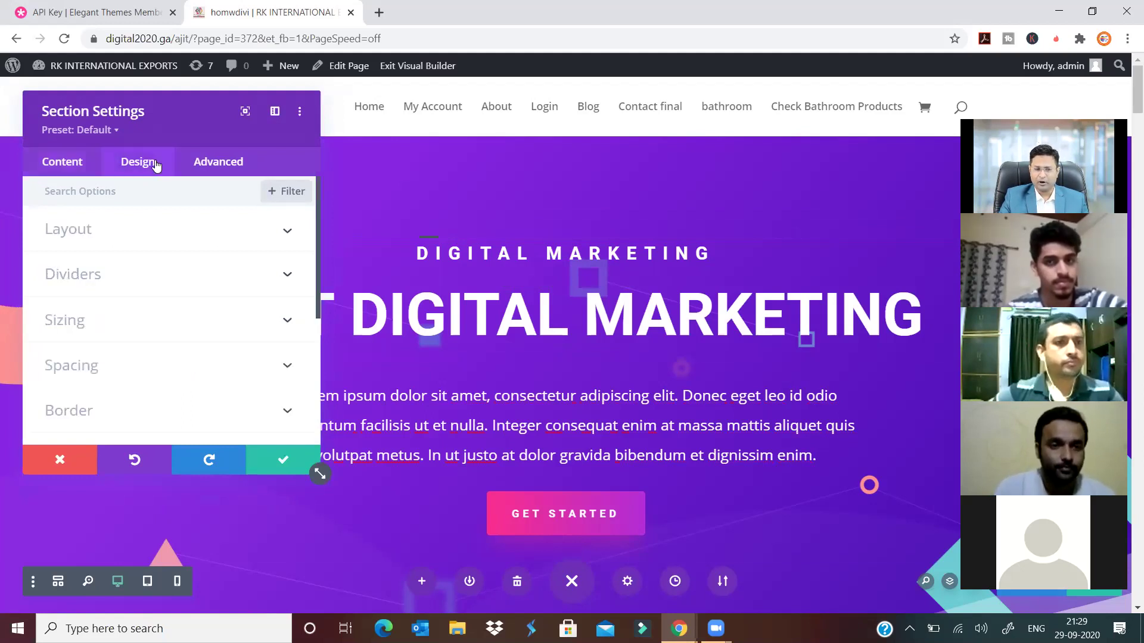
left_click(218, 171)
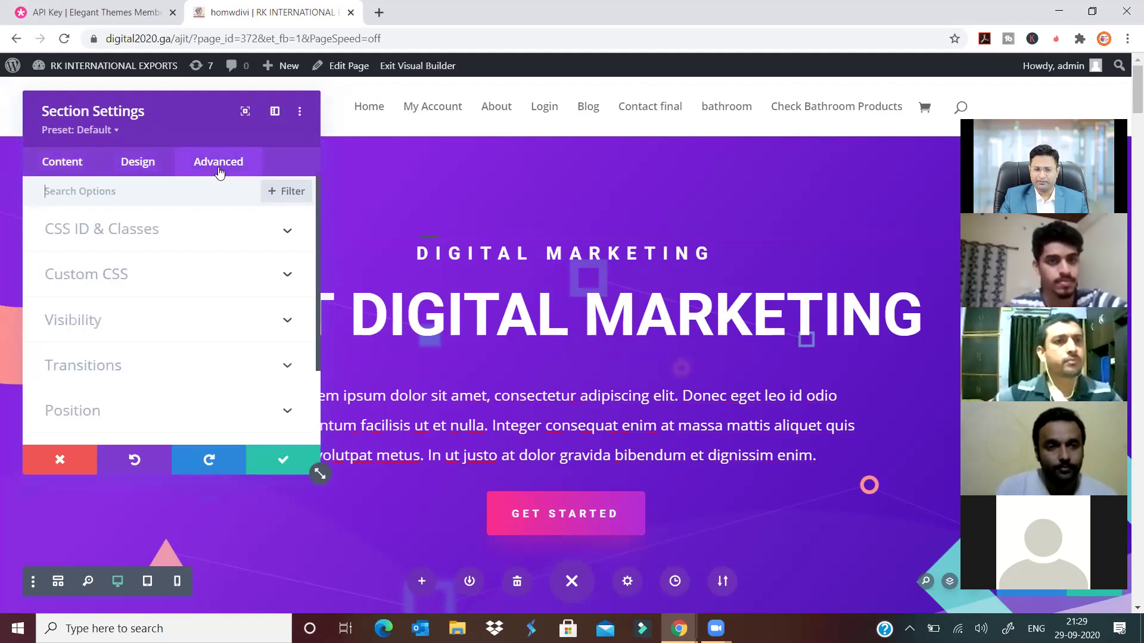
left_click(77, 164)
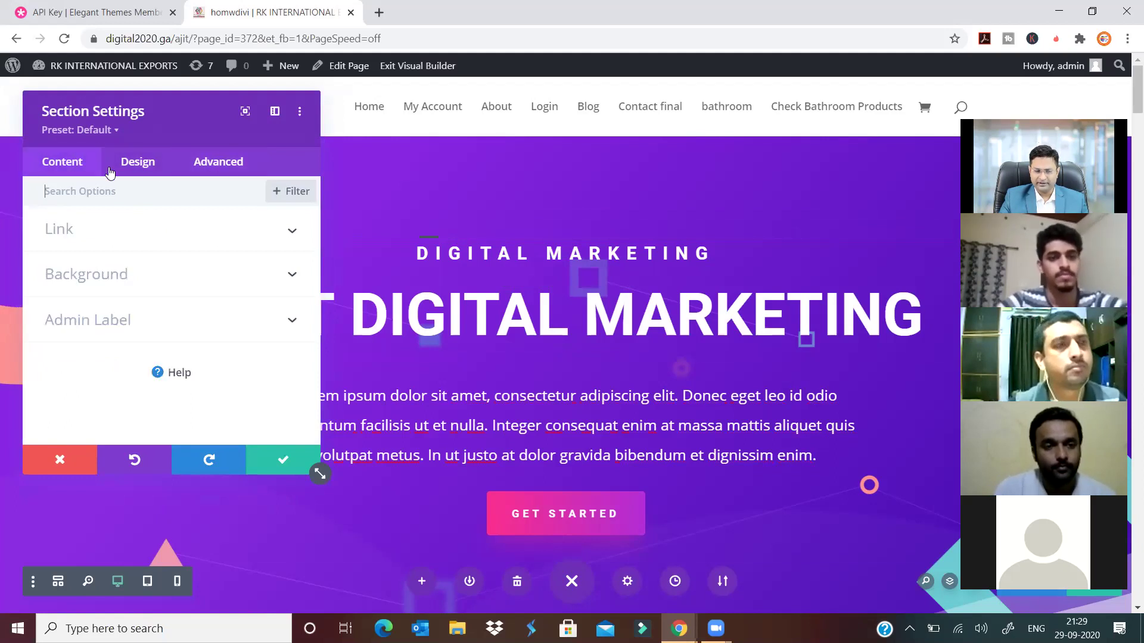
left_click(192, 275)
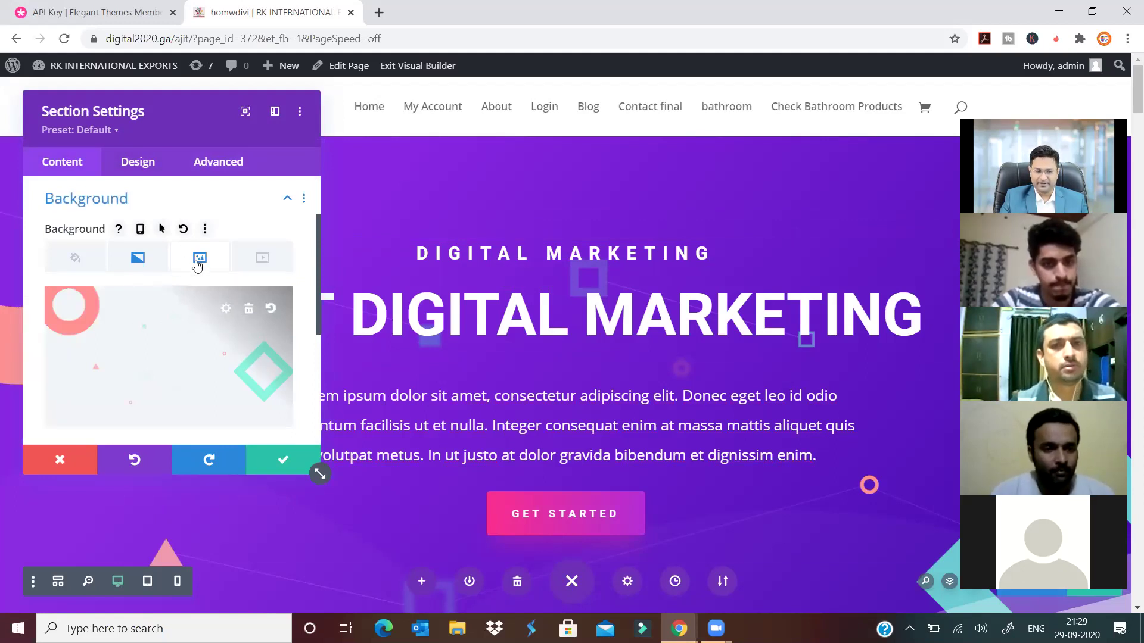
left_click(255, 261)
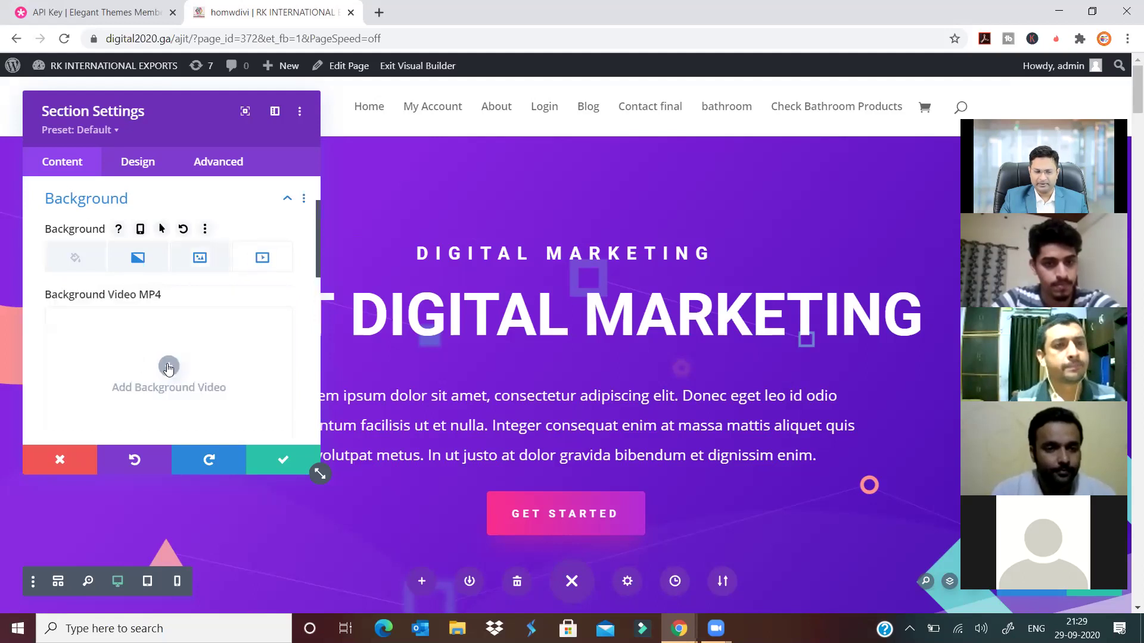
left_click(168, 367)
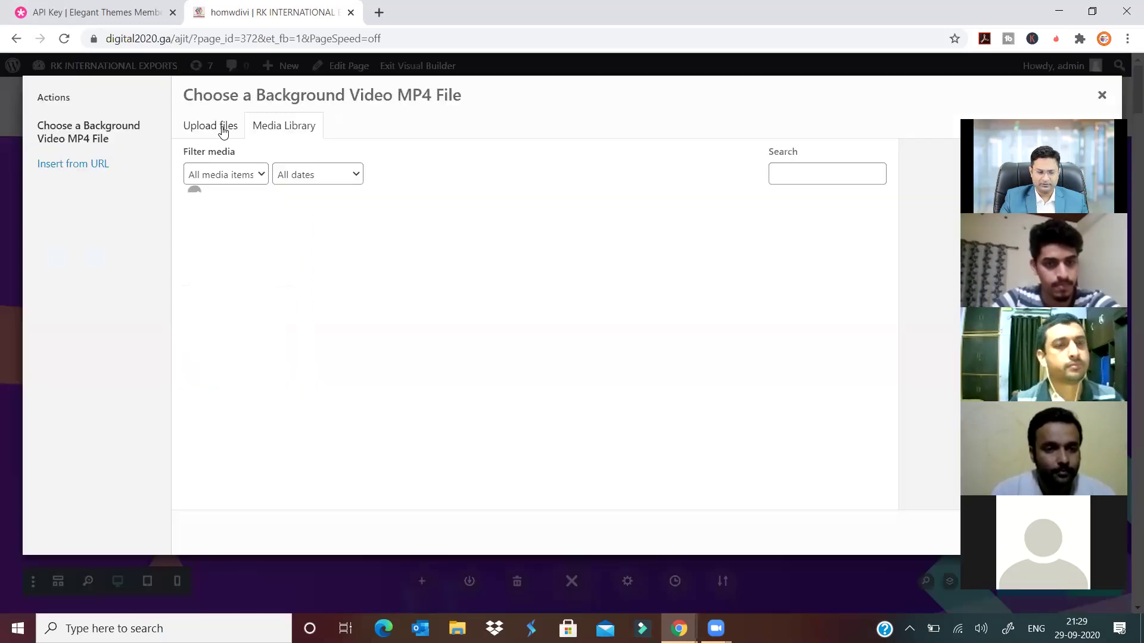
Open youtube.com in a new browser tab
left_click(380, 14)
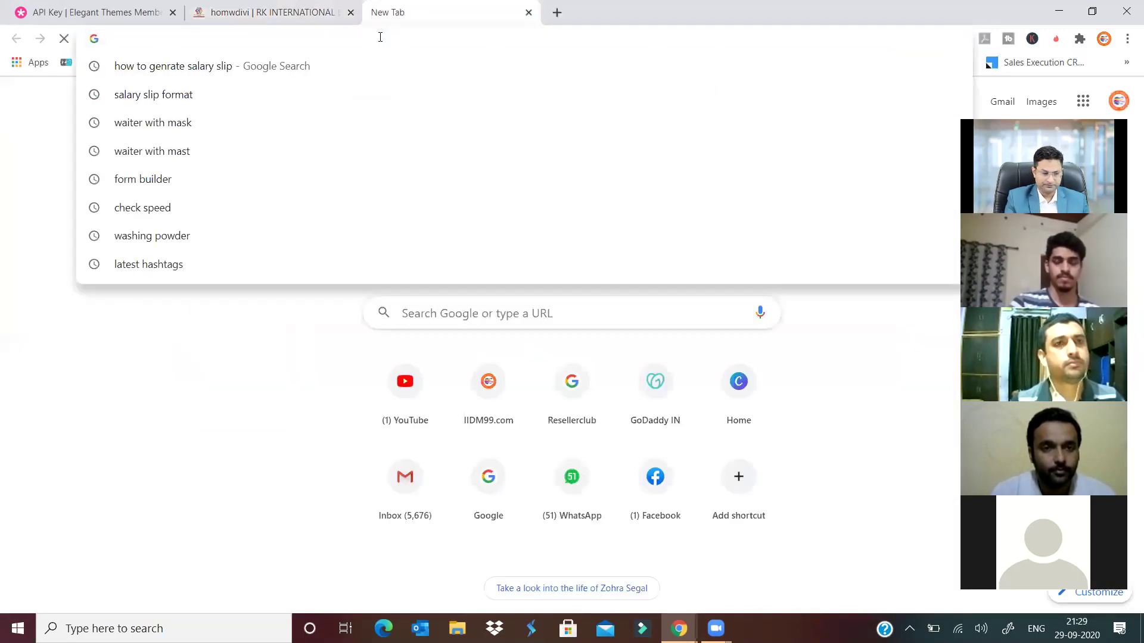
type("YOUtube.com")
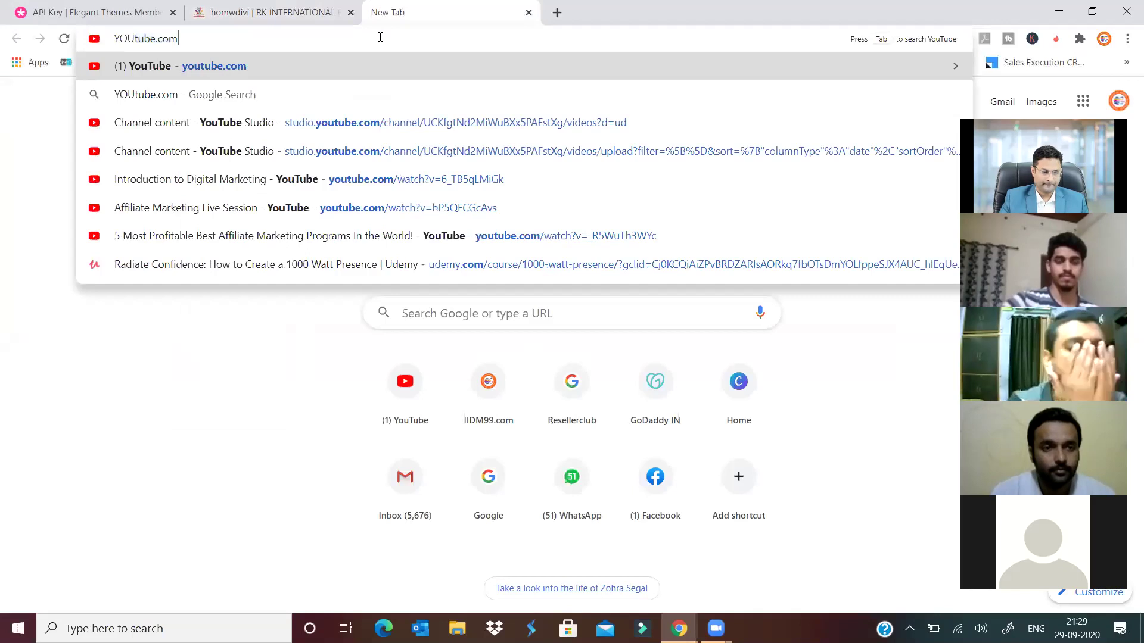
key("Return")
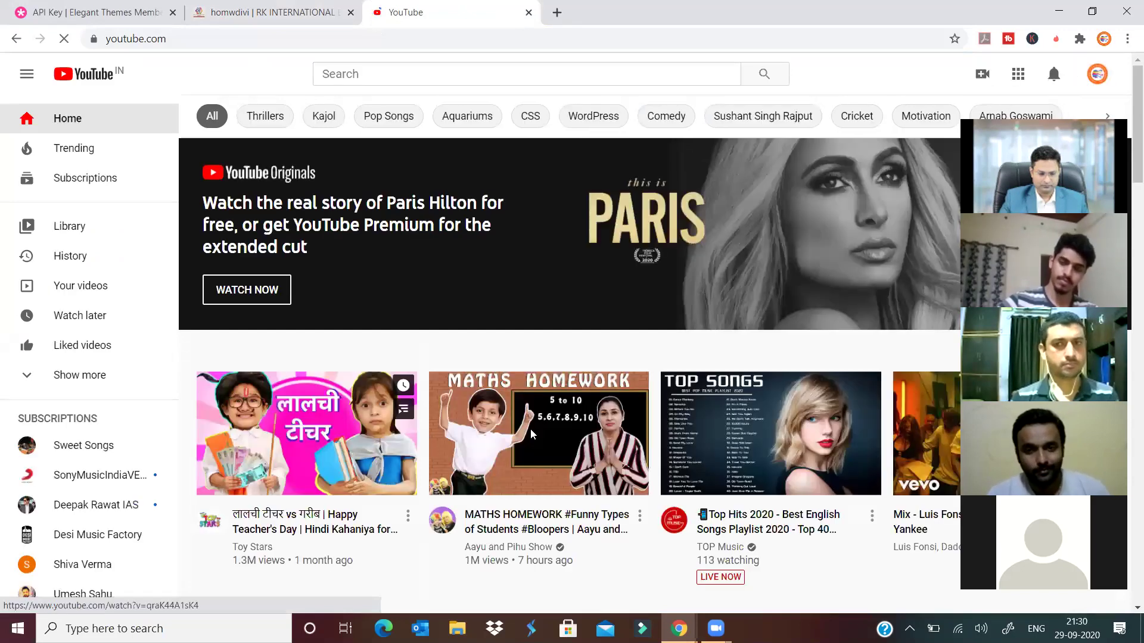
Open the Dilli Tak news video about Hathras from the YouTube home feed and copy its web address
scroll(376, 329, "down", 6)
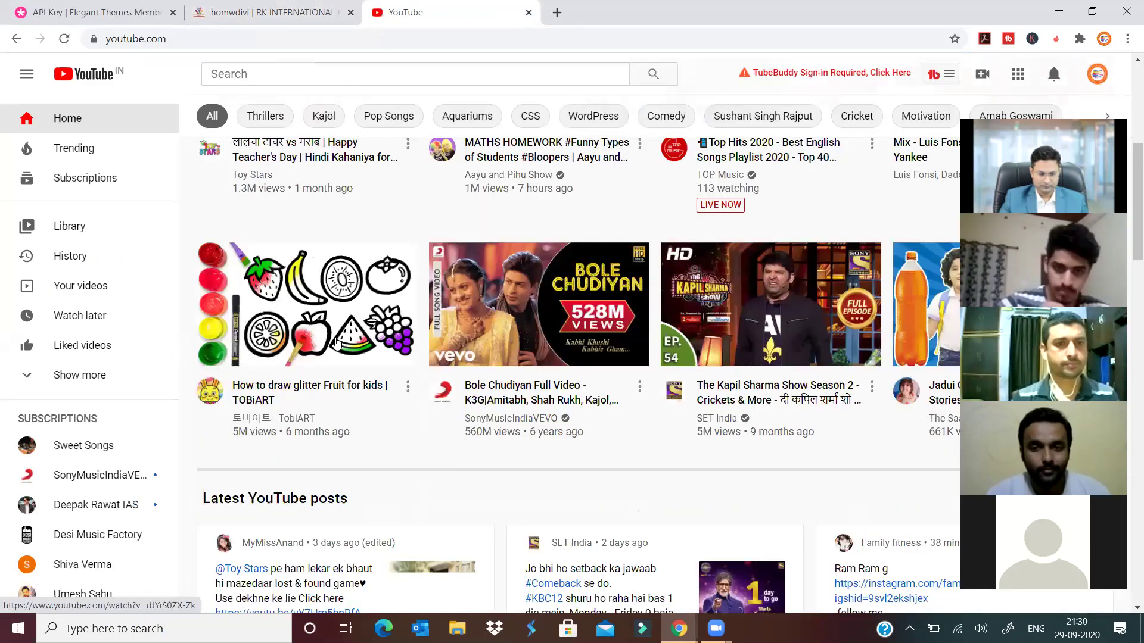
scroll(368, 394, "down", 6)
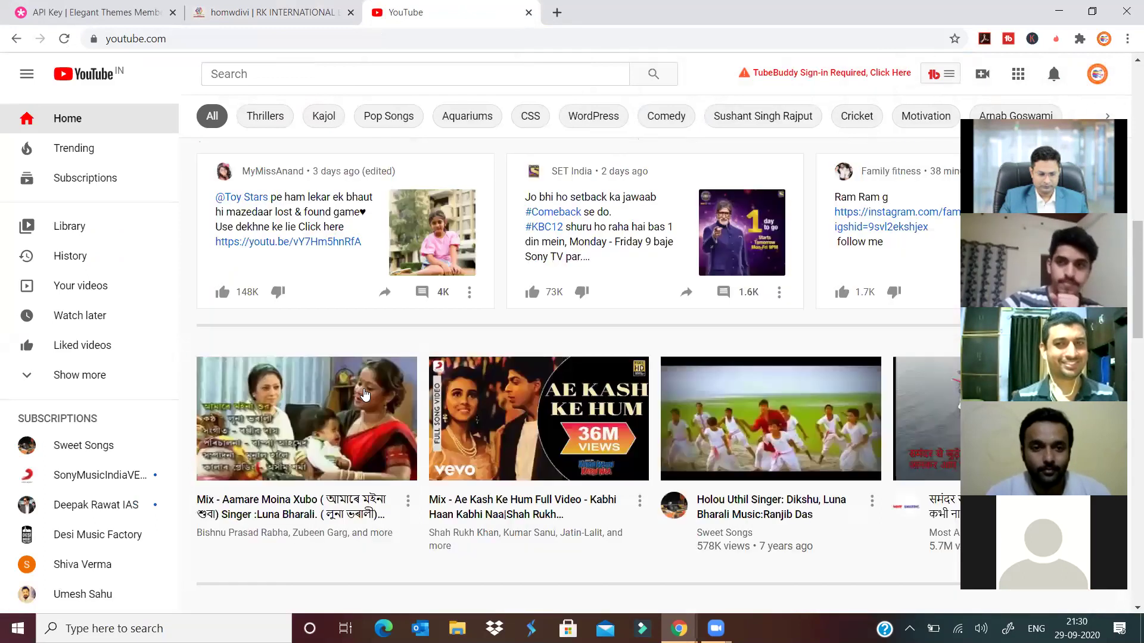
scroll(363, 390, "down", 6)
scroll(357, 369, "down", 6)
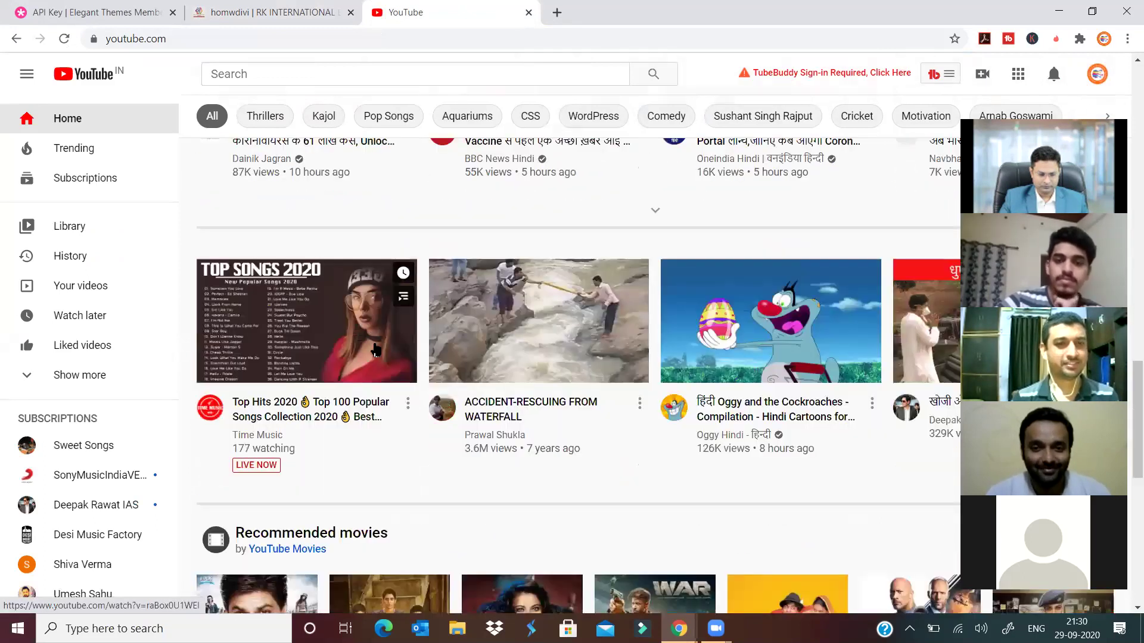
scroll(322, 334, "down", 5)
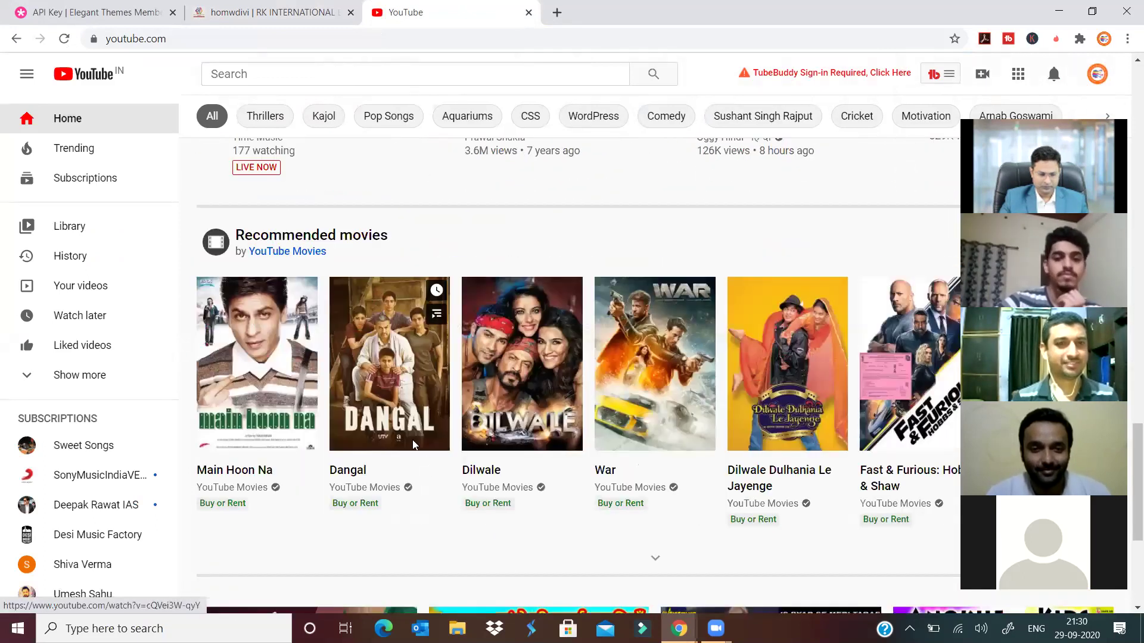
scroll(313, 324, "down", 6)
left_click(309, 320)
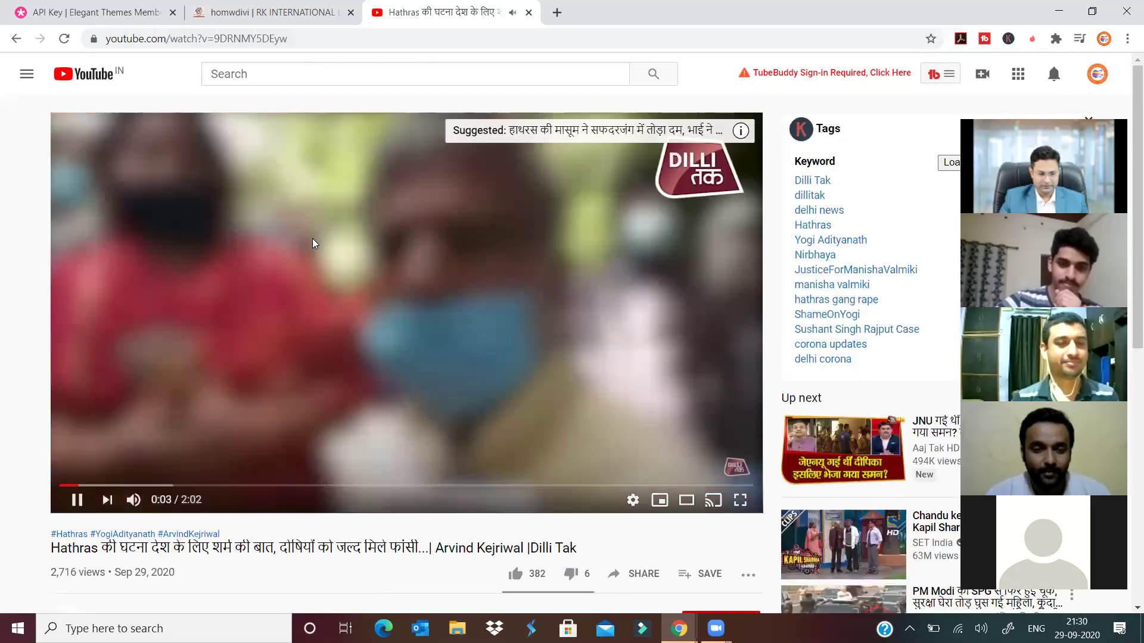
right_click(314, 241)
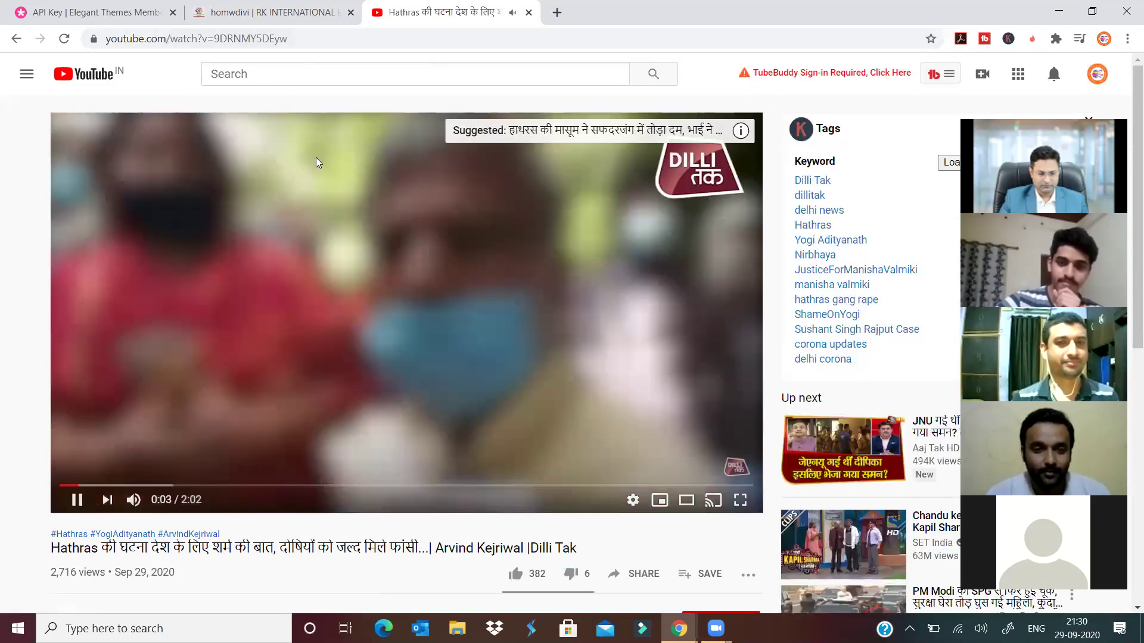
left_click(318, 39)
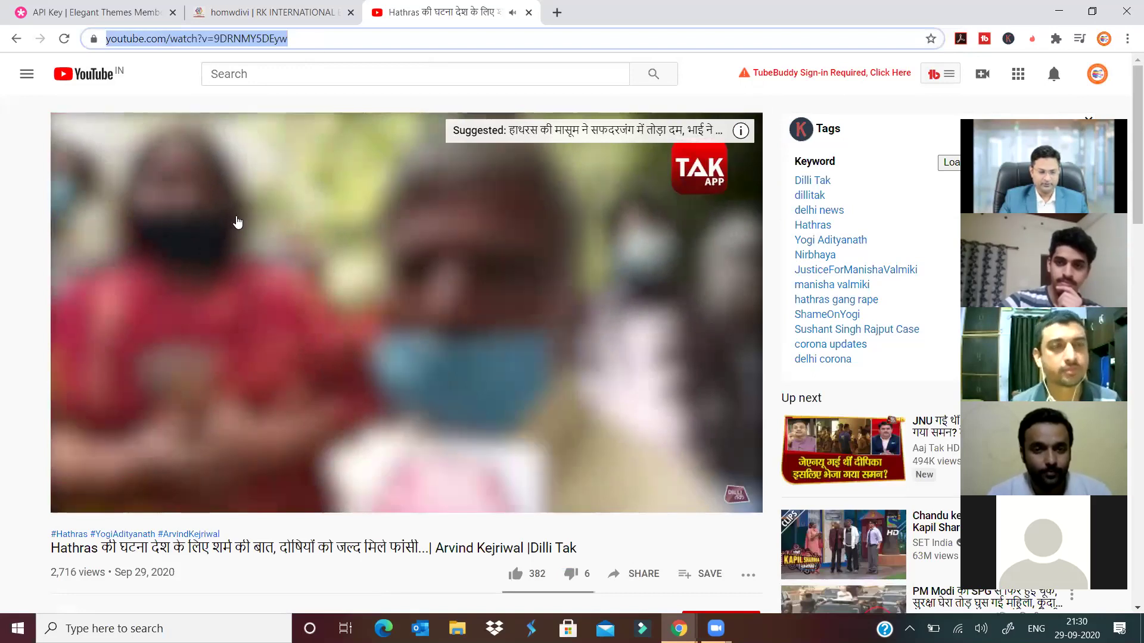
left_click(126, 12)
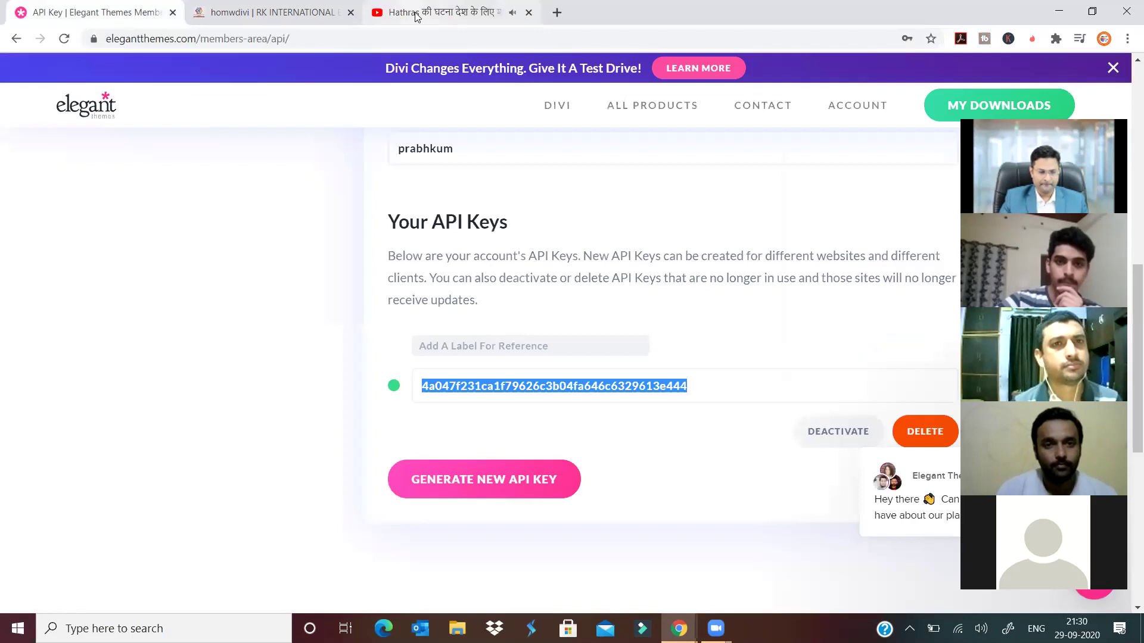
left_click(261, 15)
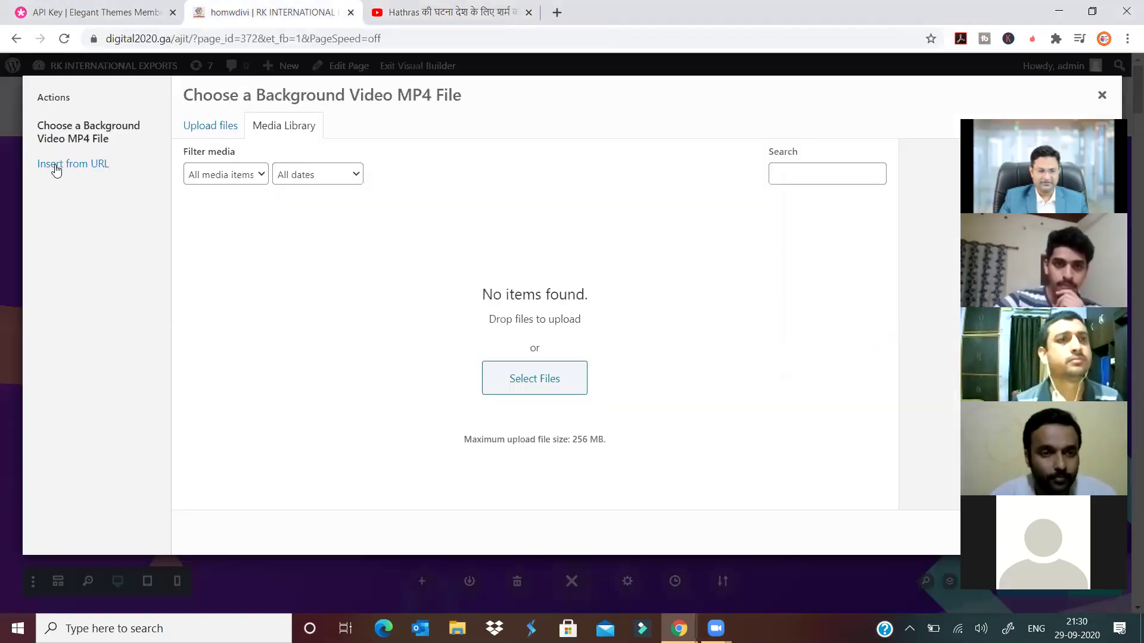
left_click(56, 169)
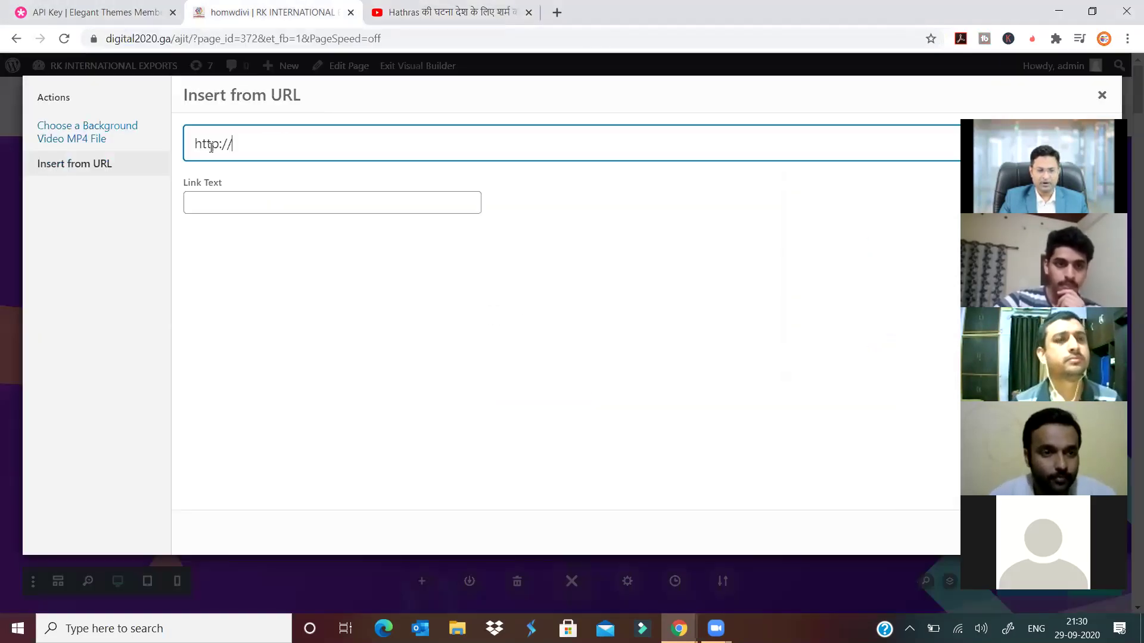
left_click(60, 134)
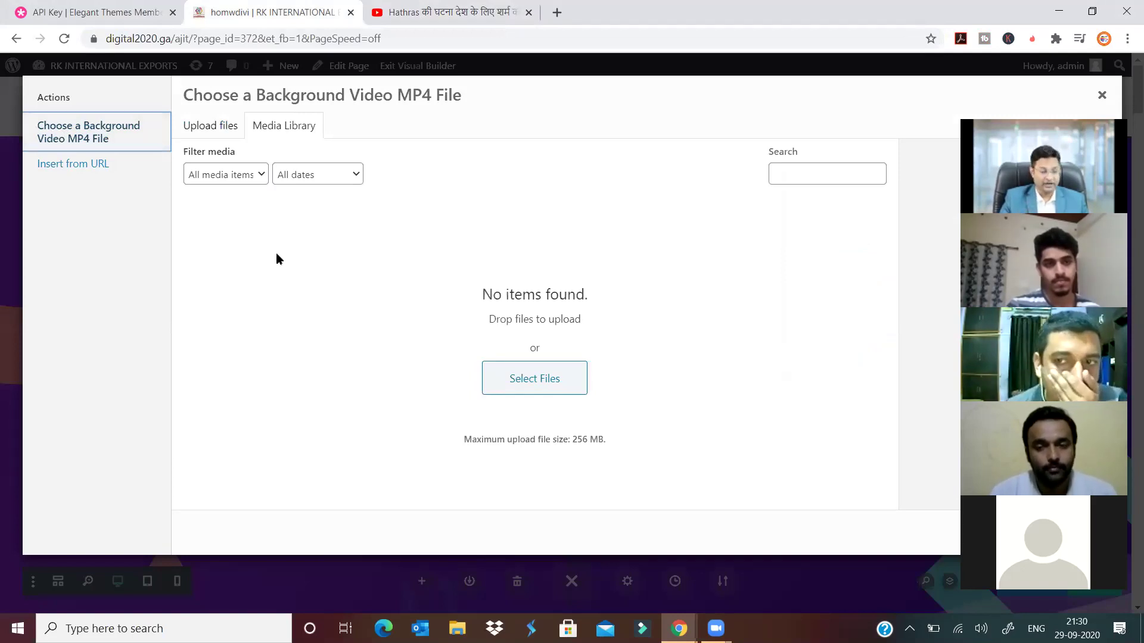
left_click(89, 167)
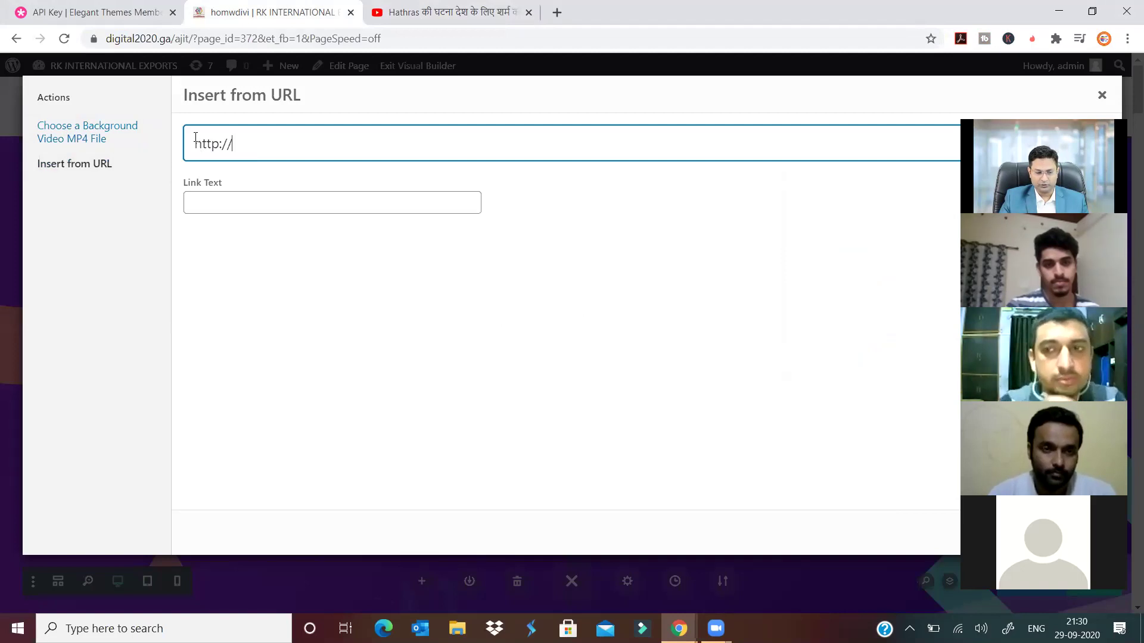
key("ctrl+a")
type("https://www.youtube.com/watch?v=9DRNMY5DEyw")
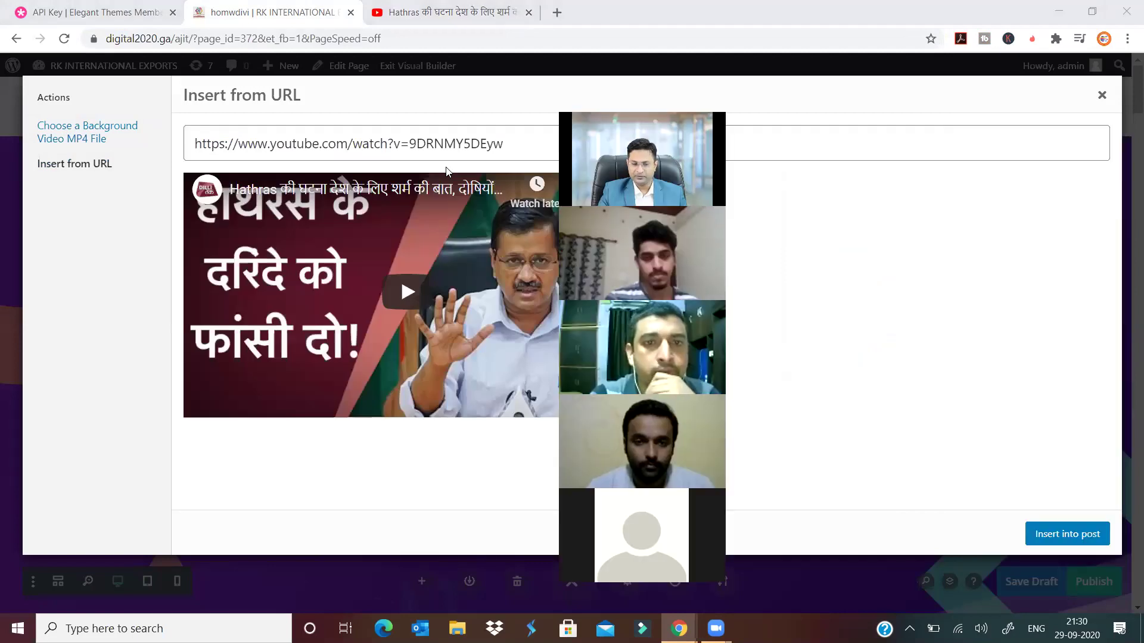
left_click(1029, 524)
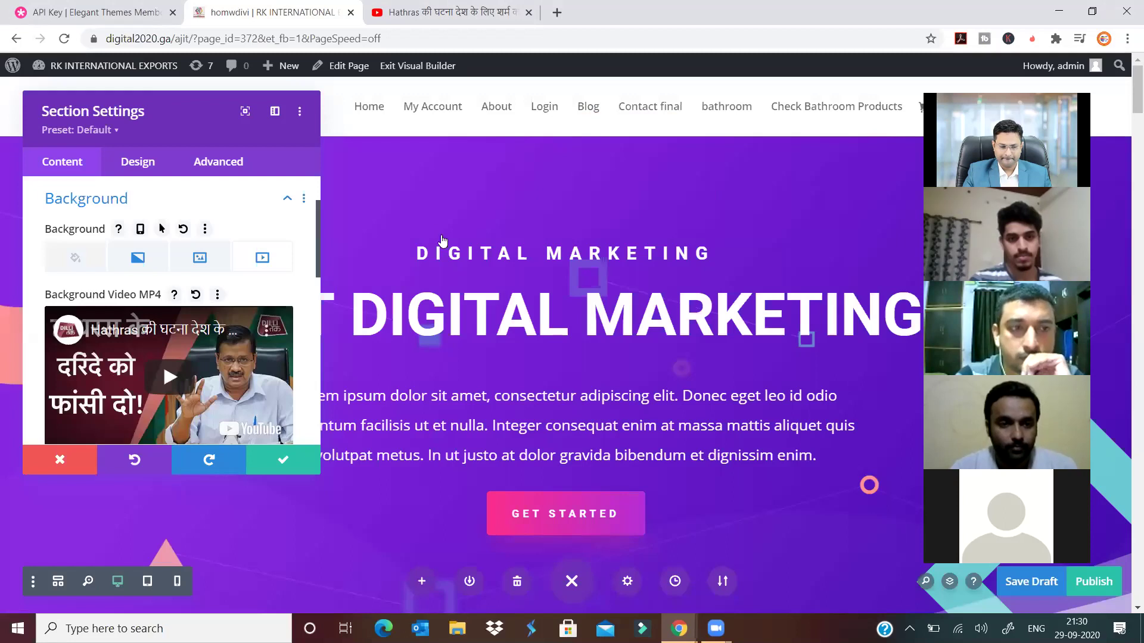
left_click(274, 465)
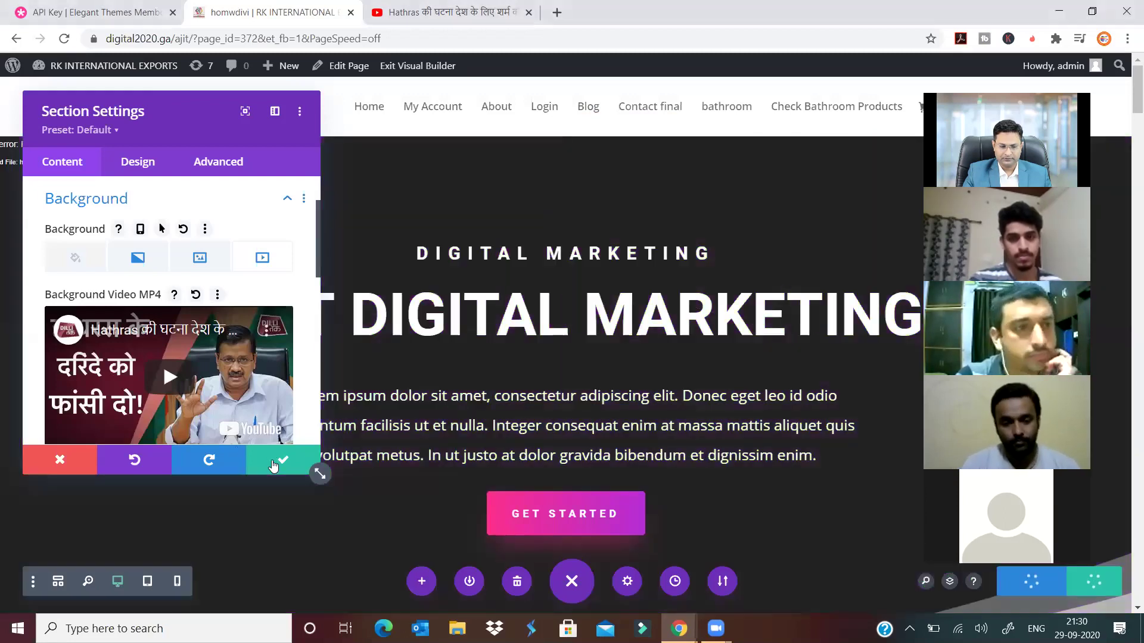
left_click(273, 464)
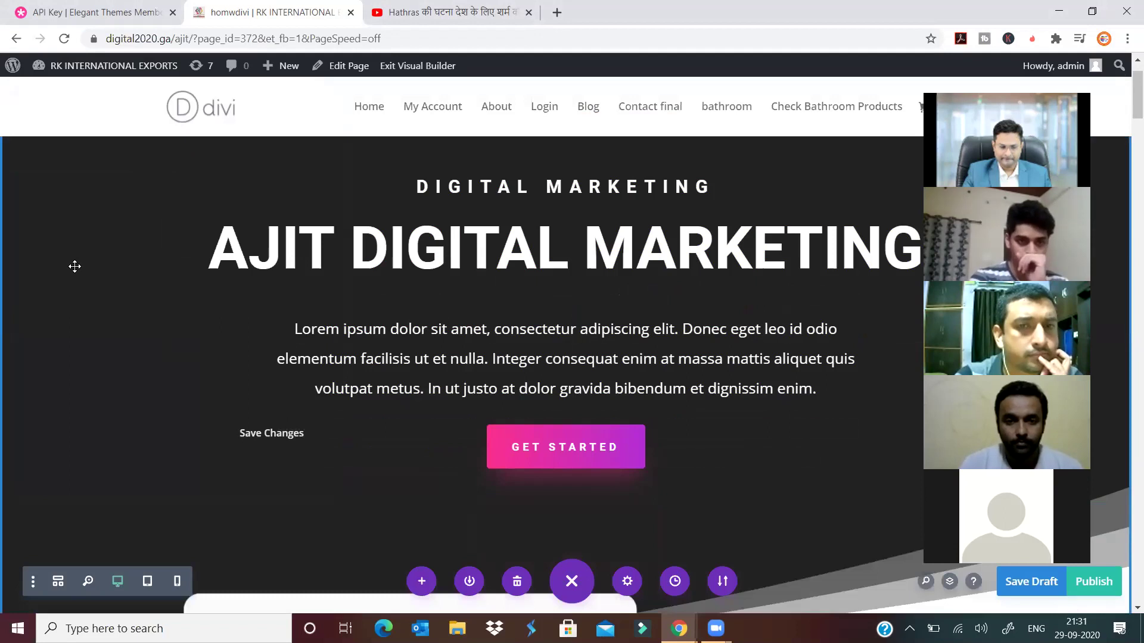
Delete the YouTube background video from the hero section's background and save the section settings
scroll(74, 268, "down", 6)
scroll(18, 155, "up", 6)
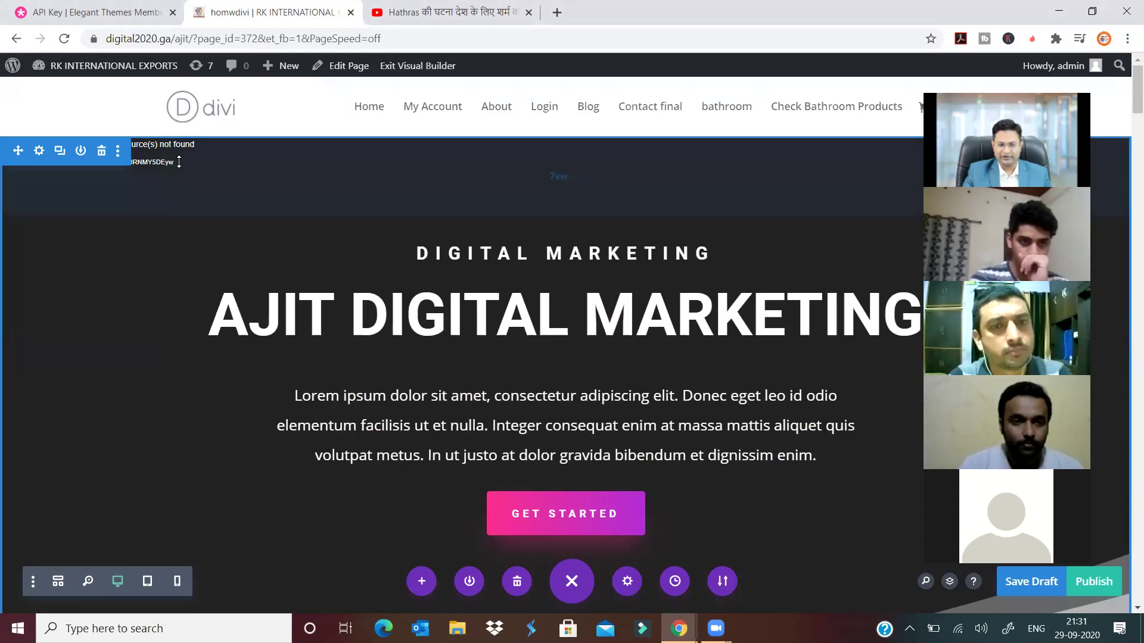
left_click(38, 151)
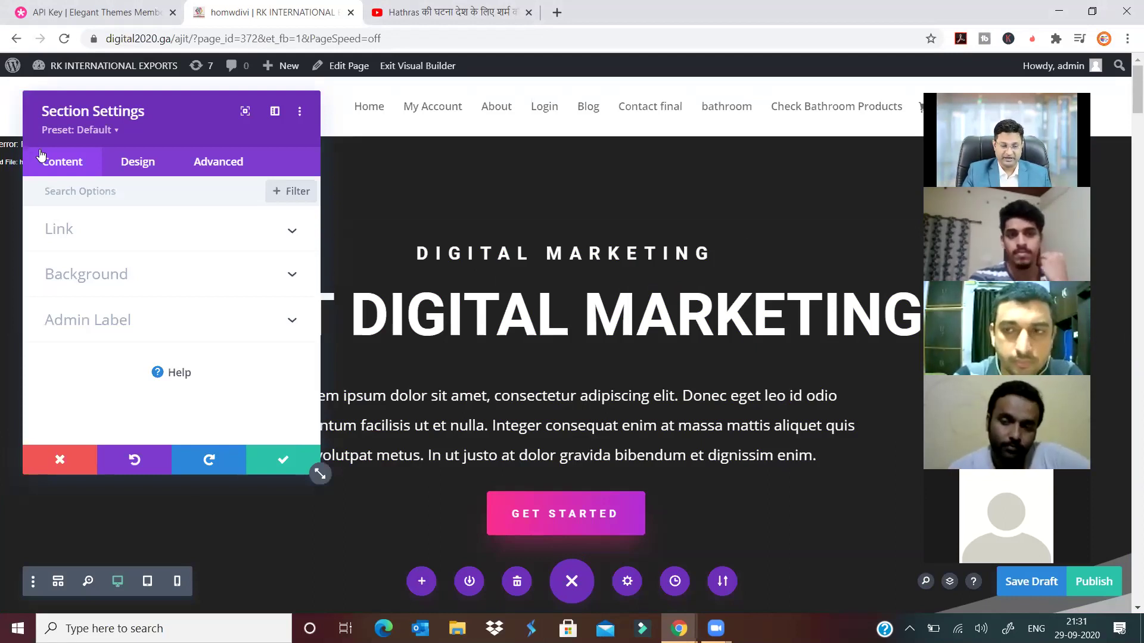
left_click(154, 274)
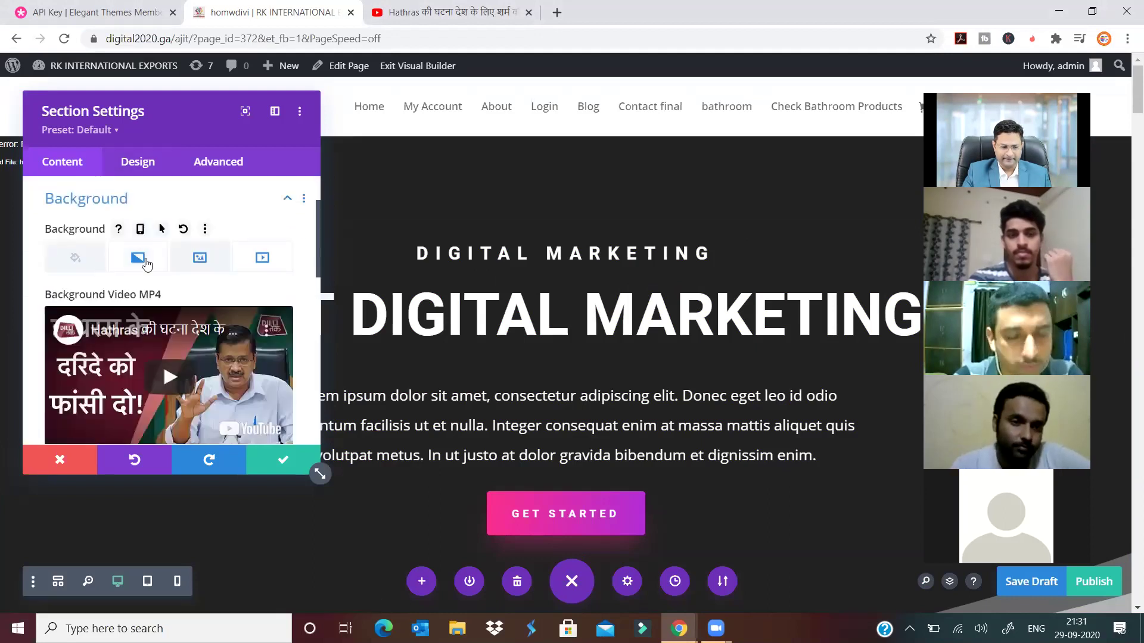
left_click(146, 264)
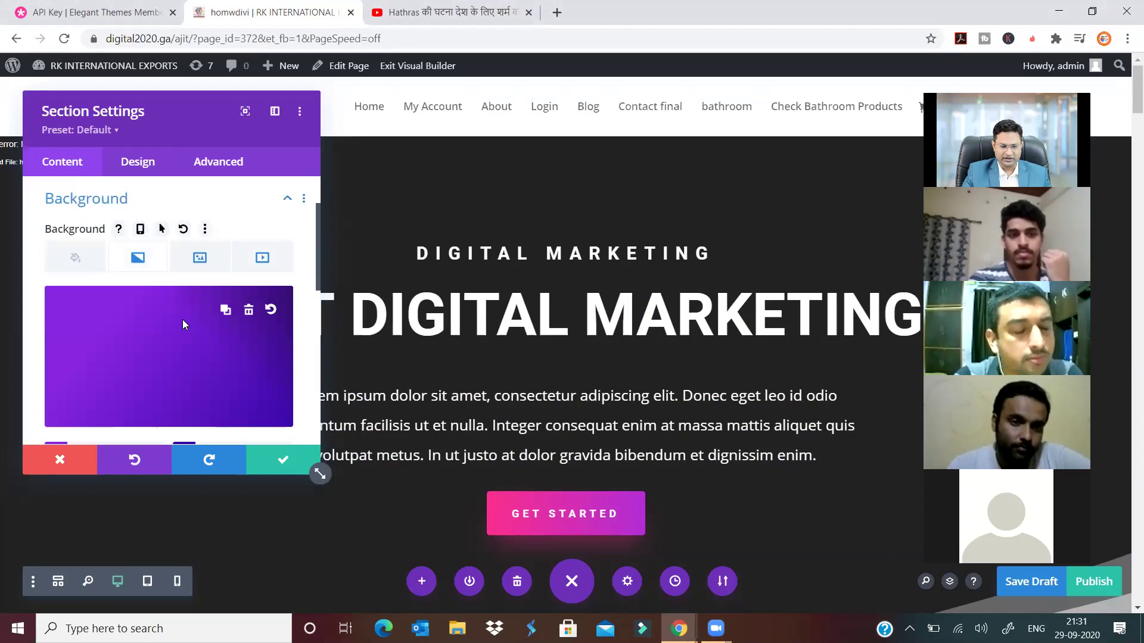
left_click(183, 320)
left_click(199, 257)
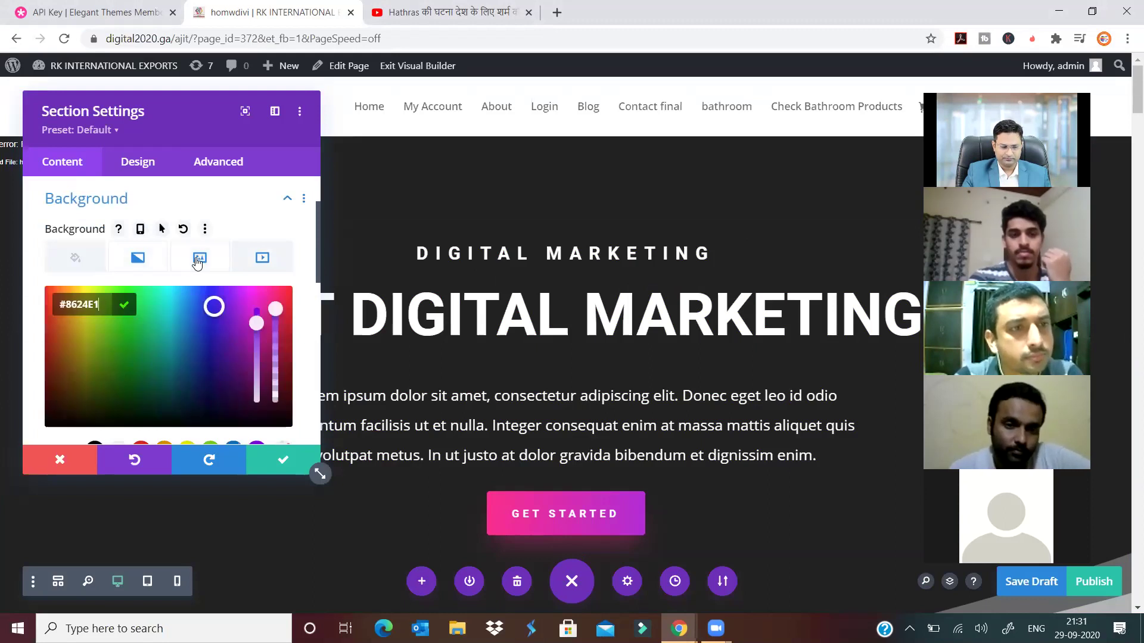
left_click(266, 262)
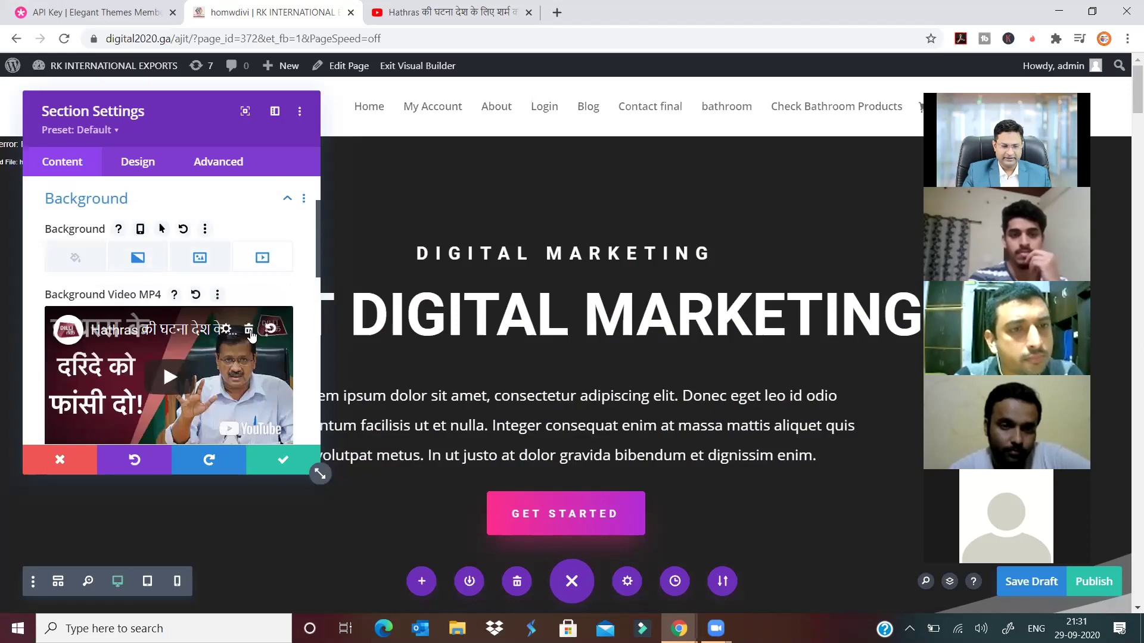
left_click(249, 331)
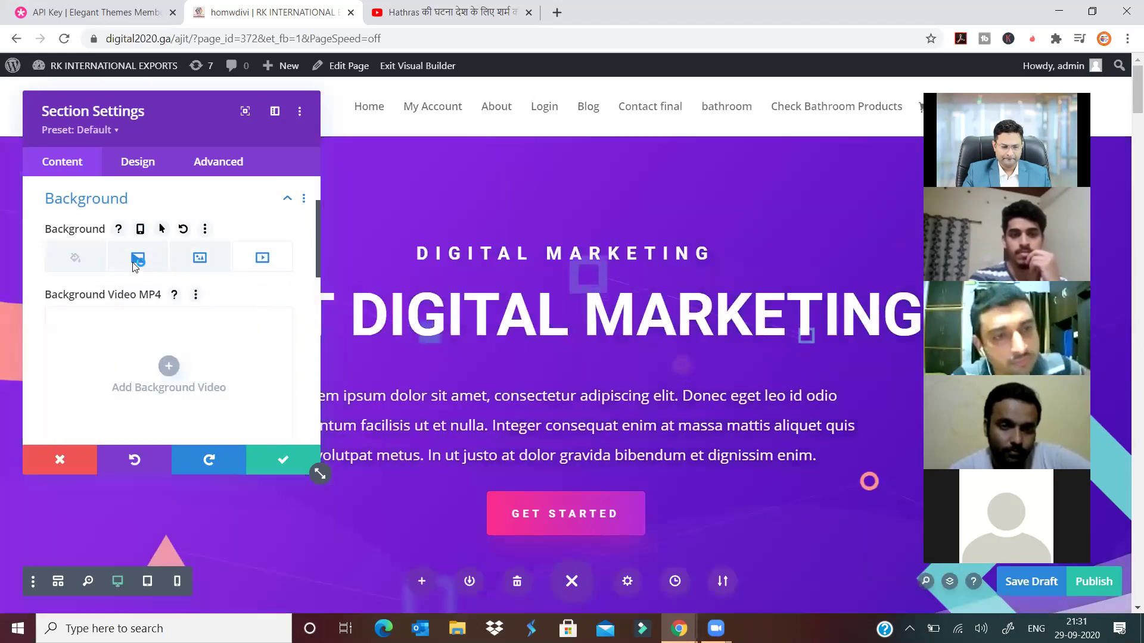
left_click(274, 459)
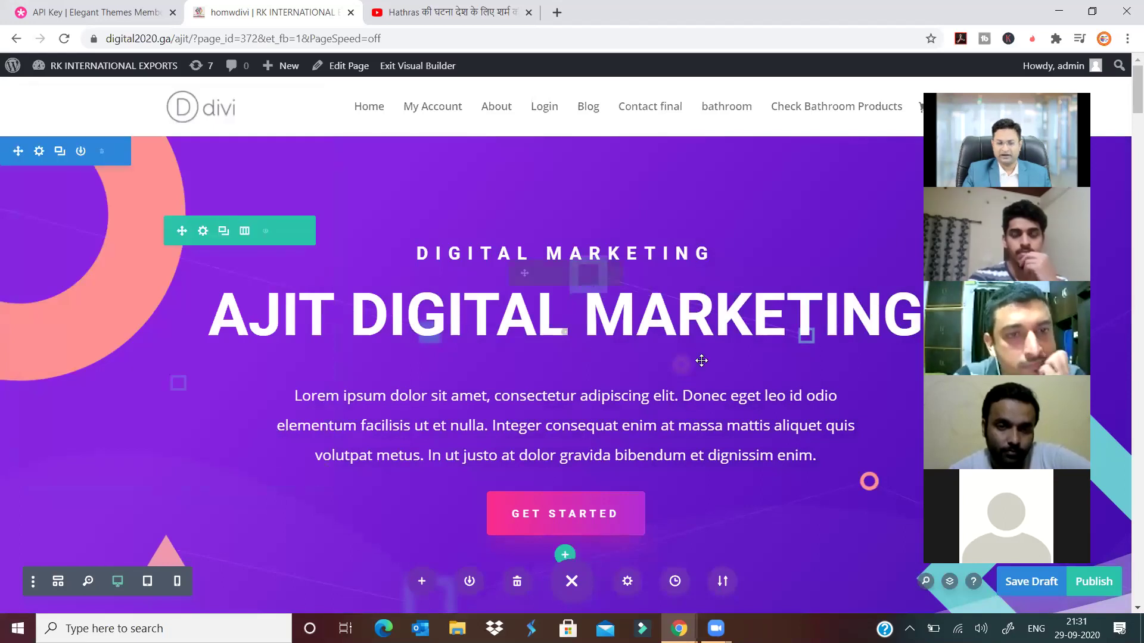
Set the first colour of the hero section's background gradient to orange #d36621 and save the section settings
scroll(243, 282, "down", 2)
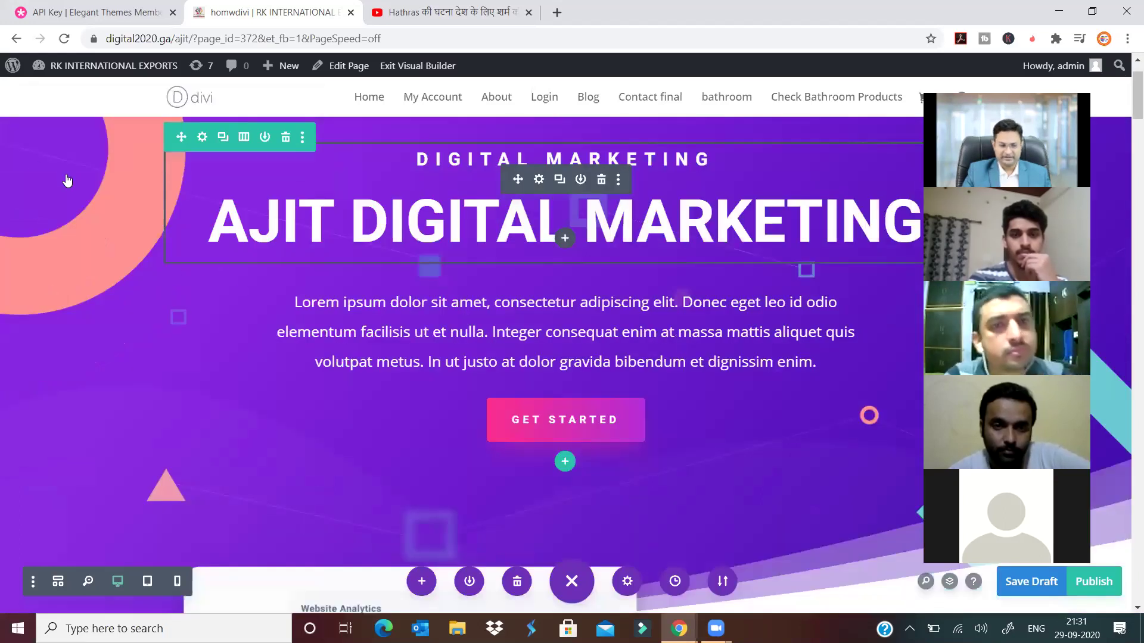
scroll(36, 168, "up", 2)
scroll(37, 152, "up", 1)
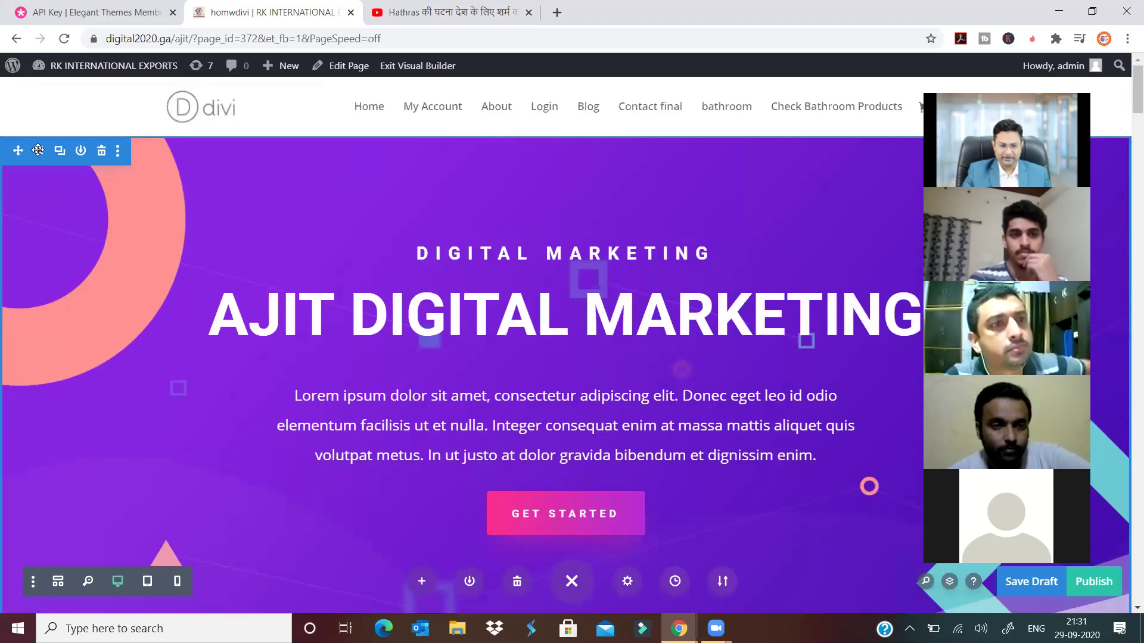
left_click(37, 150)
left_click(166, 275)
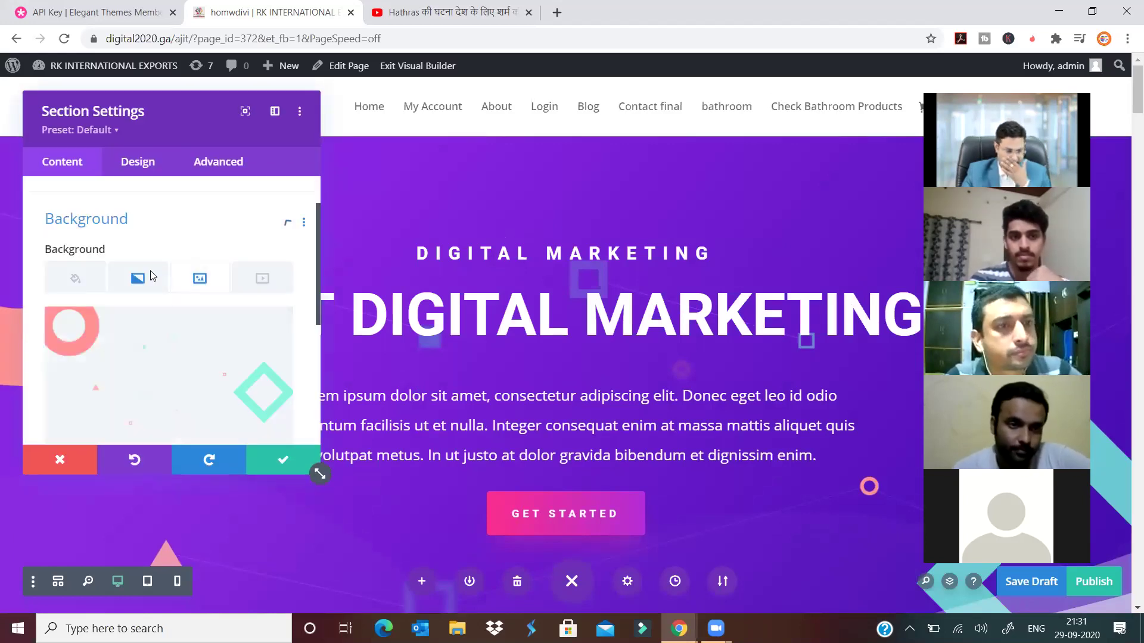
left_click(180, 360)
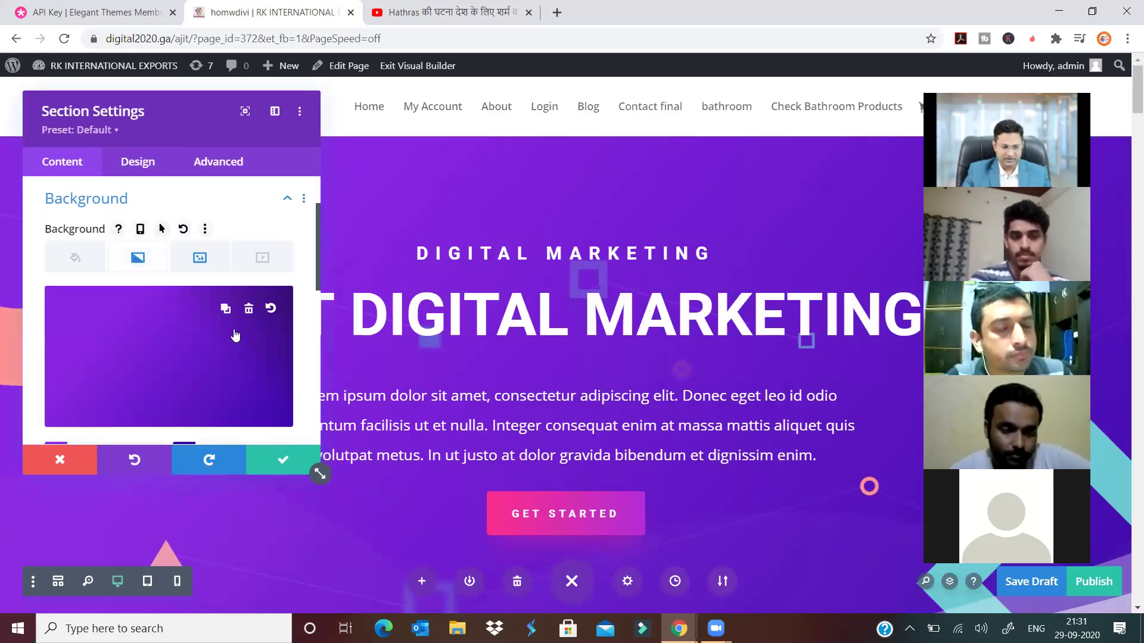
left_click(151, 358)
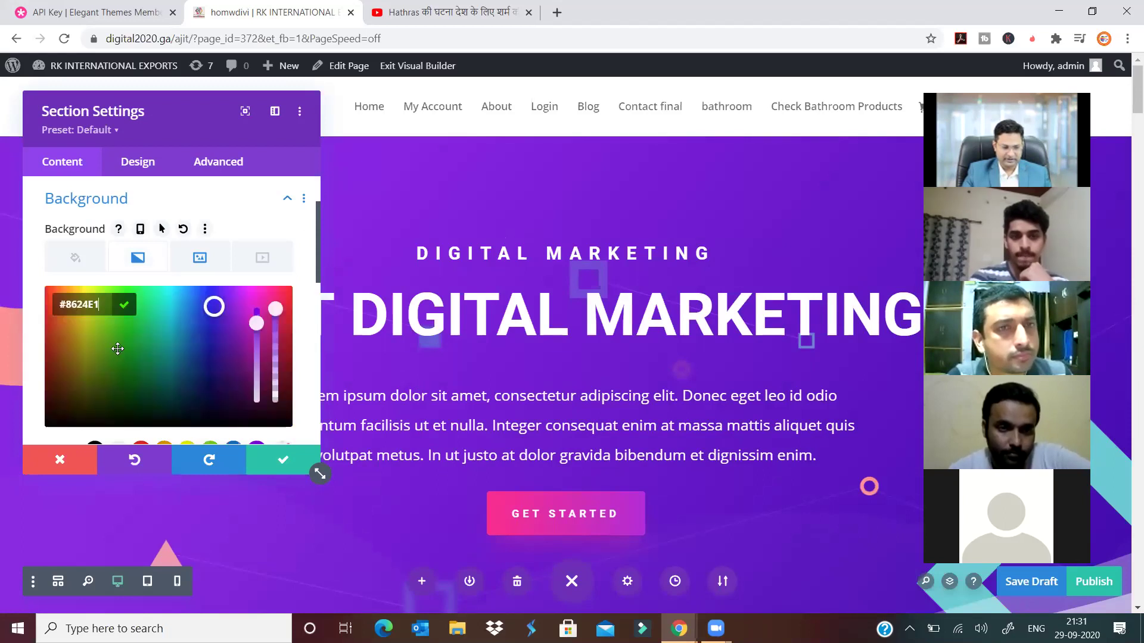
left_click(119, 350)
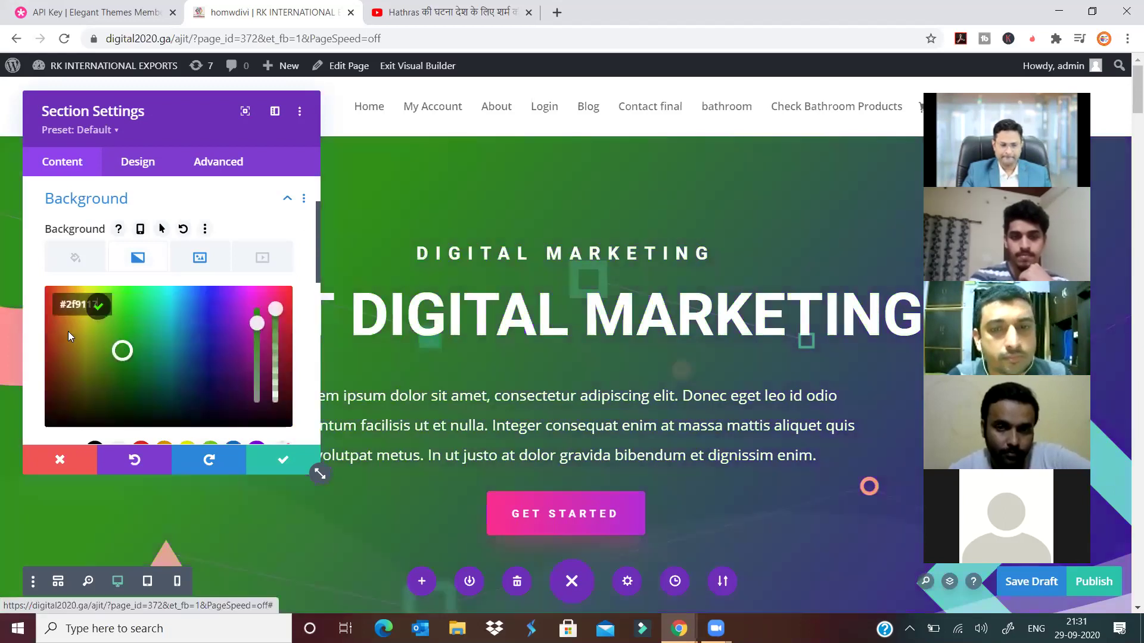
left_click(65, 339)
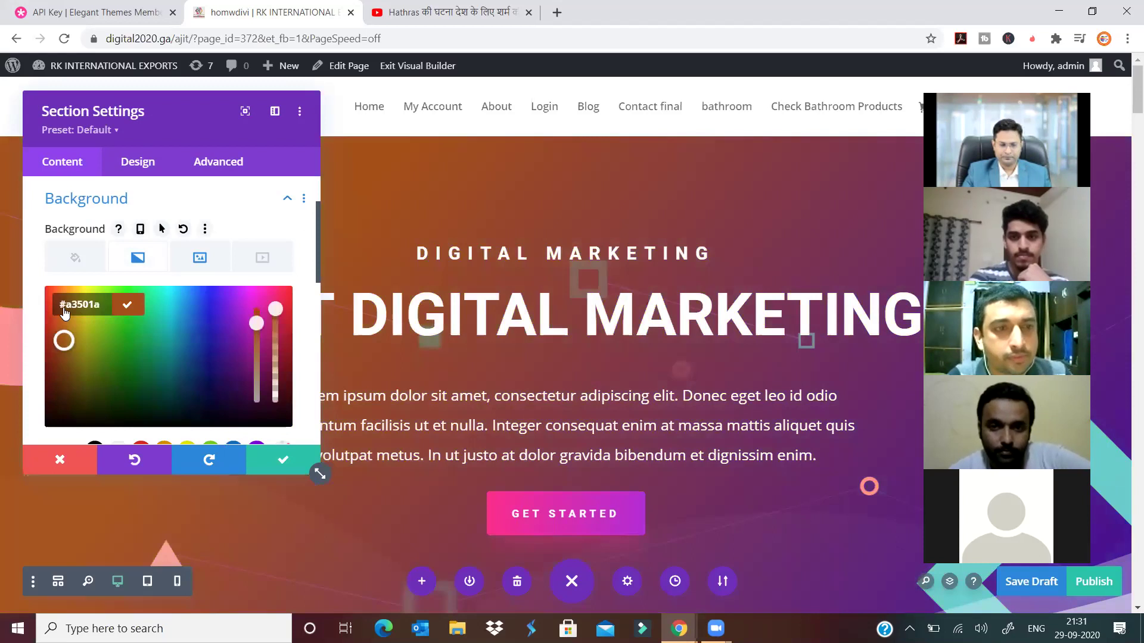
left_click(63, 315)
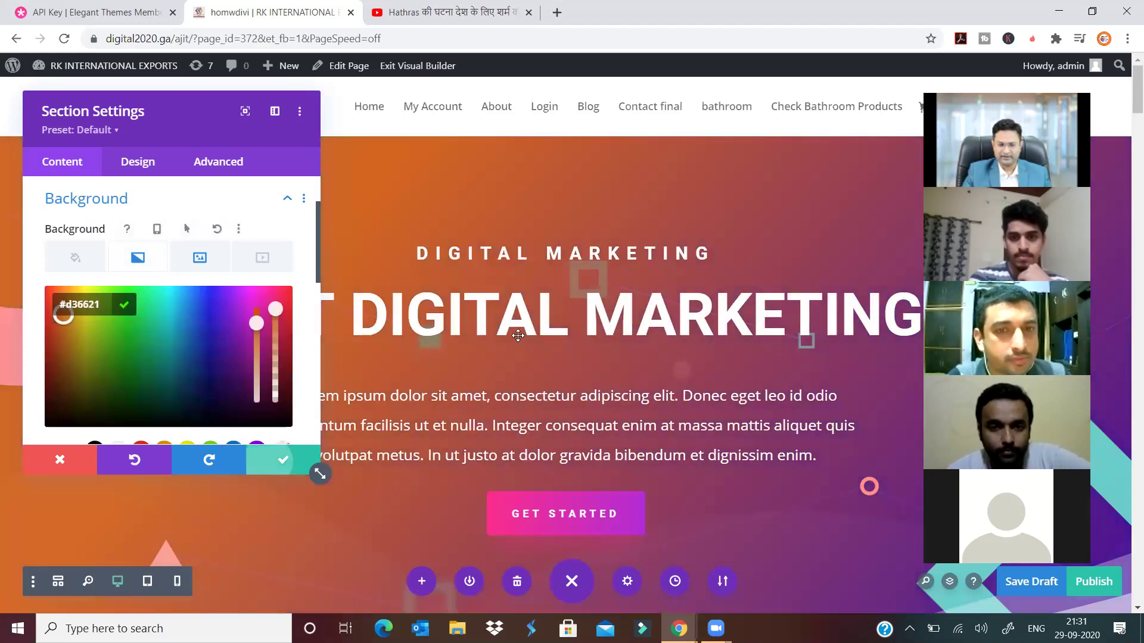
key("Escape")
scroll(540, 371, "down", 5)
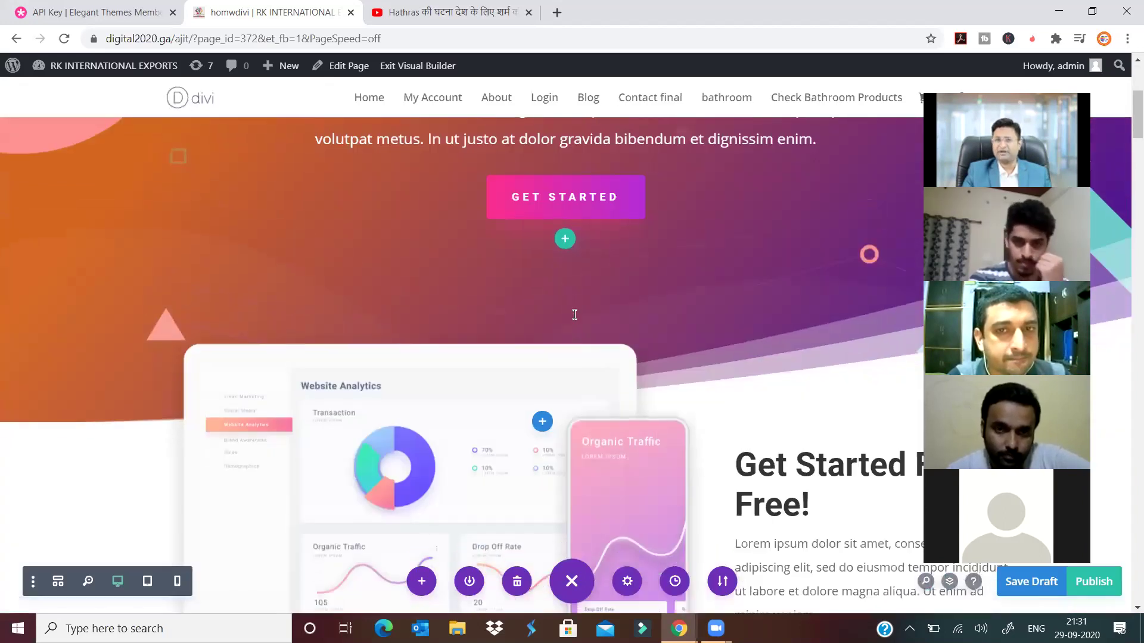
scroll(574, 314, "up", 5)
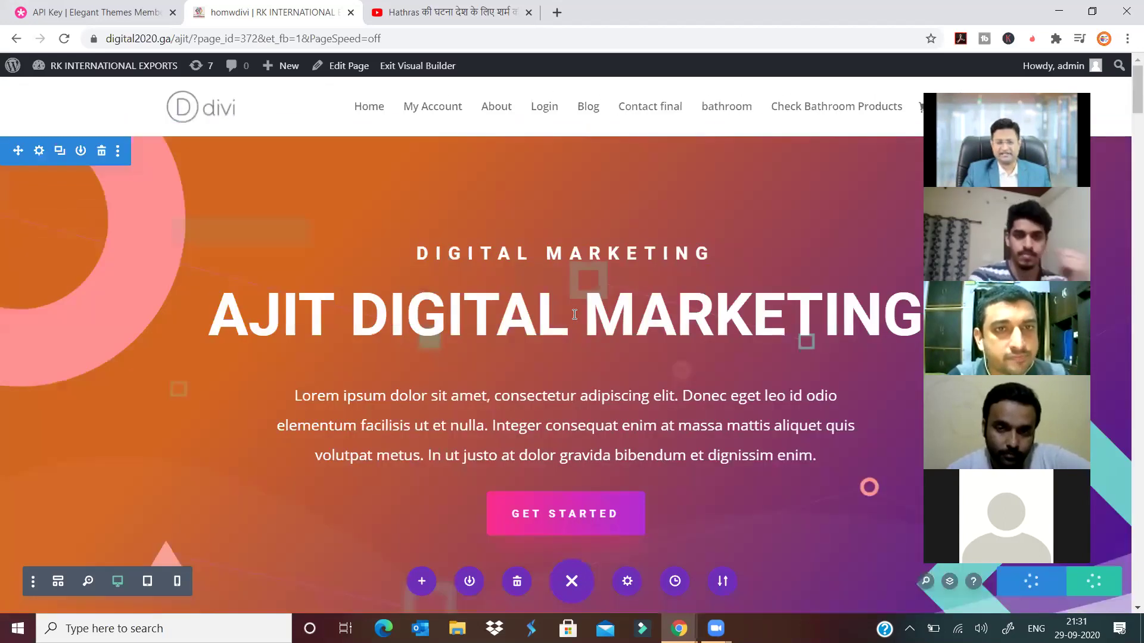
Add a solid grey #878787 background colour to the hero section and delete its background gradient
left_click(39, 151)
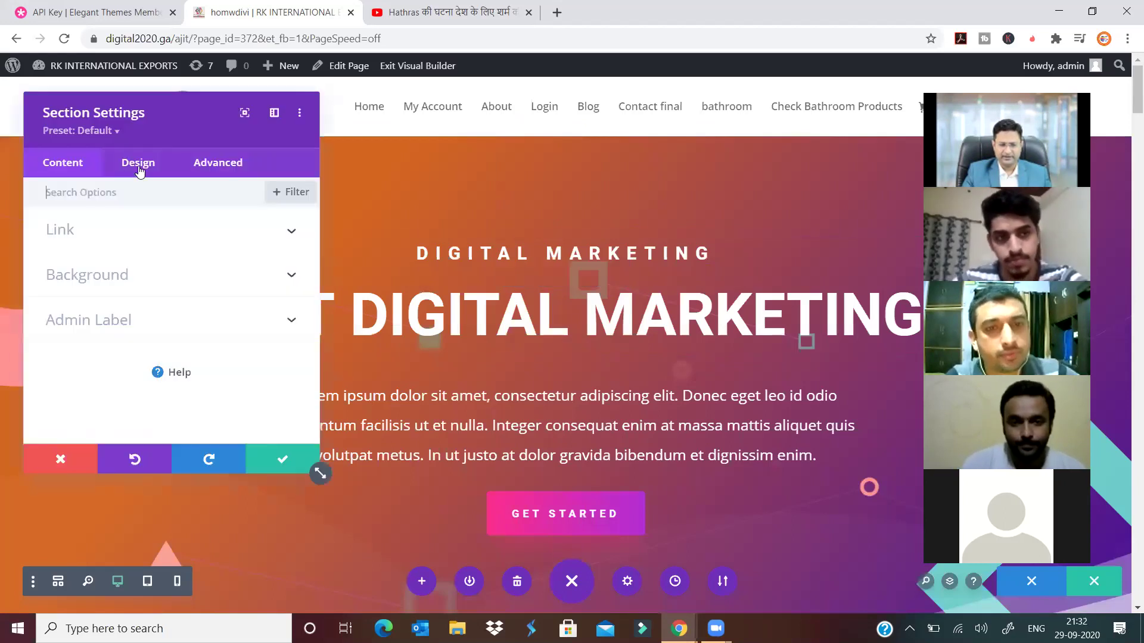
left_click(141, 283)
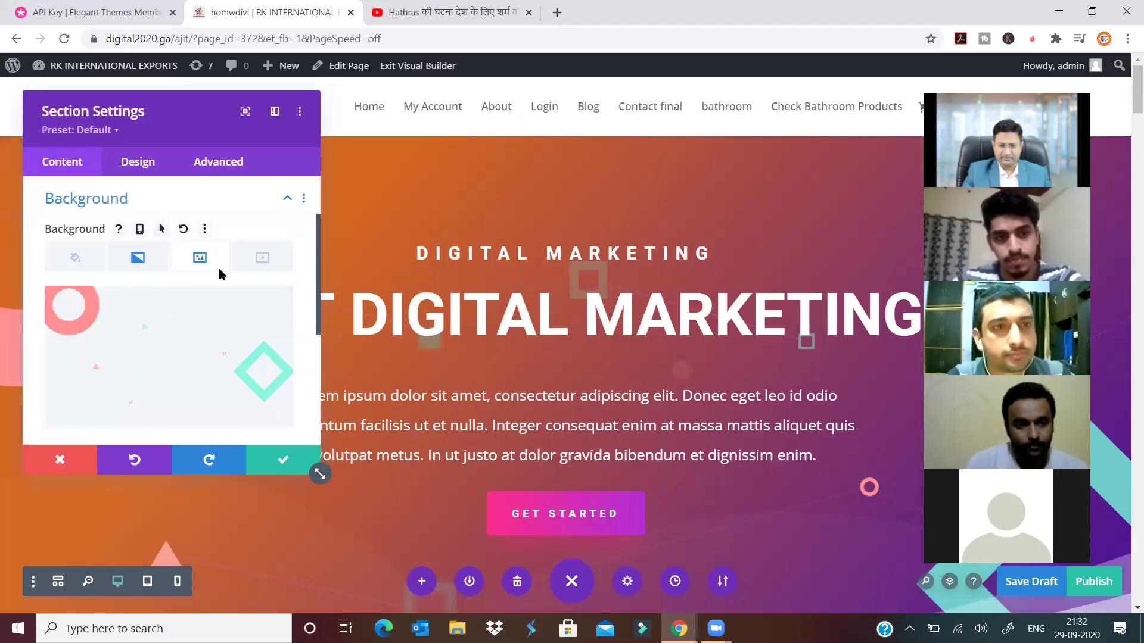
left_click(88, 260)
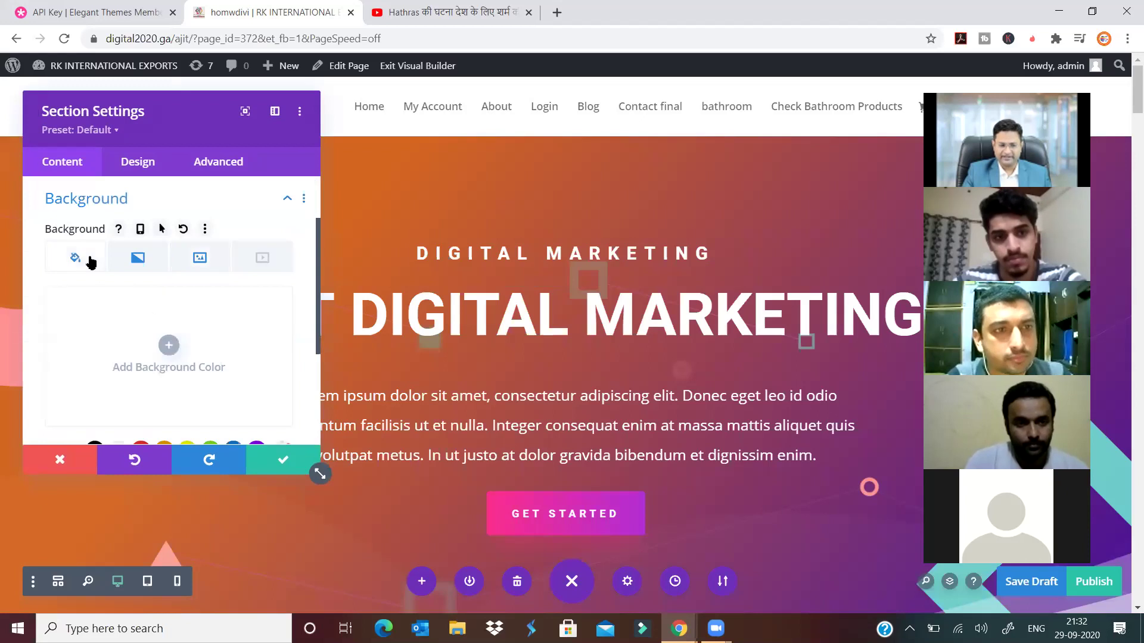
left_click(169, 346)
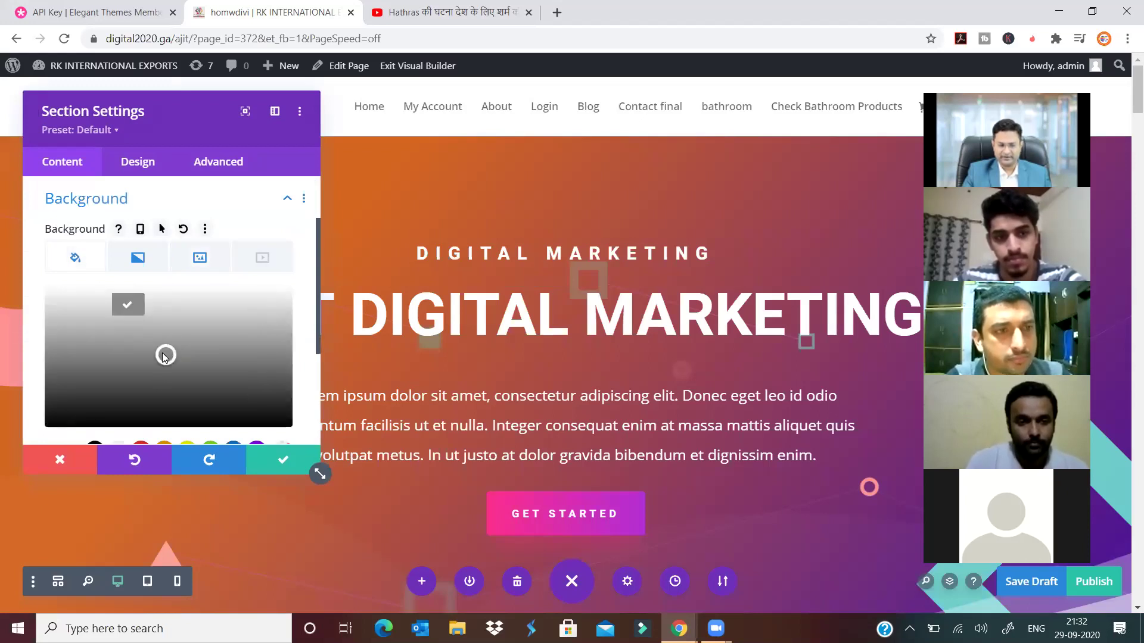
left_click(158, 384)
left_click(137, 257)
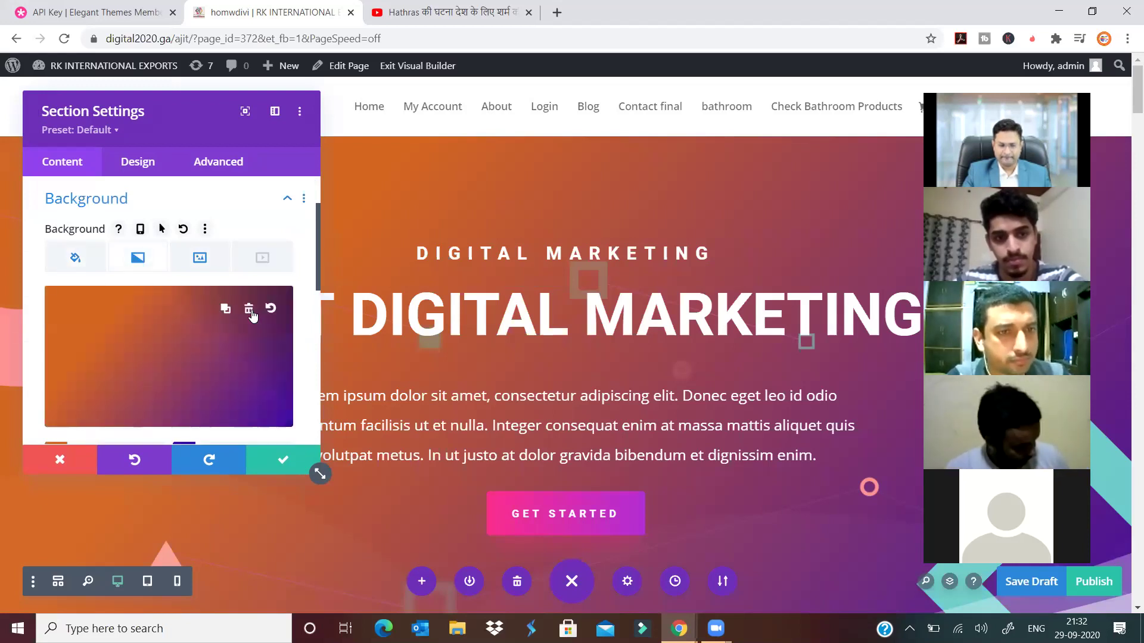
left_click(249, 309)
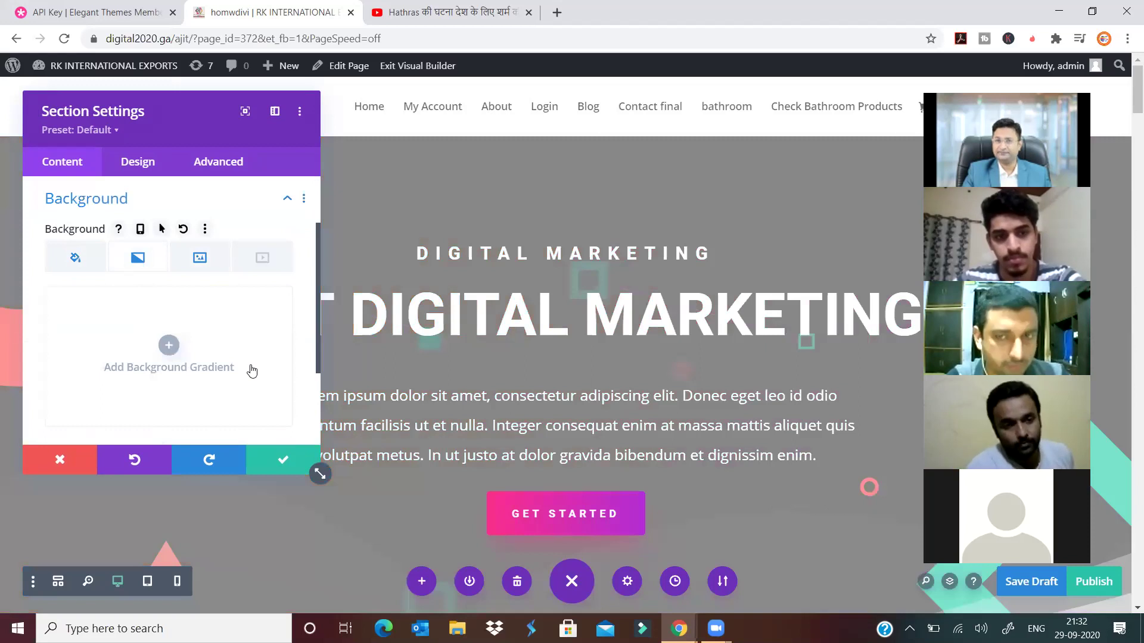
Try darker shades for the hero section's solid background colour, settle on a medium grey, and save the section settings
left_click(76, 259)
left_click(183, 356)
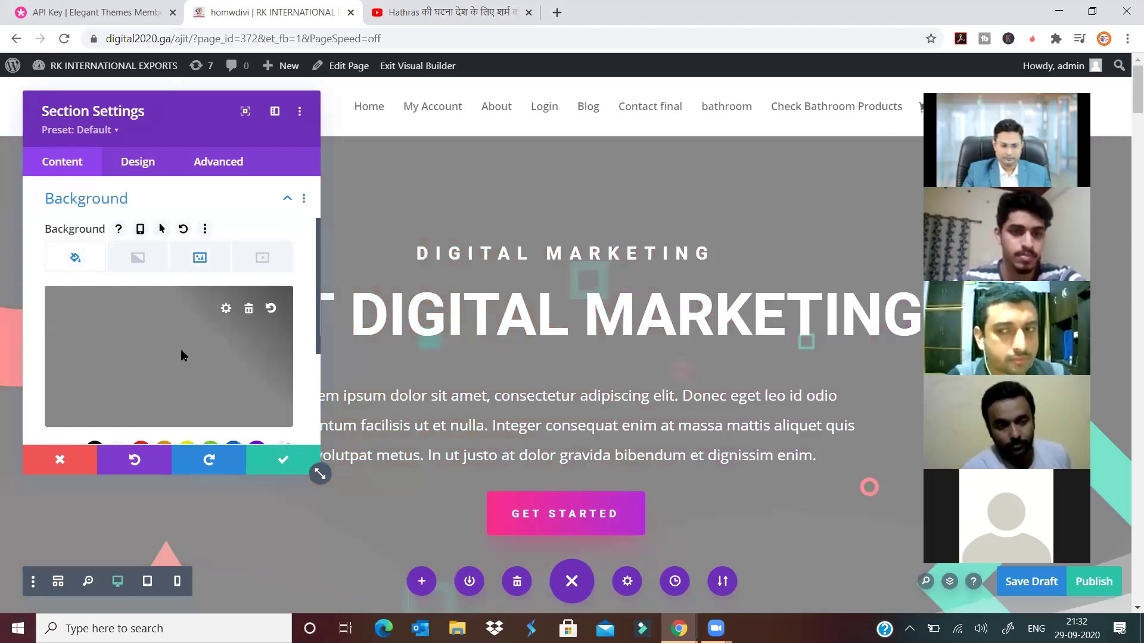
left_click(83, 394)
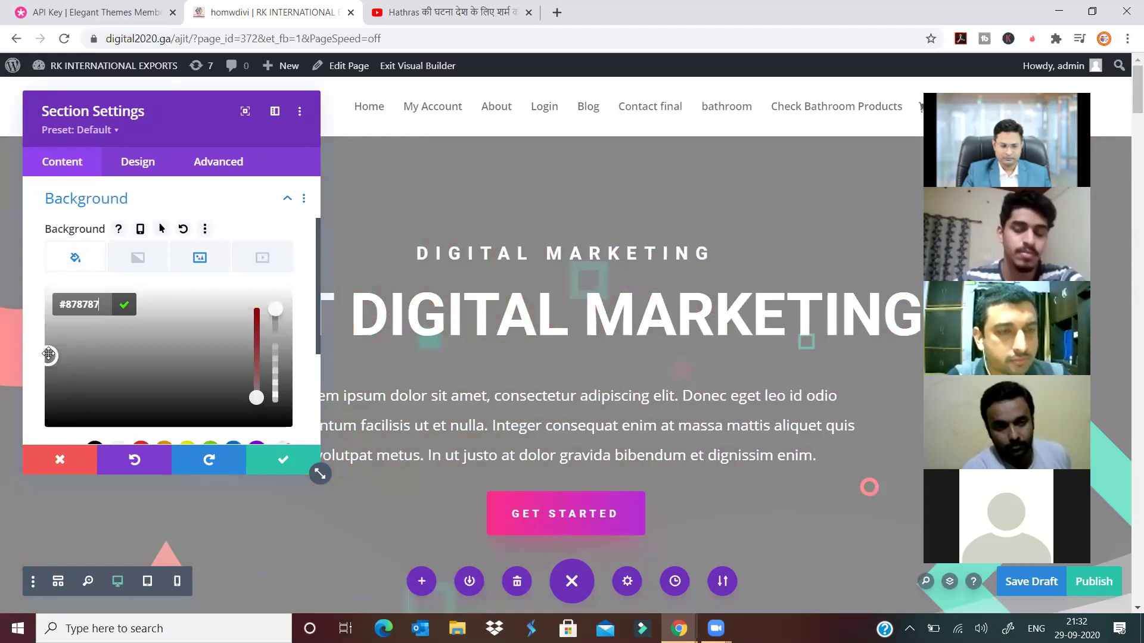
left_click(69, 417)
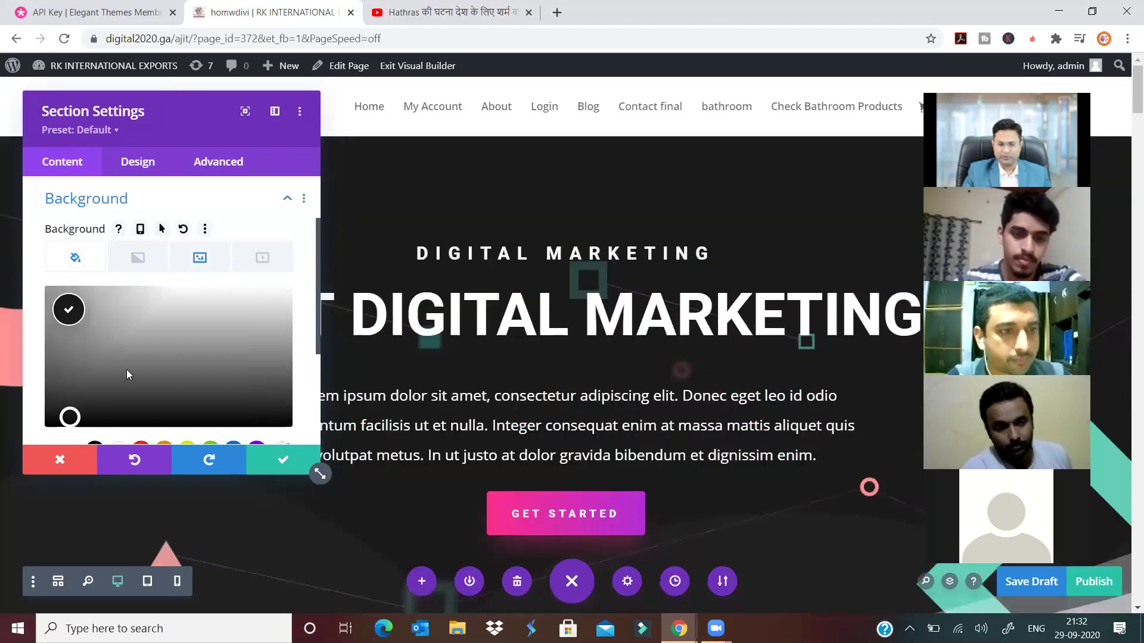
left_click(186, 353)
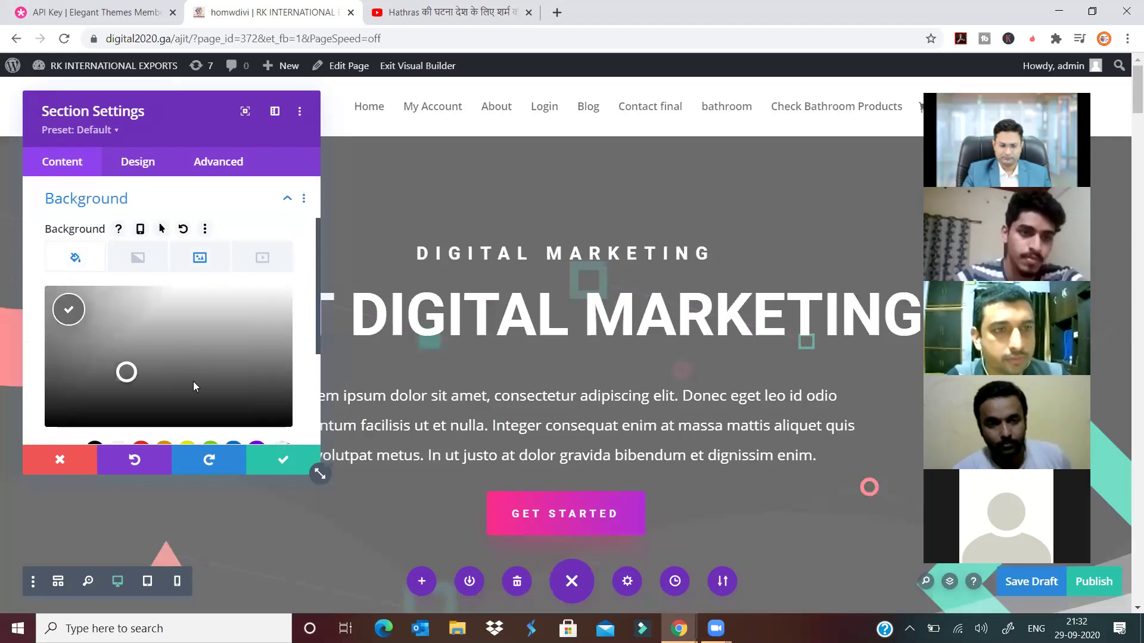
scroll(272, 467, "down", 3)
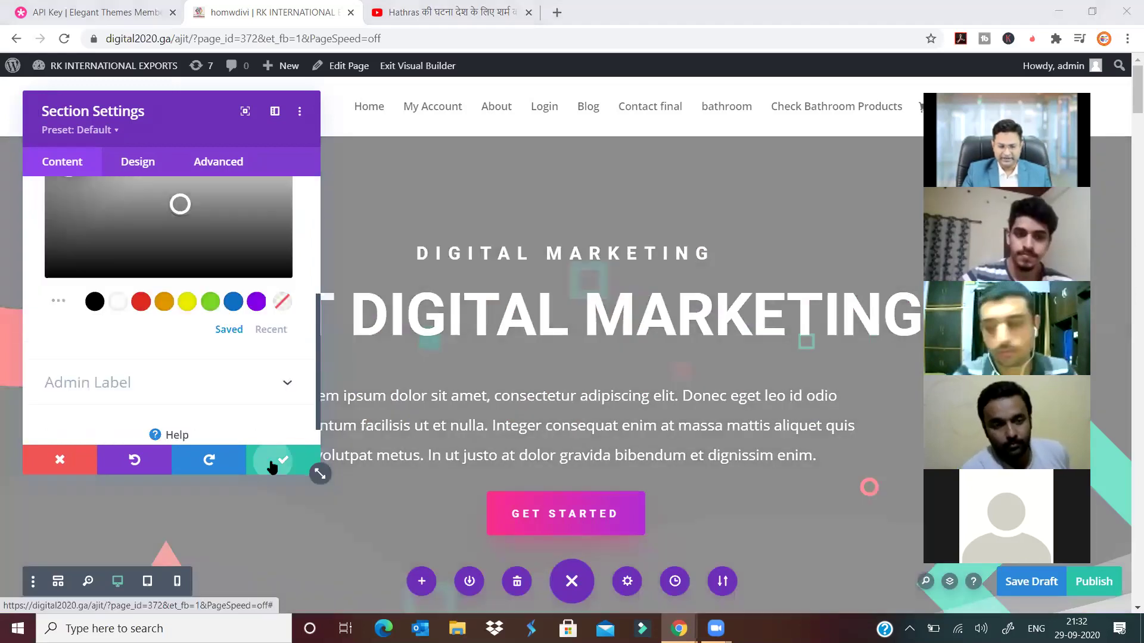
key("Escape")
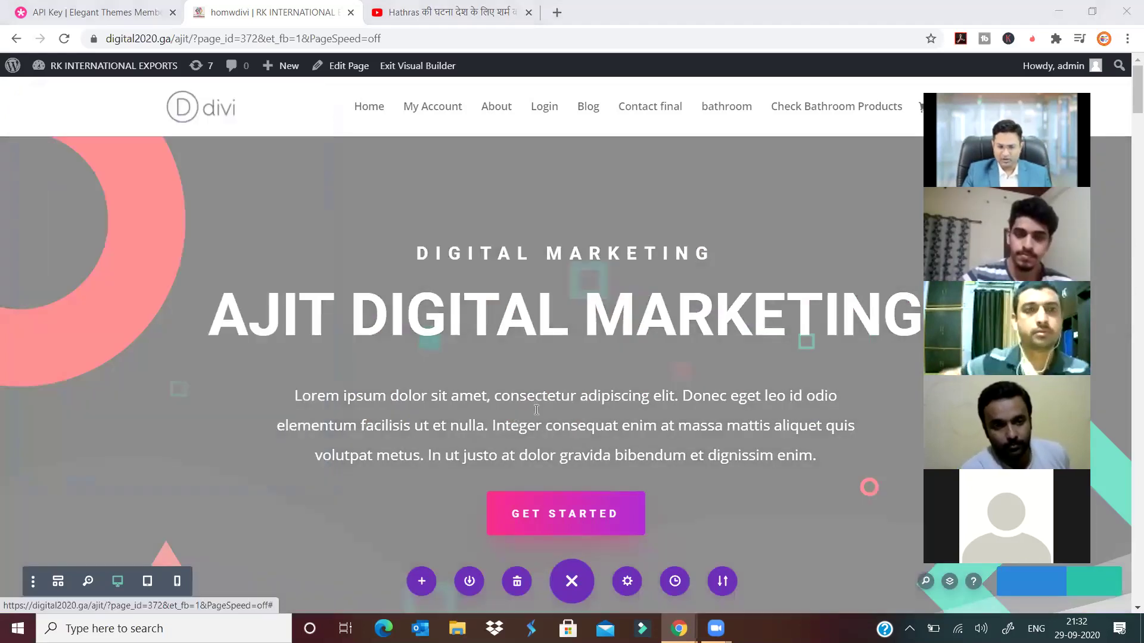
Open the image settings of the laptop mockup beside "Get Started For Free!" and start uploading a replacement file from the Downloads folder
scroll(535, 409, "down", 4)
scroll(534, 408, "down", 3)
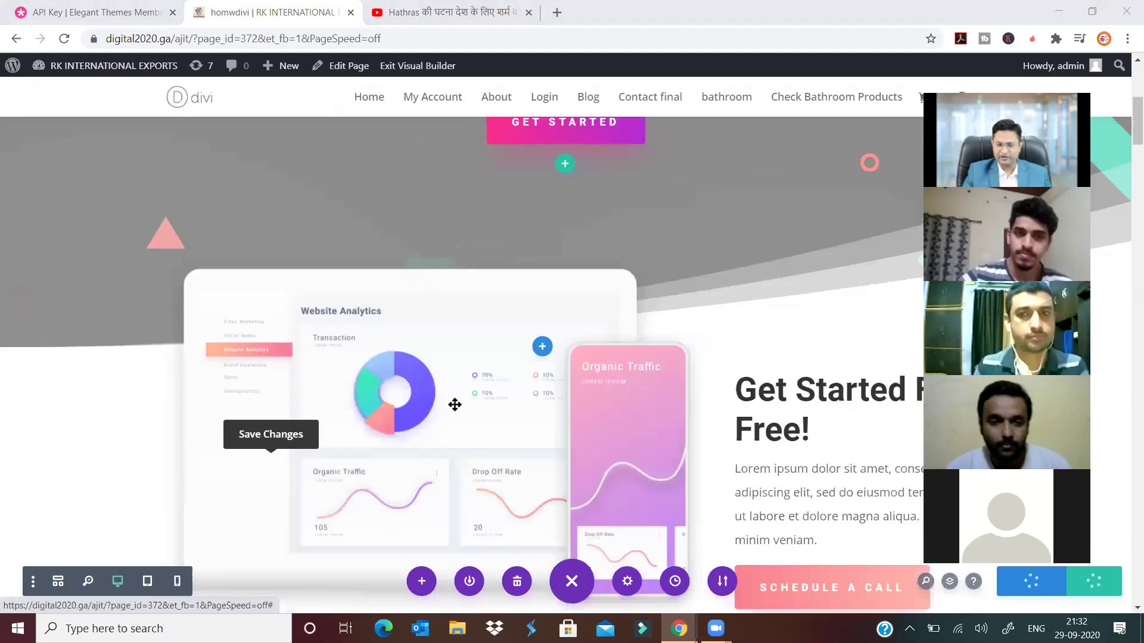
scroll(743, 215, "down", 1)
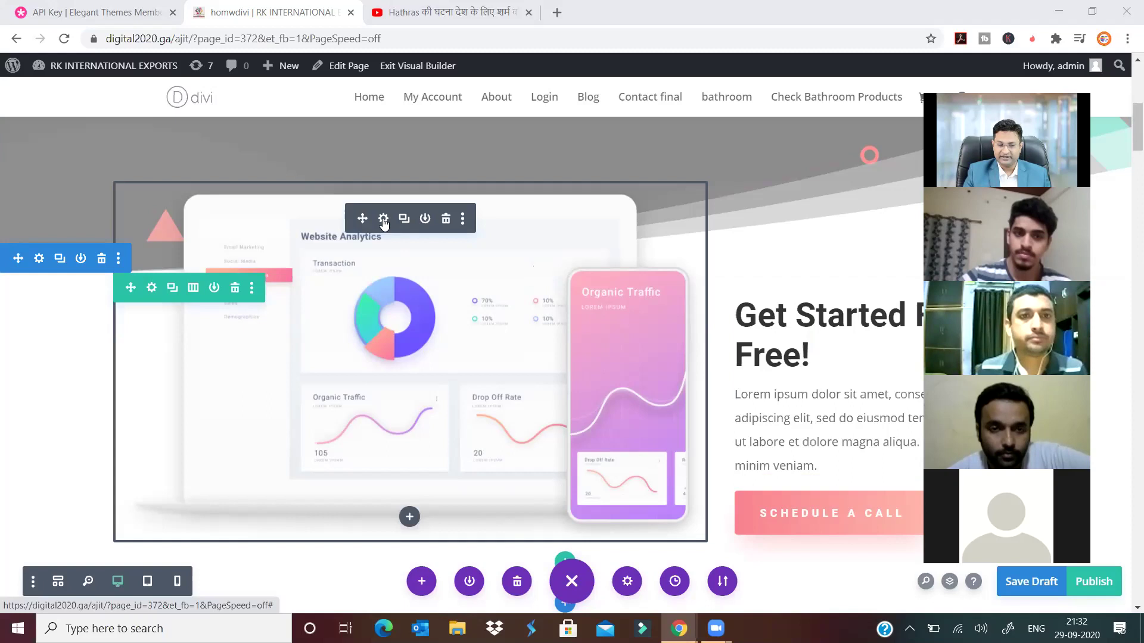
left_click(382, 218)
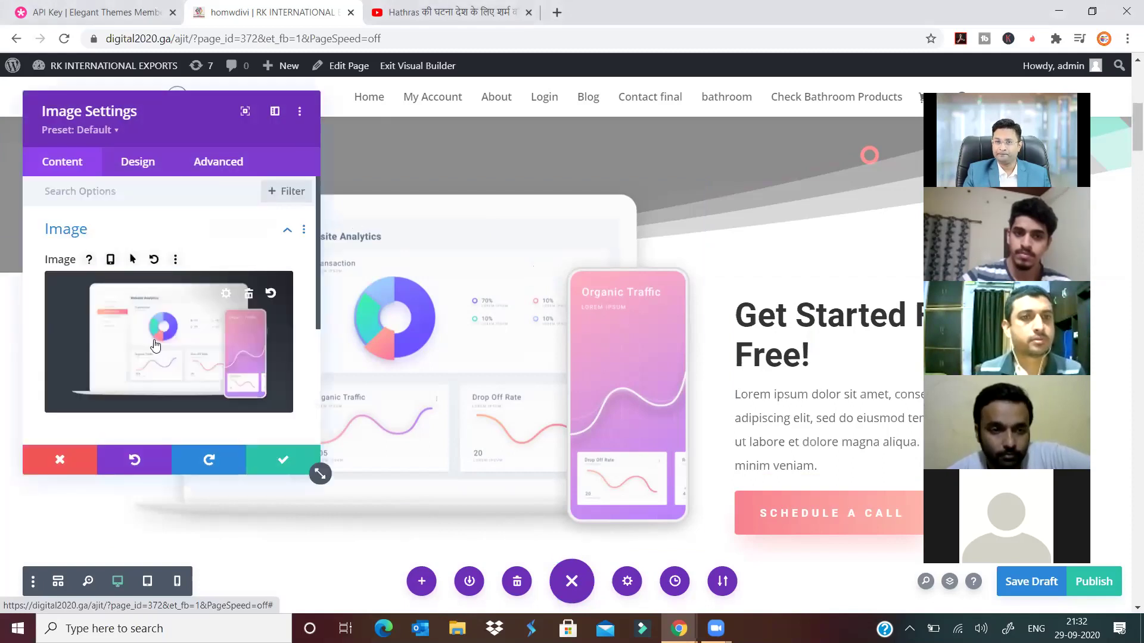
left_click(156, 344)
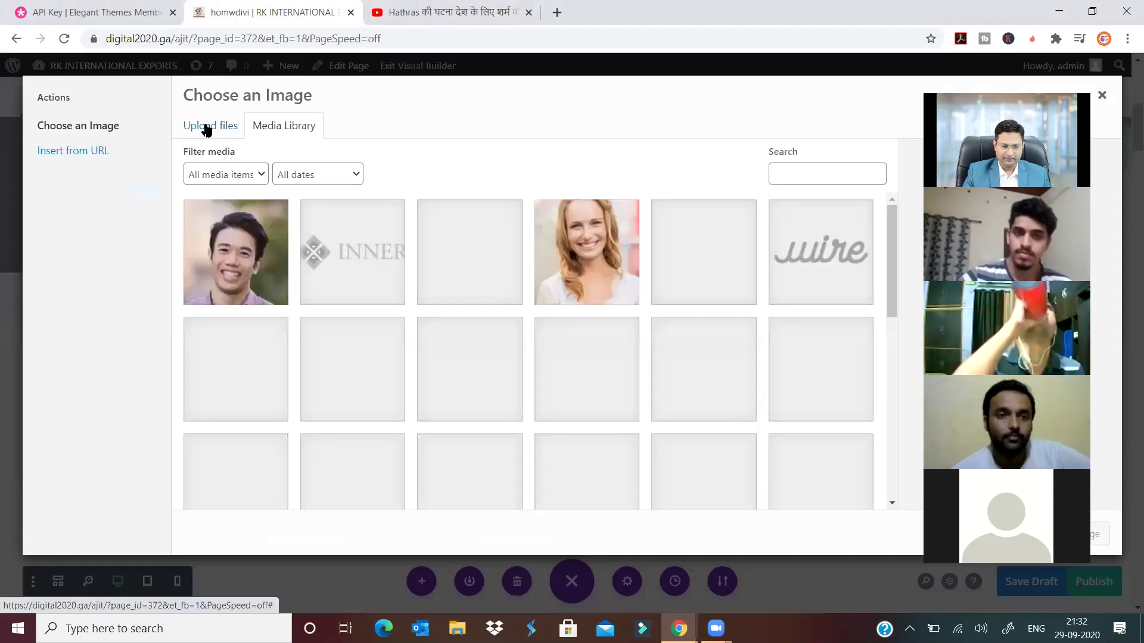
left_click(207, 128)
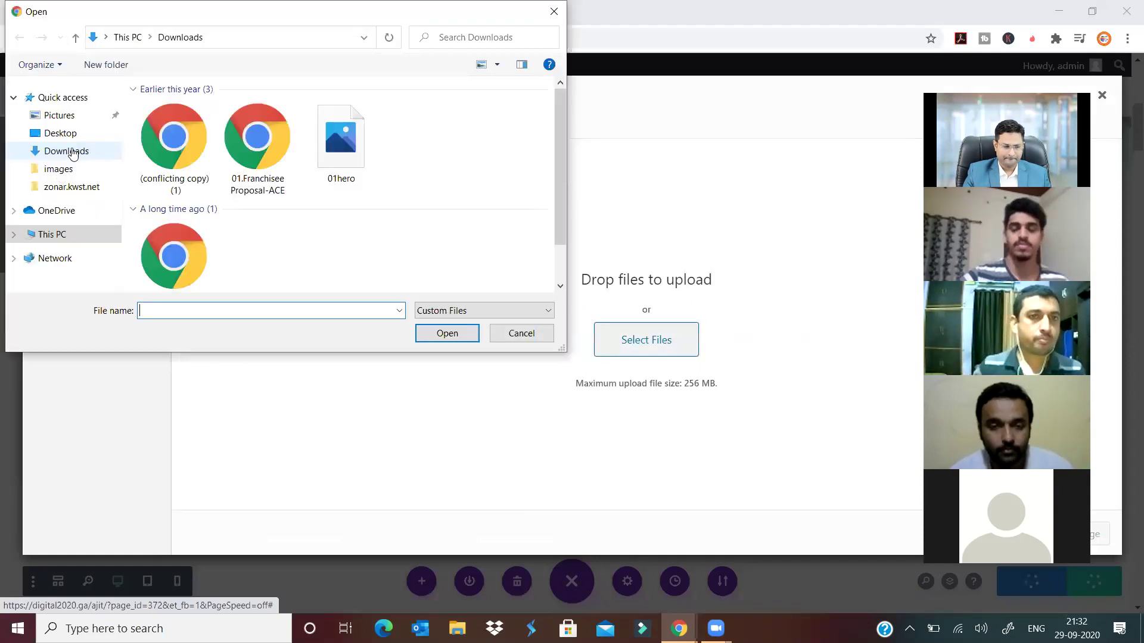
left_click(70, 152)
left_click(71, 152)
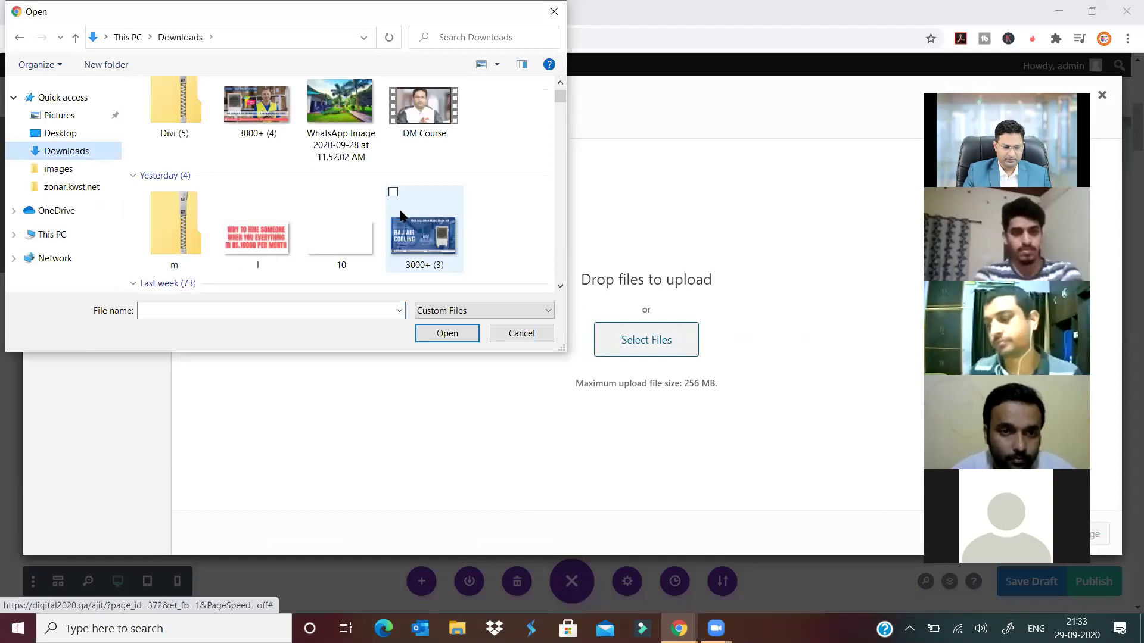
Find the cut-out portrait "trans (1)" in the Downloads folder and upload it to the media library
scroll(400, 215, "down", 2)
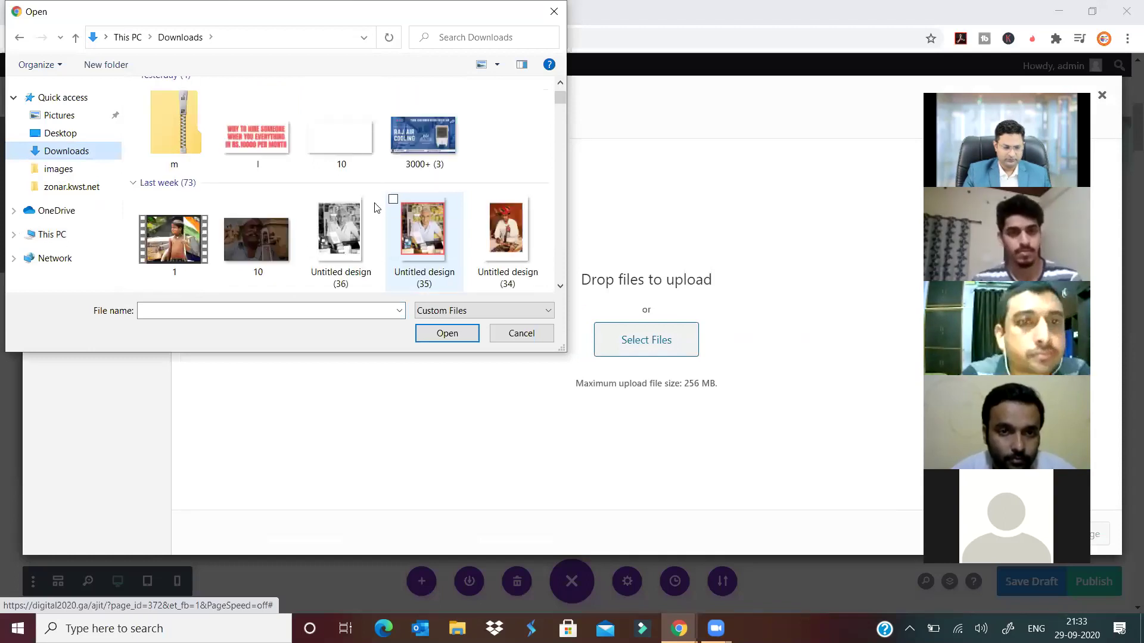
scroll(387, 214, "up", 3)
scroll(395, 223, "down", 1)
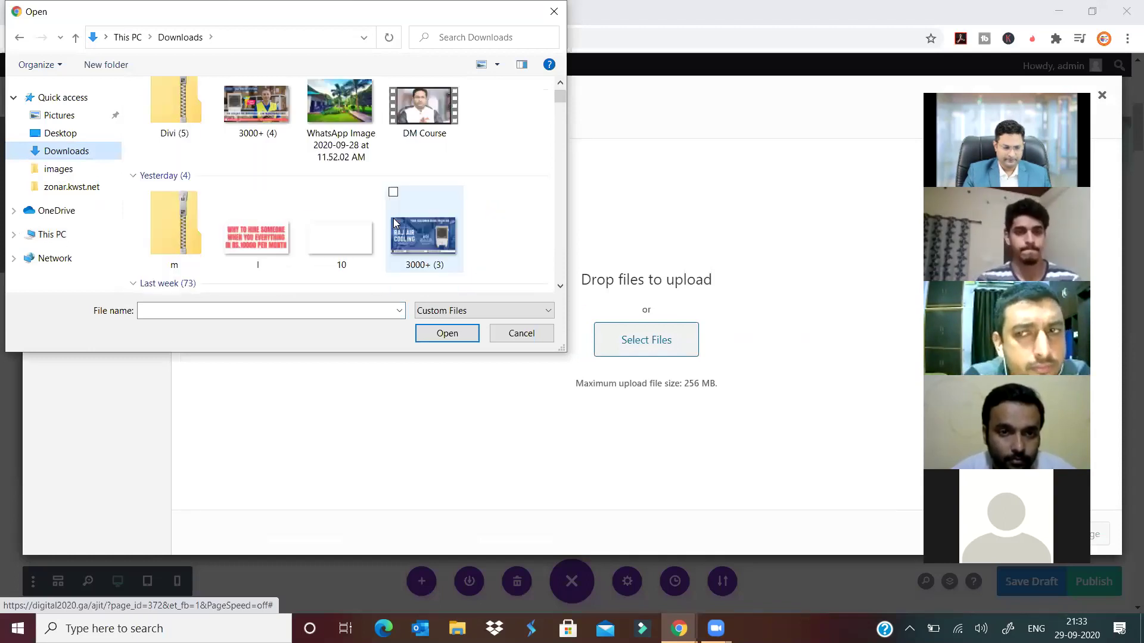
scroll(395, 223, "down", 2)
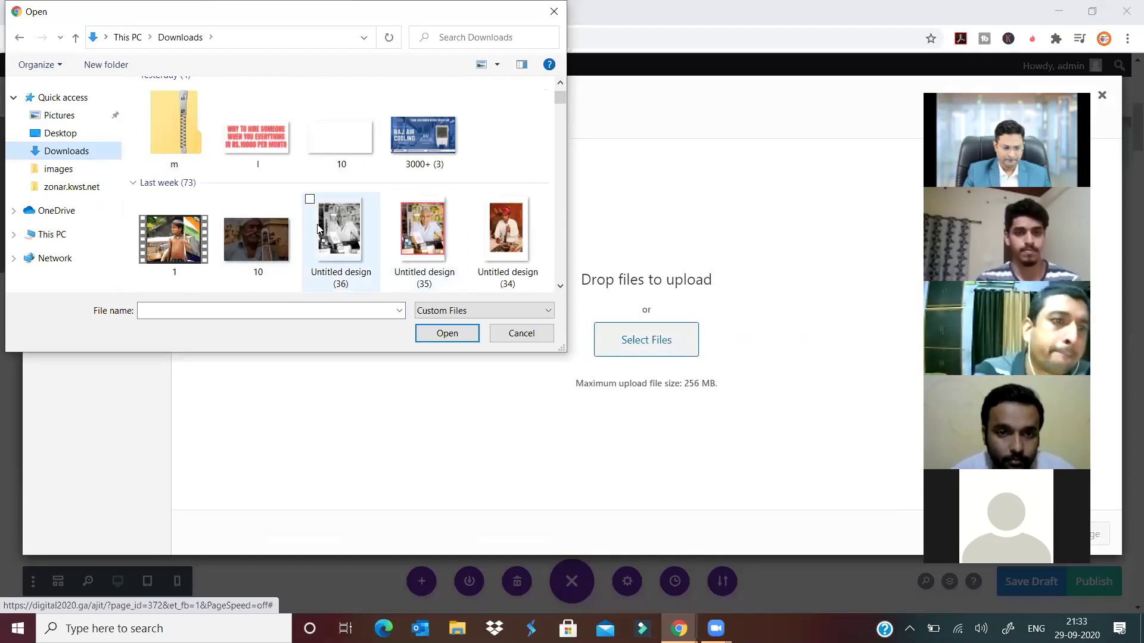
scroll(333, 229, "down", 6)
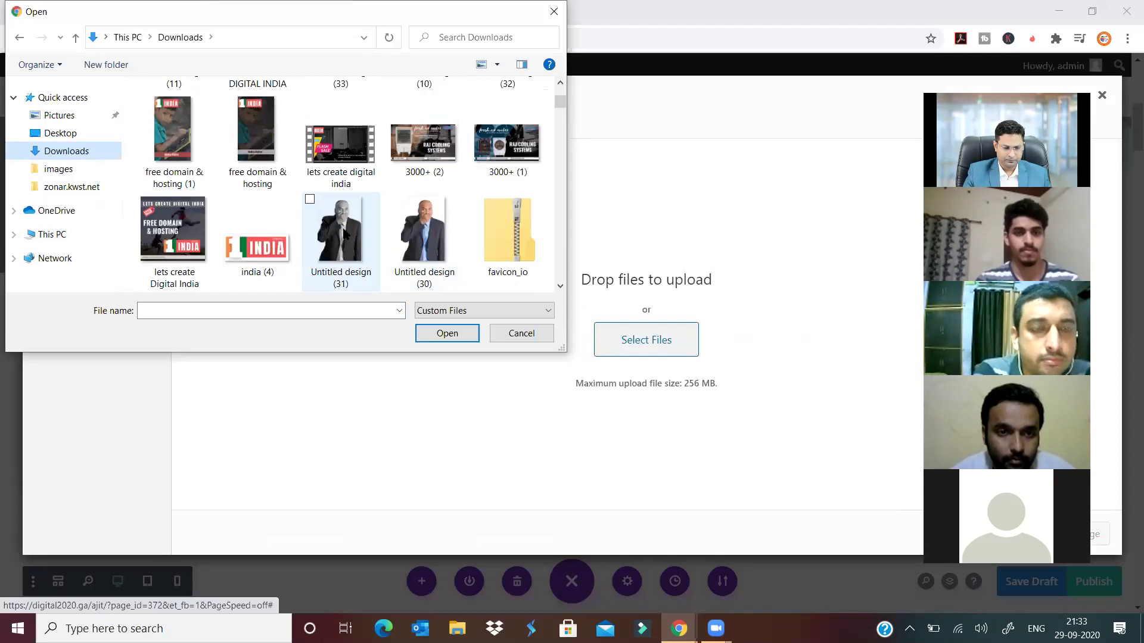
scroll(344, 232, "down", 2)
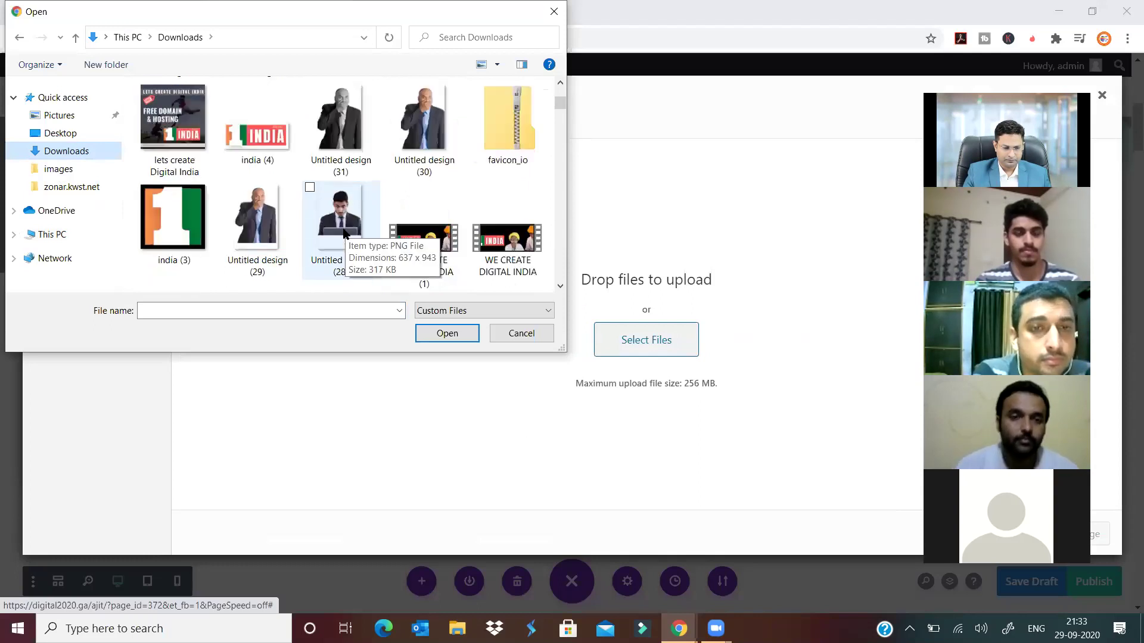
scroll(344, 233, "down", 4)
scroll(344, 232, "up", 2)
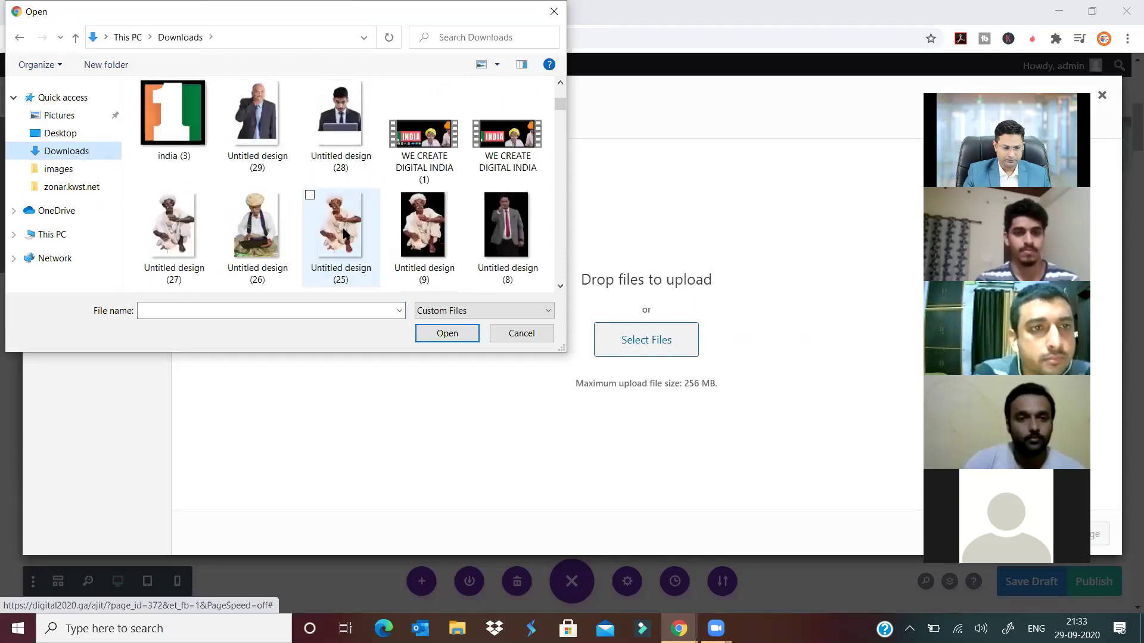
scroll(344, 232, "down", 9)
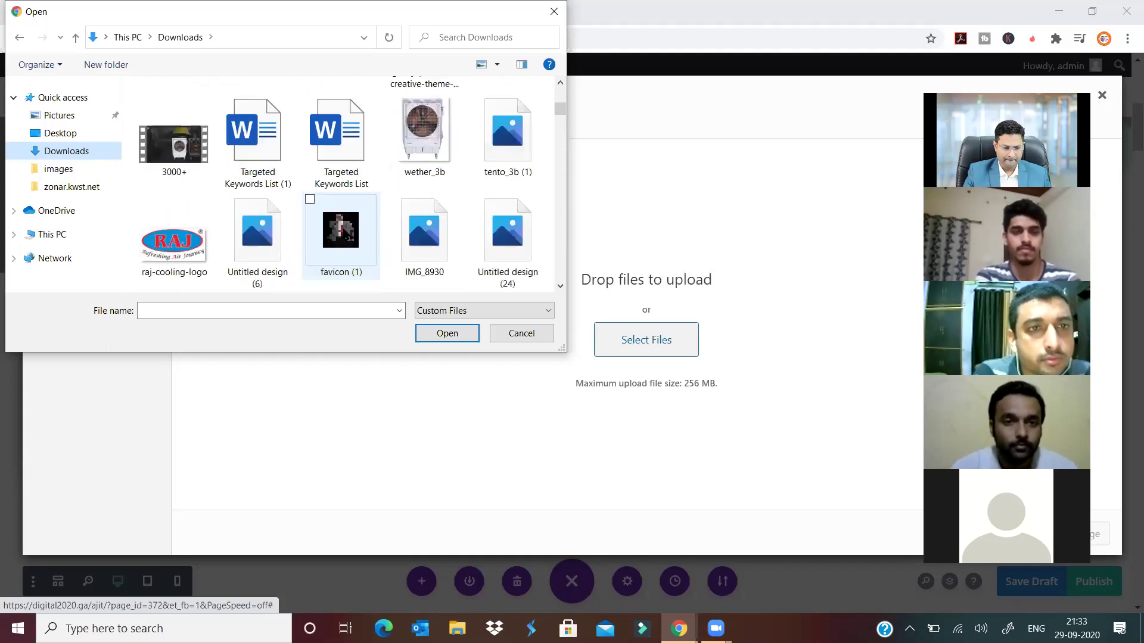
scroll(344, 232, "down", 2)
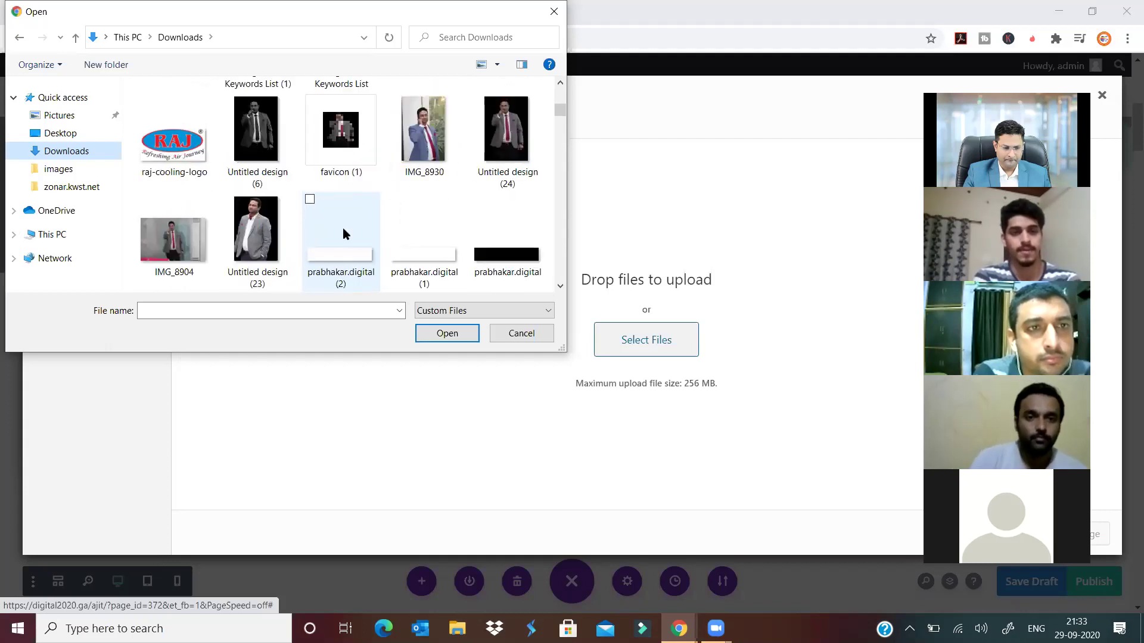
scroll(344, 233, "down", 4)
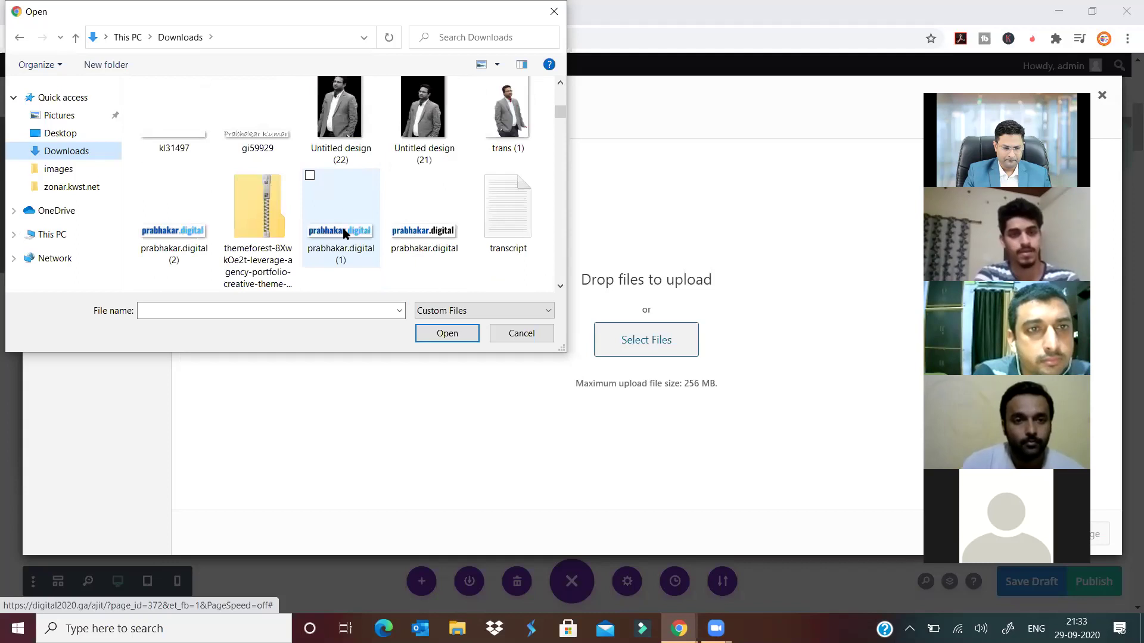
scroll(343, 232, "up", 4)
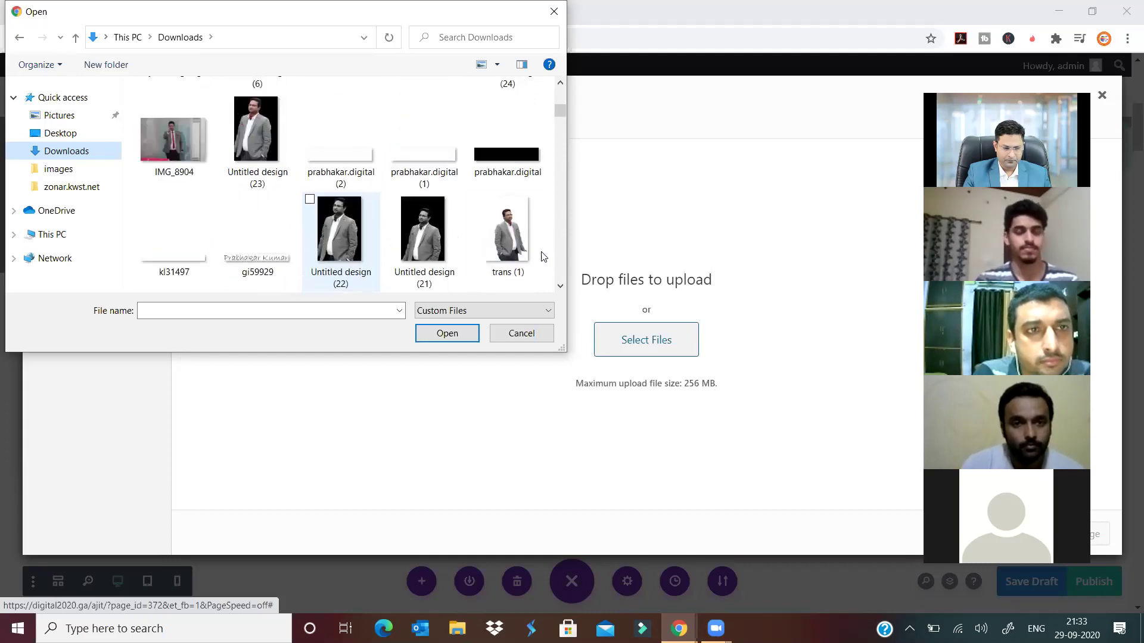
left_click(516, 242)
left_click(453, 338)
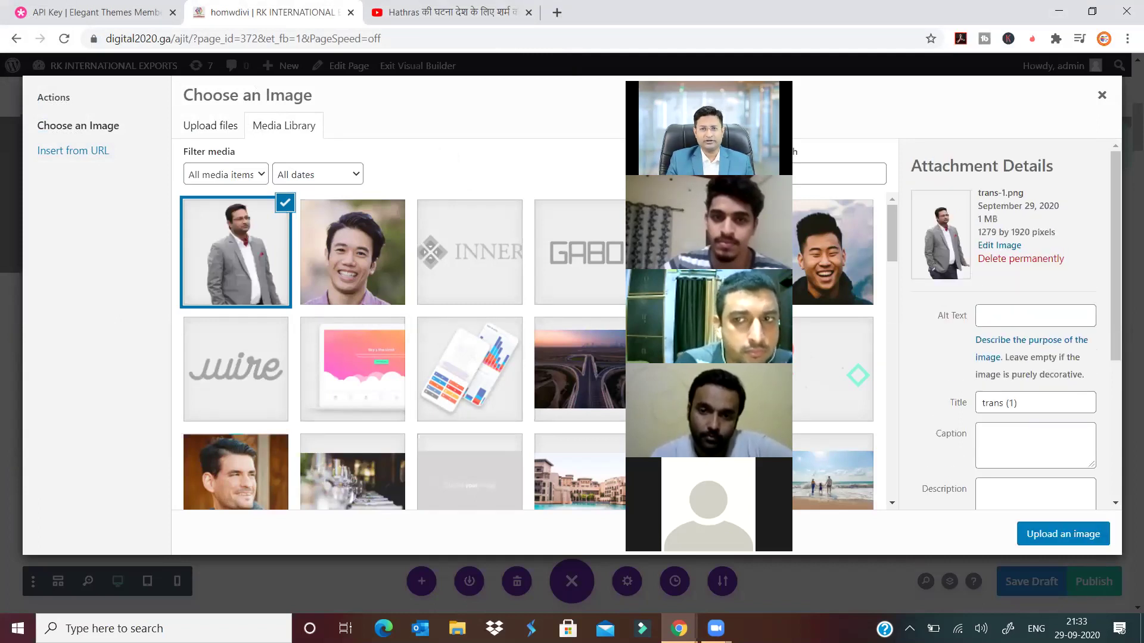
Place the uploaded "trans (1)" portrait in the image module and check its size on the page
left_click(1065, 539)
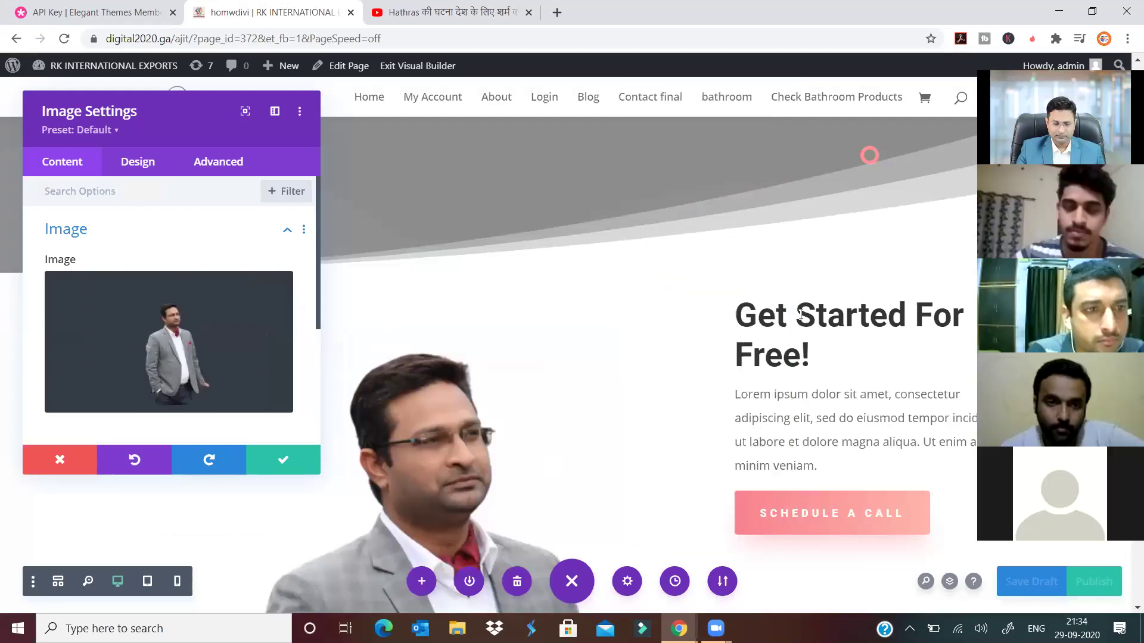
scroll(801, 314, "down", 6)
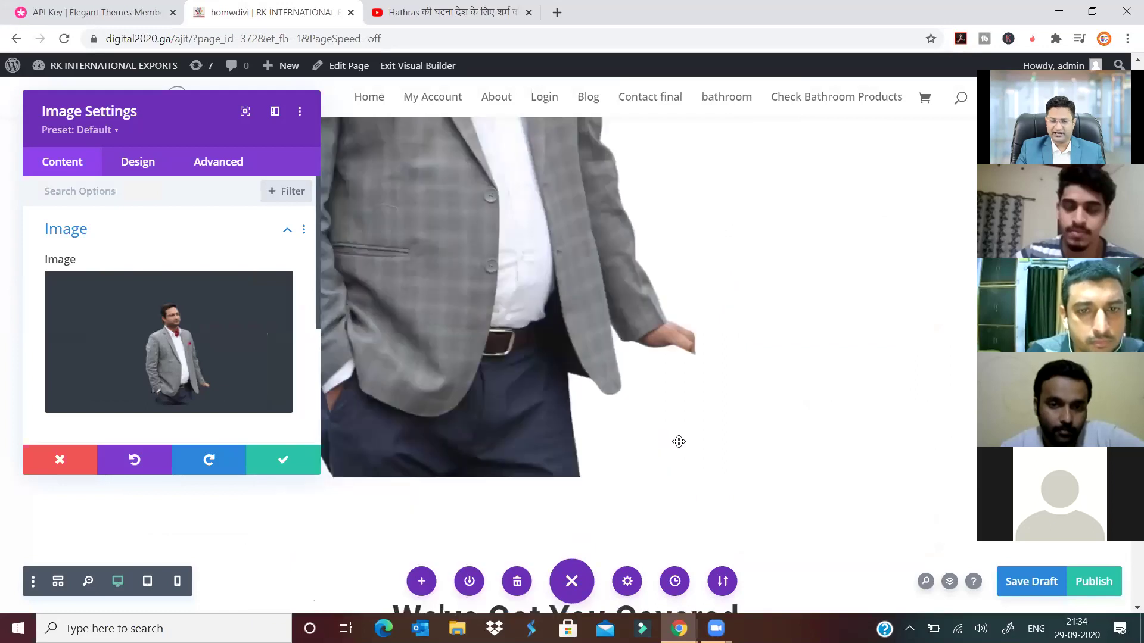
scroll(679, 442, "up", 5)
scroll(677, 440, "up", 5)
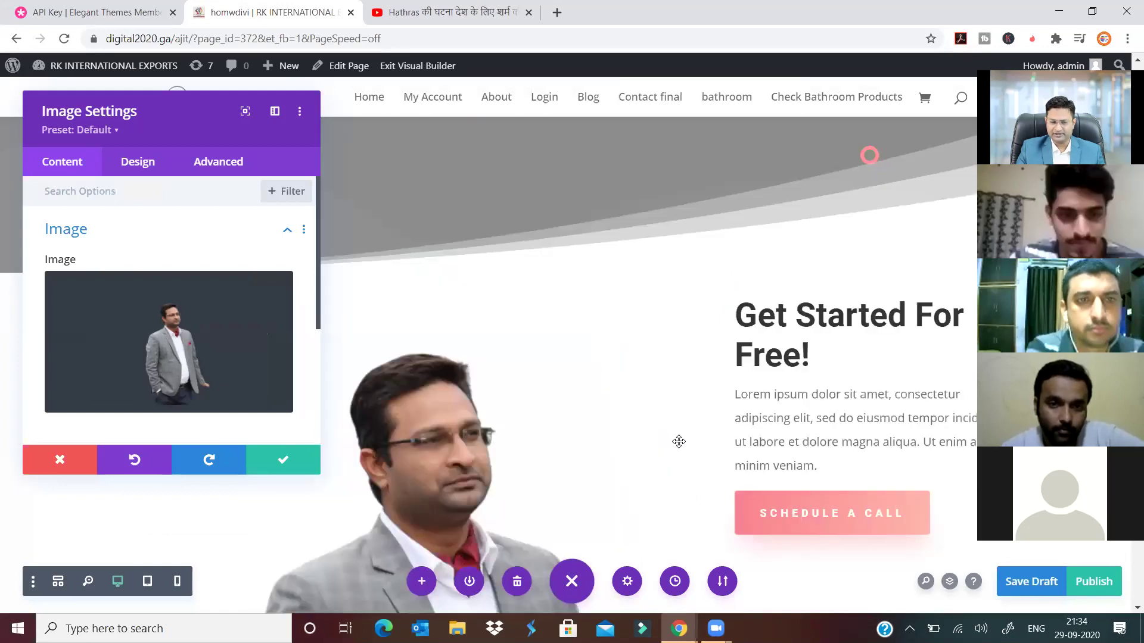
scroll(678, 440, "down", 2)
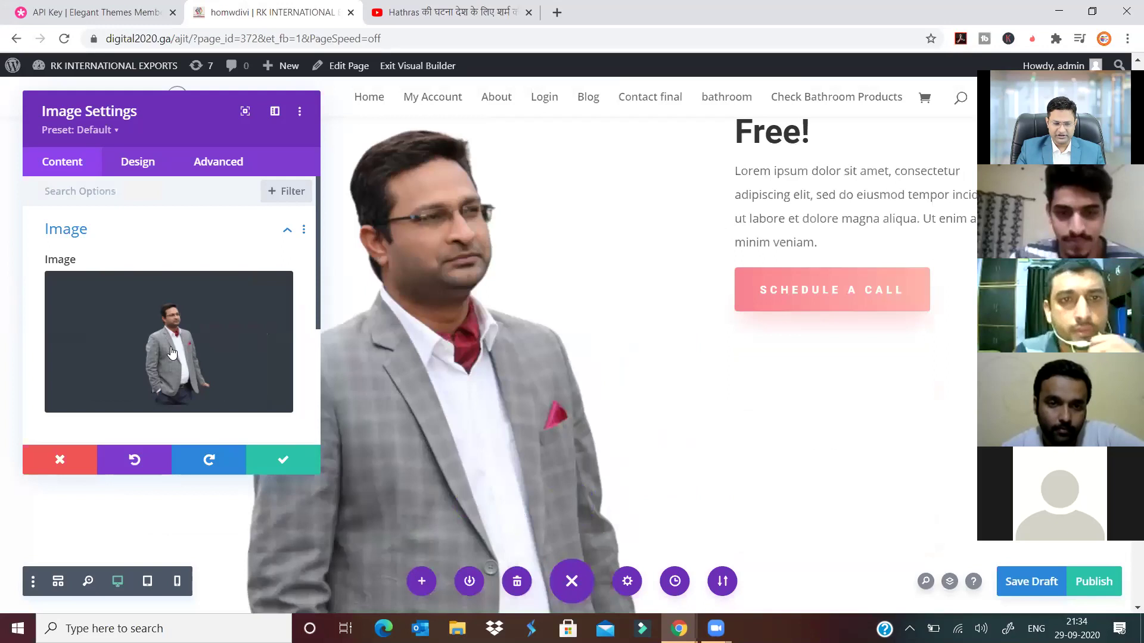
Replace the module's image with the square portrait of the smiling man in a purple shirt from the media library and review it
left_click(184, 349)
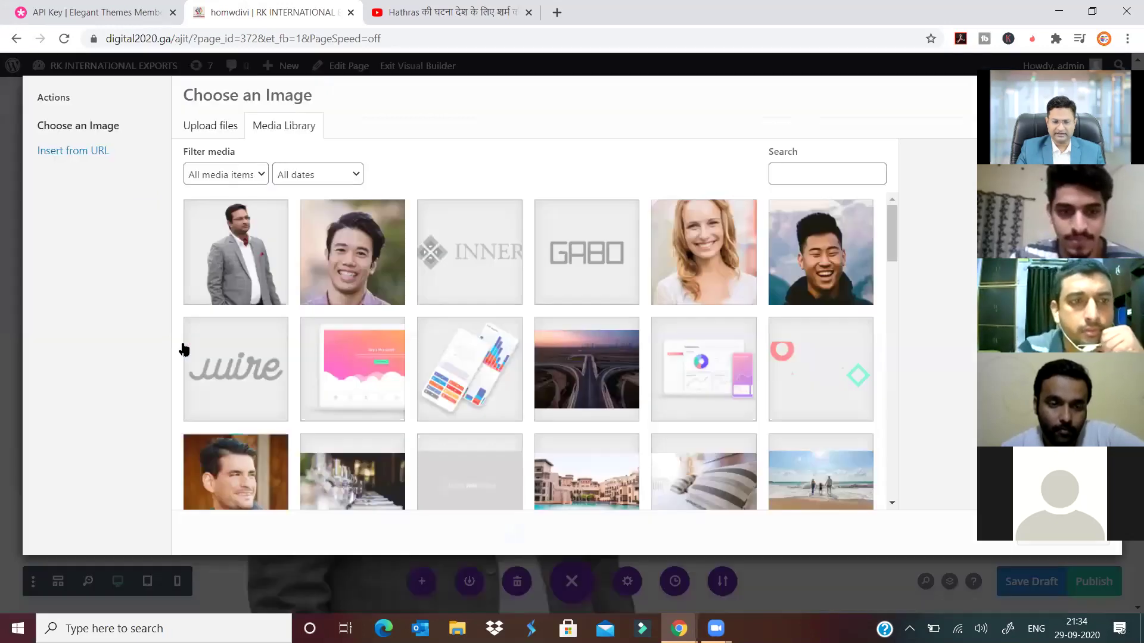
scroll(593, 372, "down", 1)
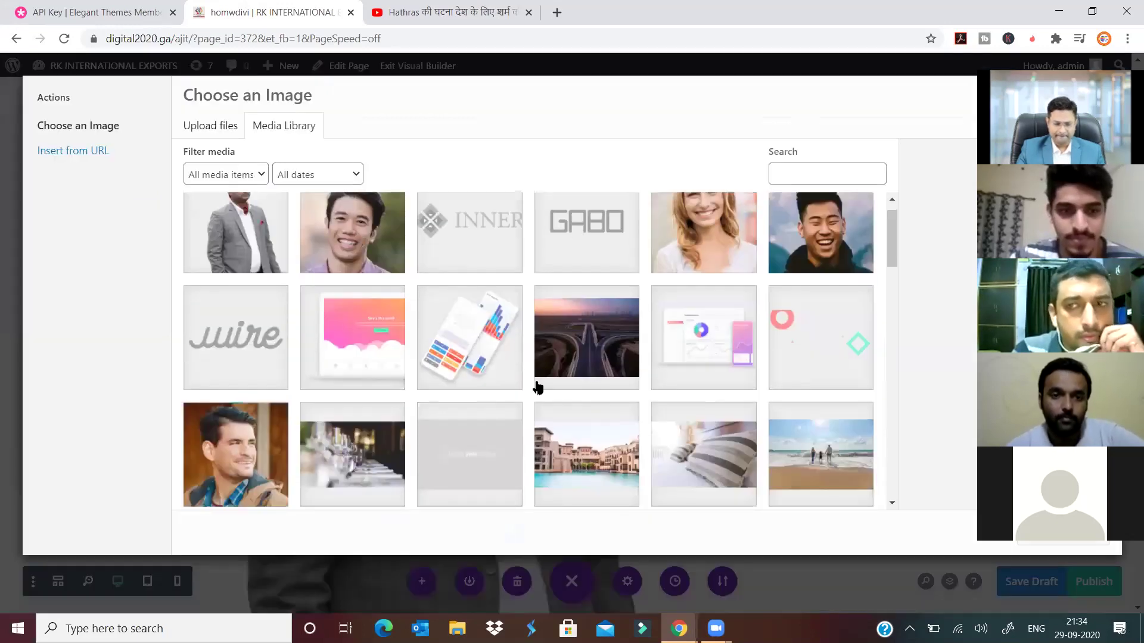
scroll(676, 324, "down", 1)
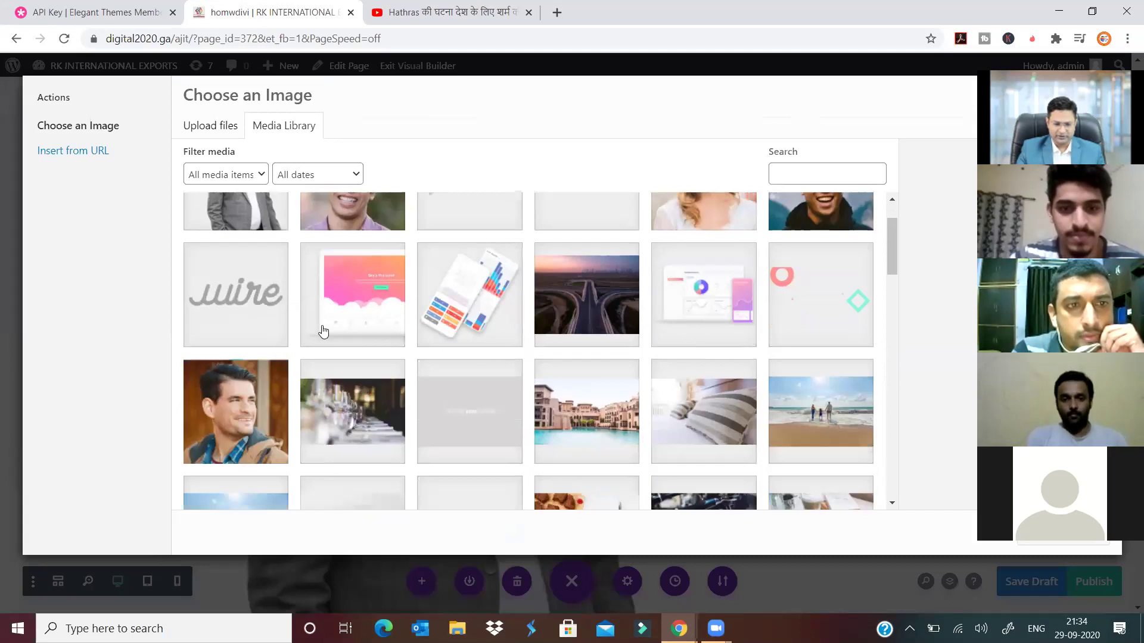
scroll(322, 332, "up", 2)
left_click(345, 271)
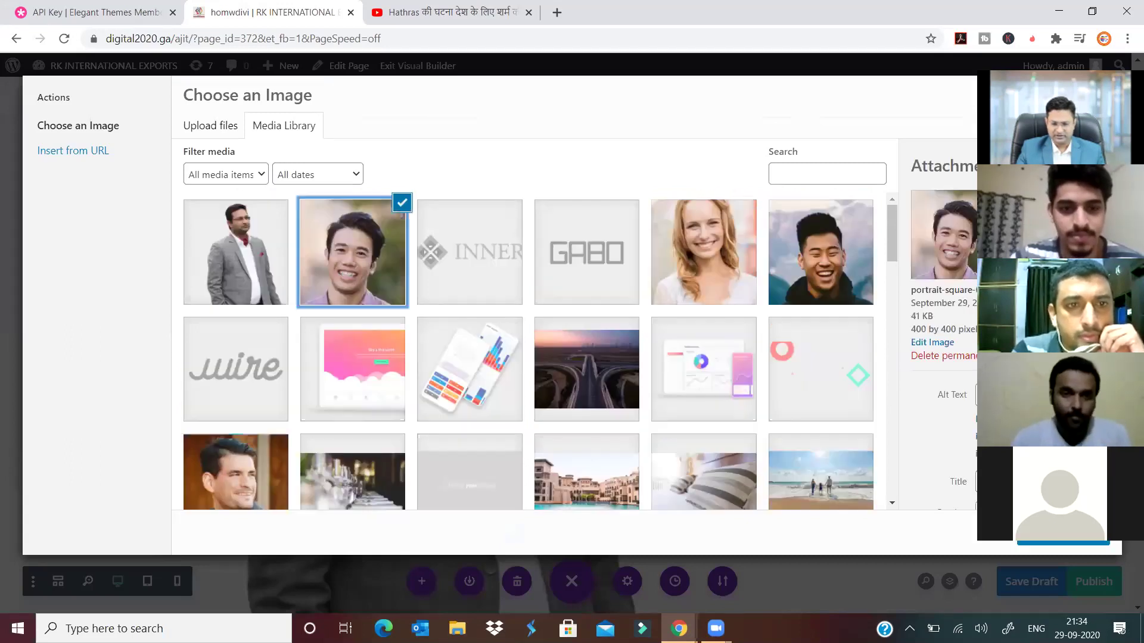
left_click(1030, 532)
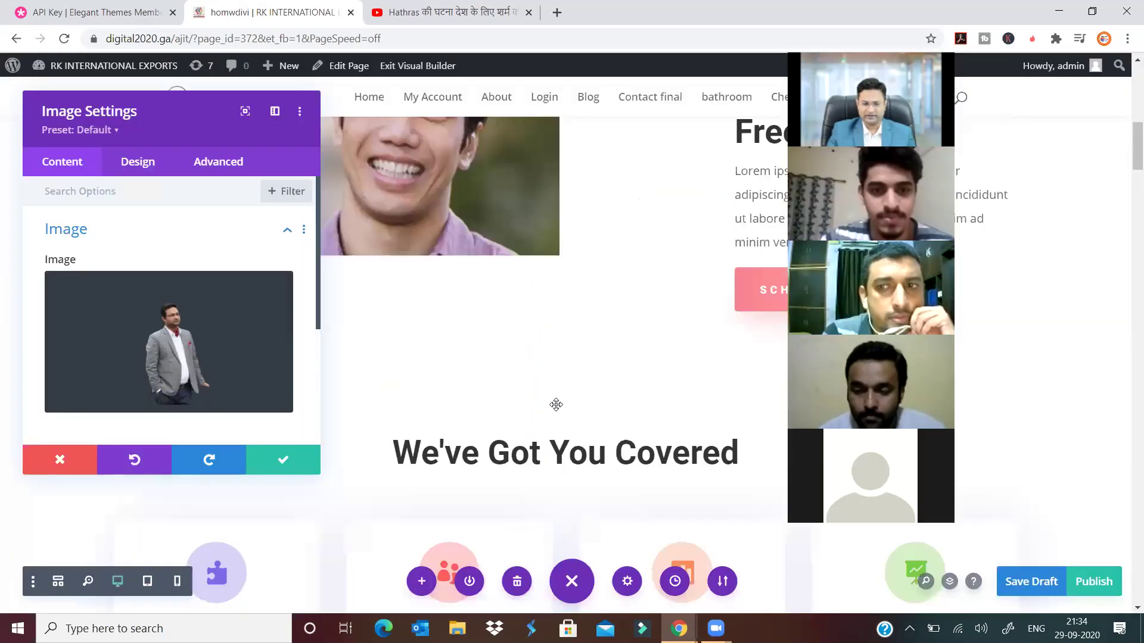
scroll(590, 408, "up", 2)
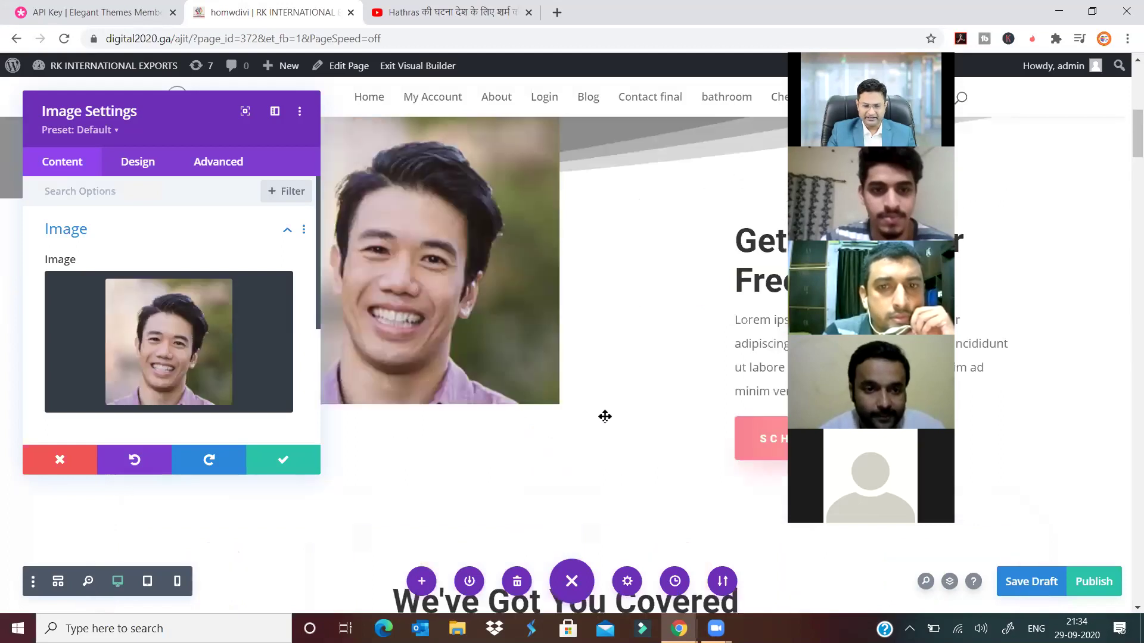
scroll(585, 452, "up", 2)
scroll(248, 234, "down", 3)
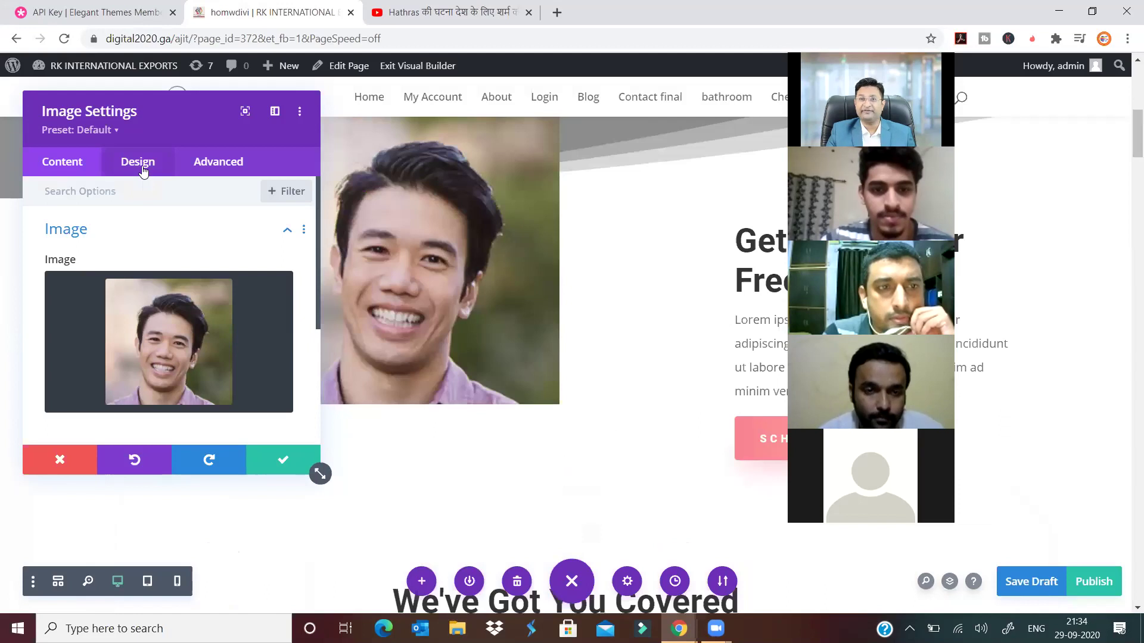
Try different box shadow presets on the portrait image and settle on the one that casts a shadow only beneath it
left_click(143, 171)
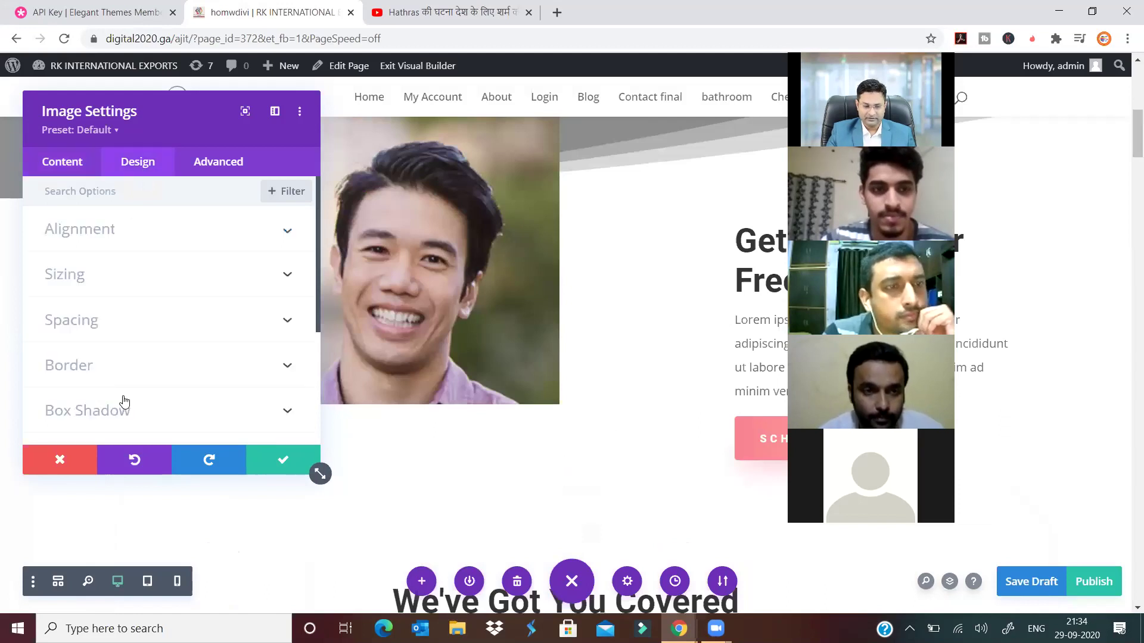
scroll(143, 274, "down", 3)
left_click(147, 262)
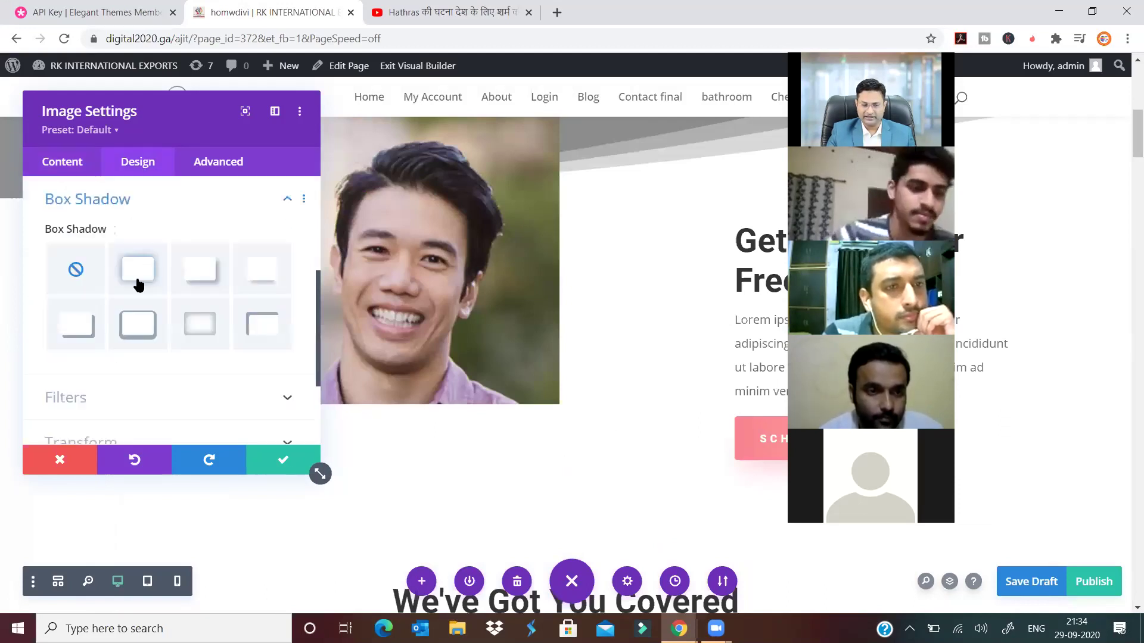
left_click(177, 275)
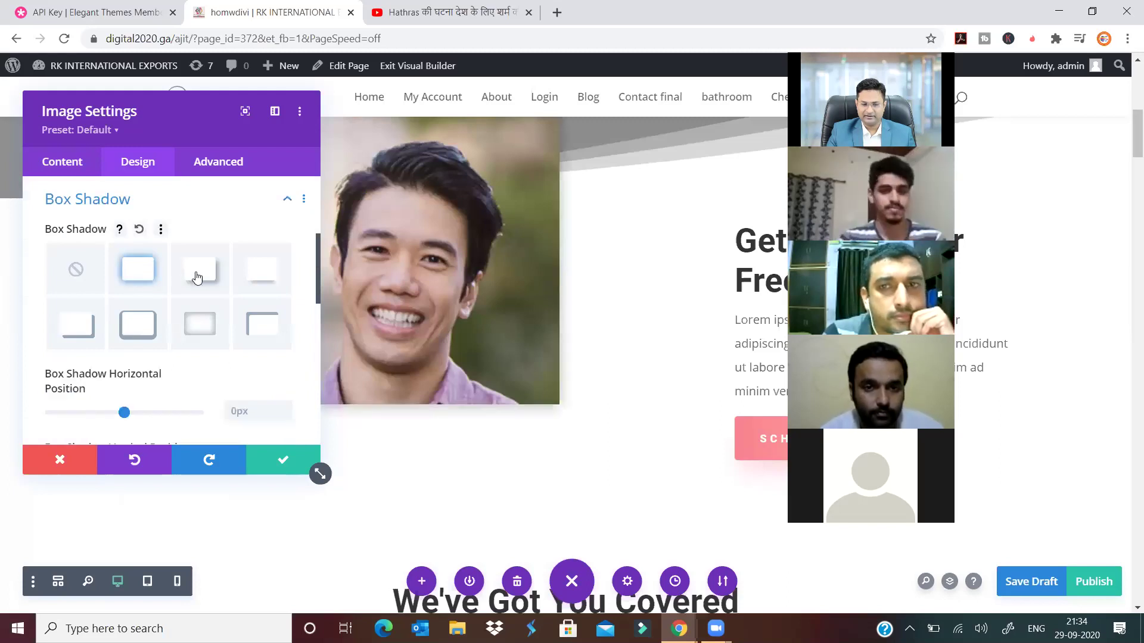
left_click(266, 283)
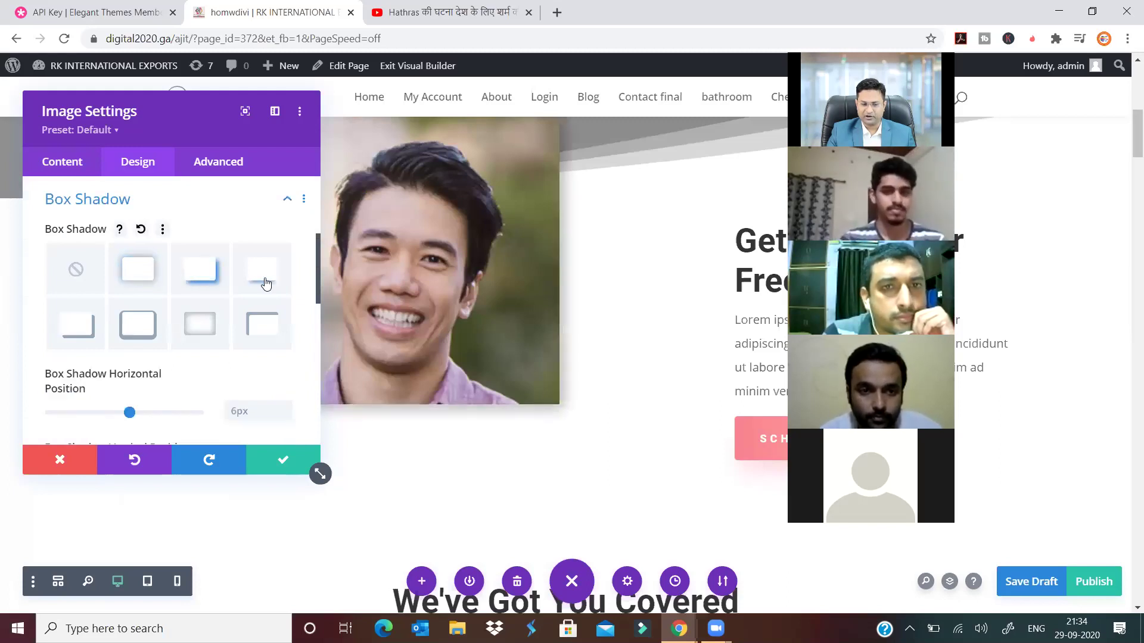
left_click(251, 283)
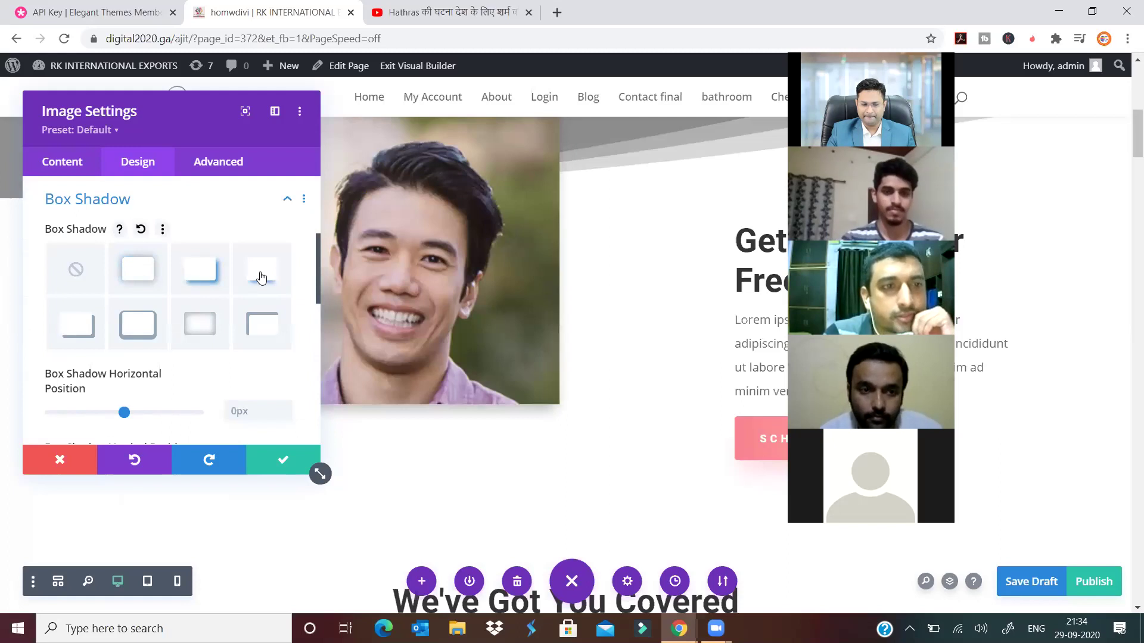
left_click(261, 277)
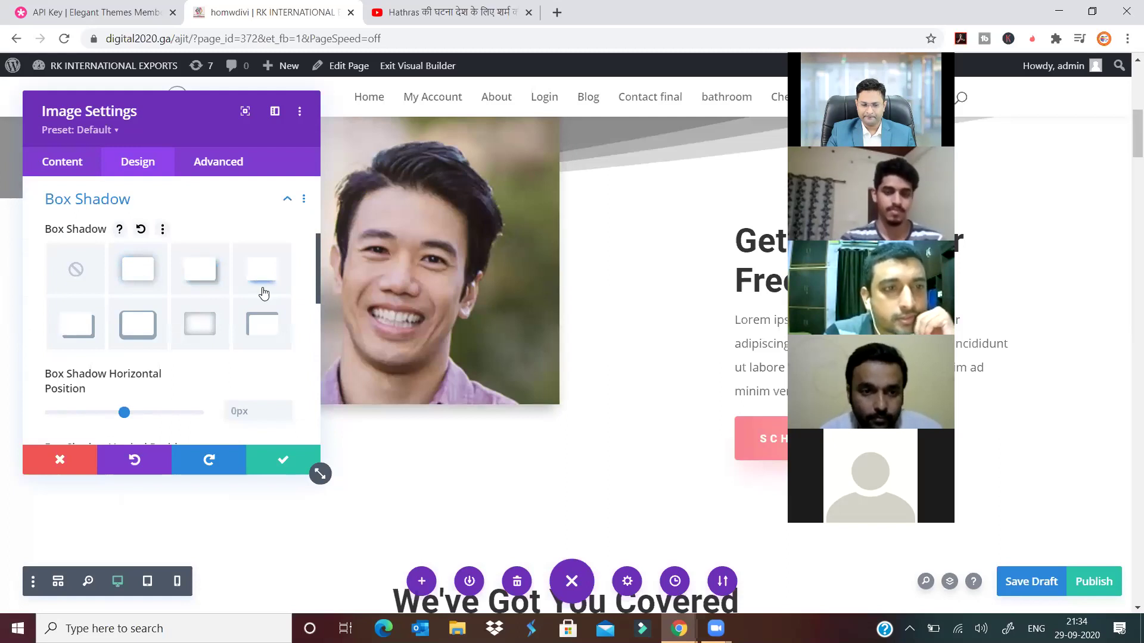
left_click(284, 463)
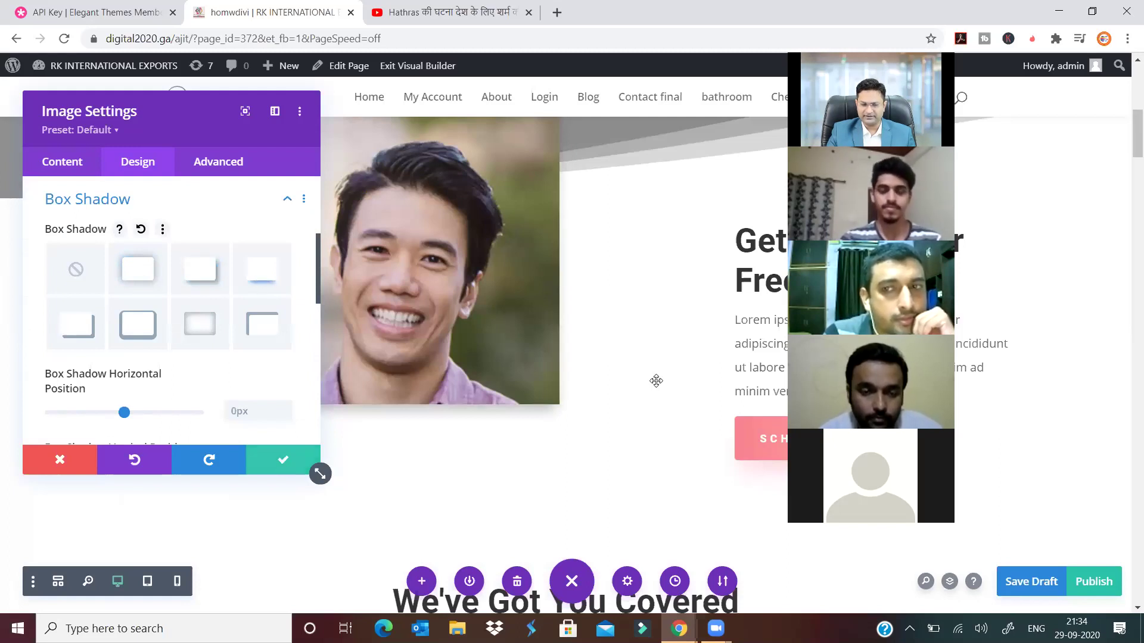
Roll the page back through earlier editing history states to the Edited Section state from 9:31:24 PM
scroll(398, 281, "up", 3)
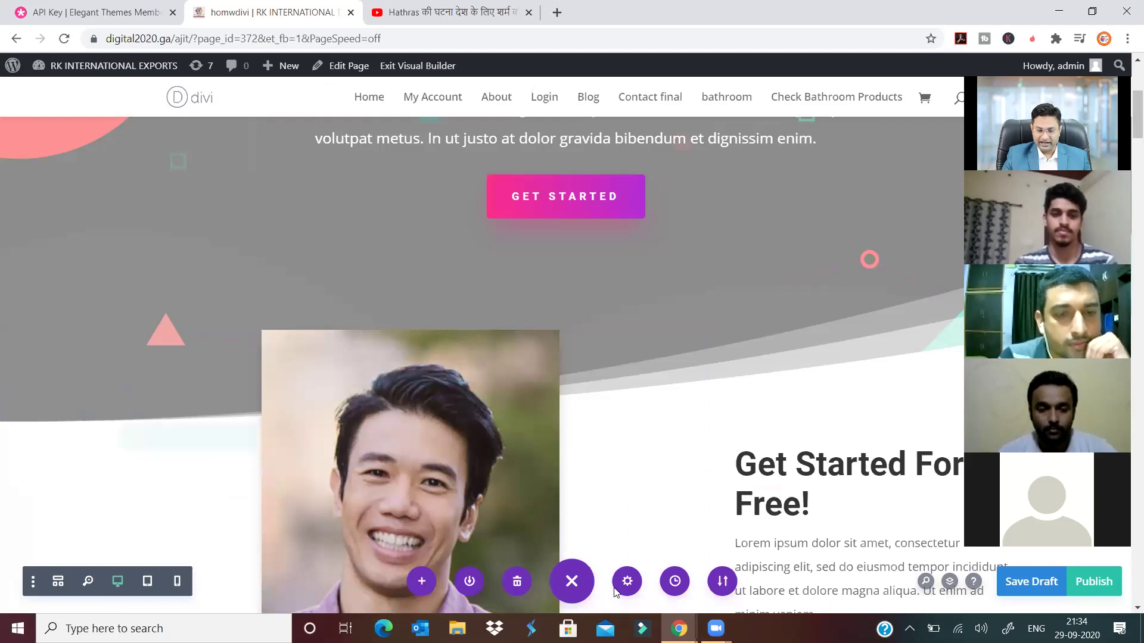
left_click(675, 583)
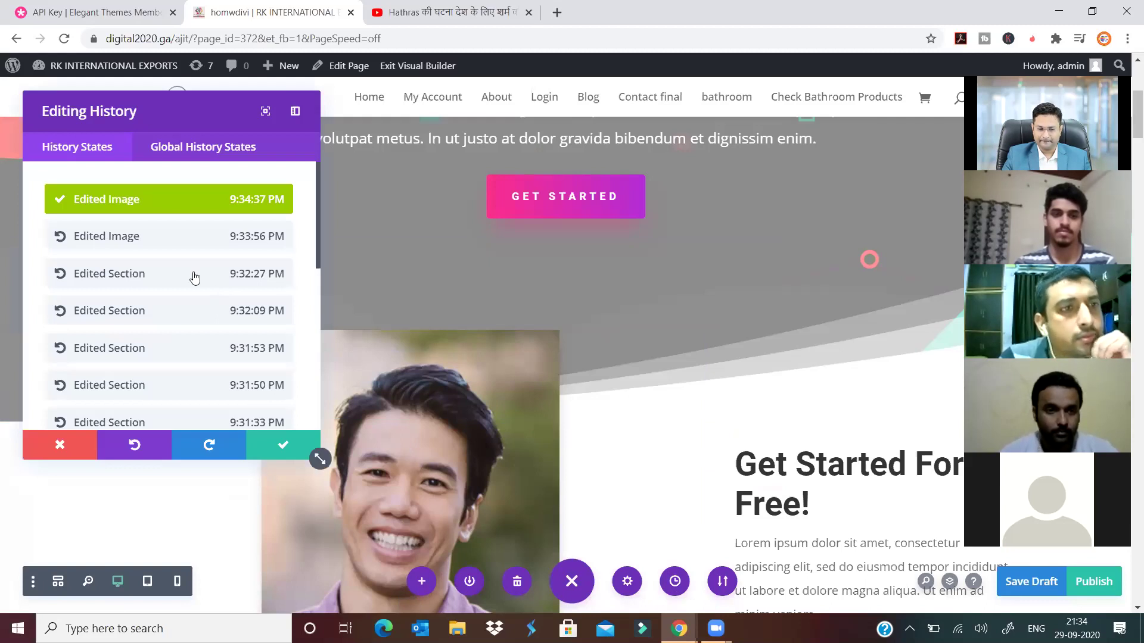
left_click(195, 275)
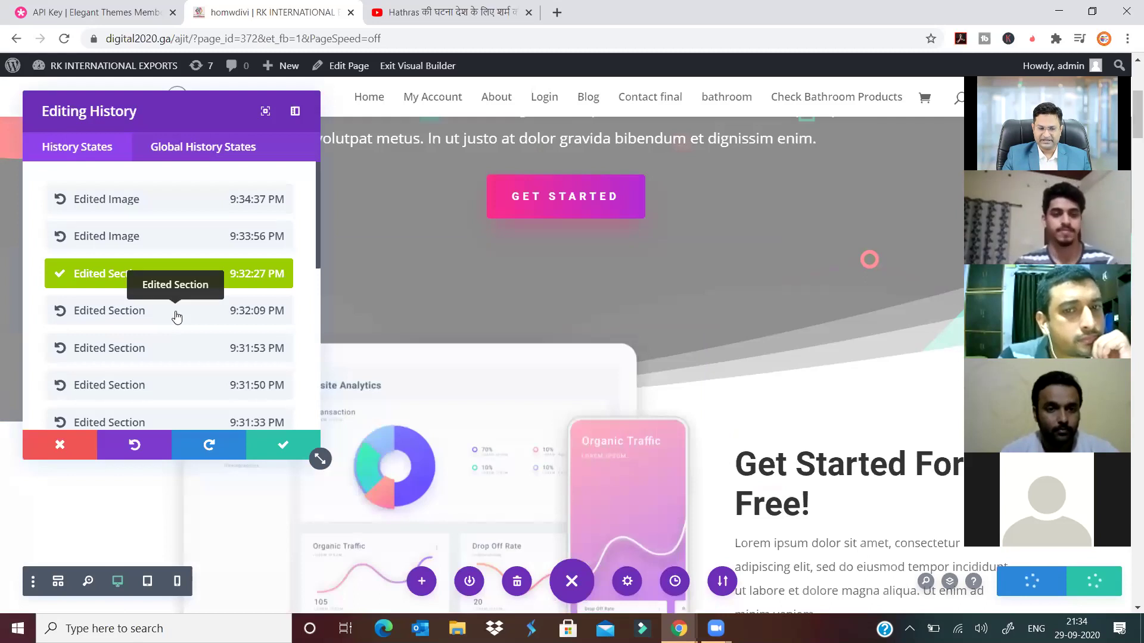
left_click(177, 316)
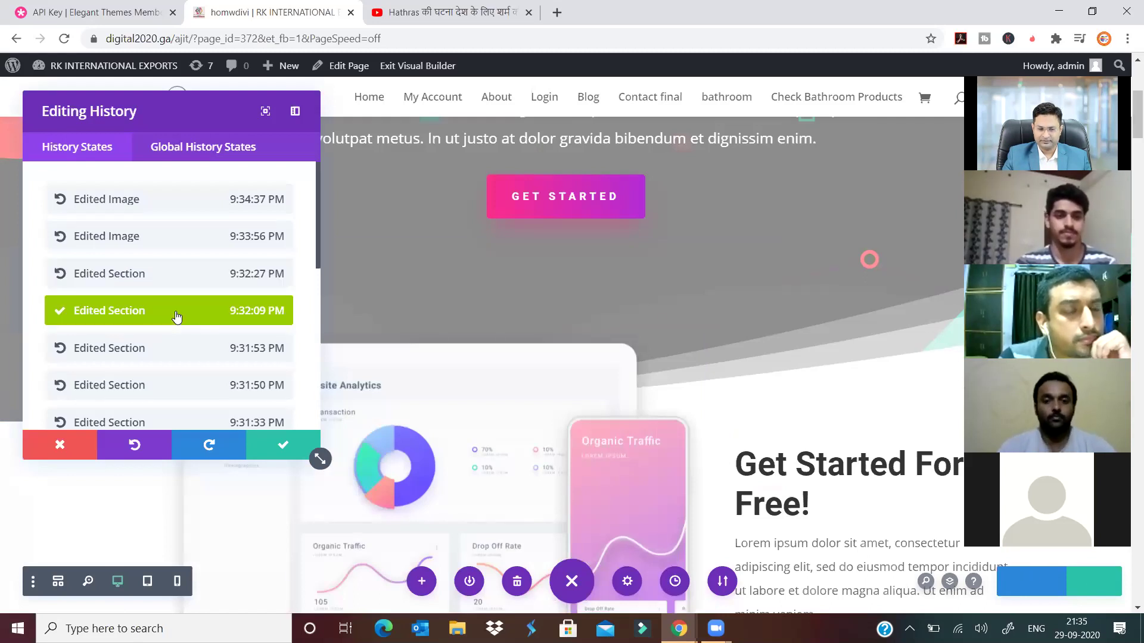
left_click(180, 358)
scroll(170, 325, "down", 2)
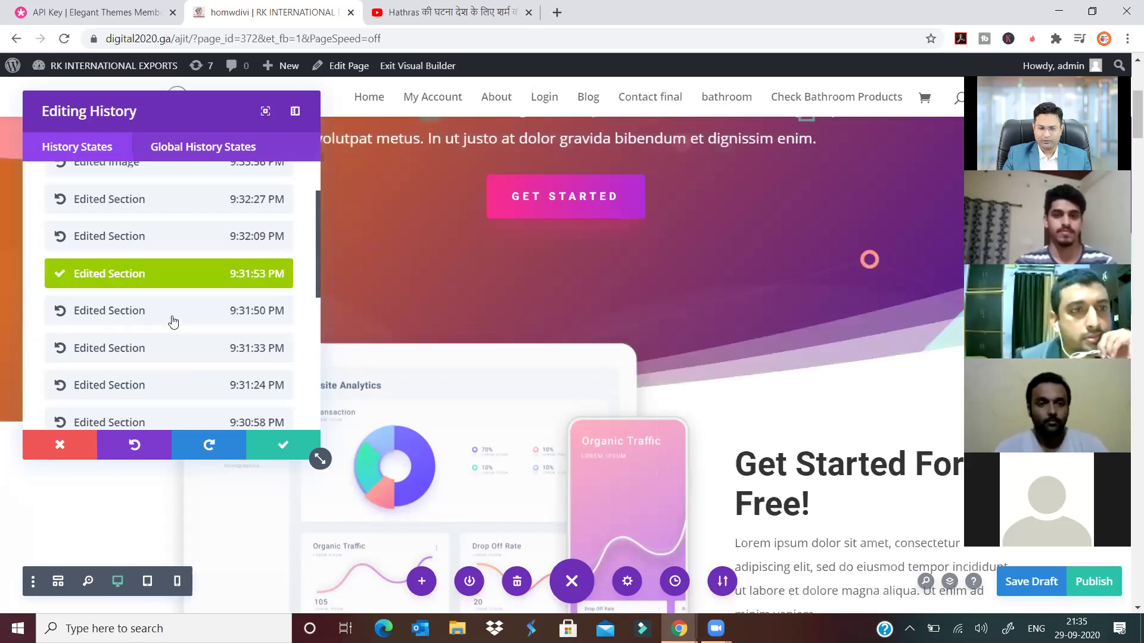
left_click(173, 322)
left_click(165, 373)
left_click(162, 385)
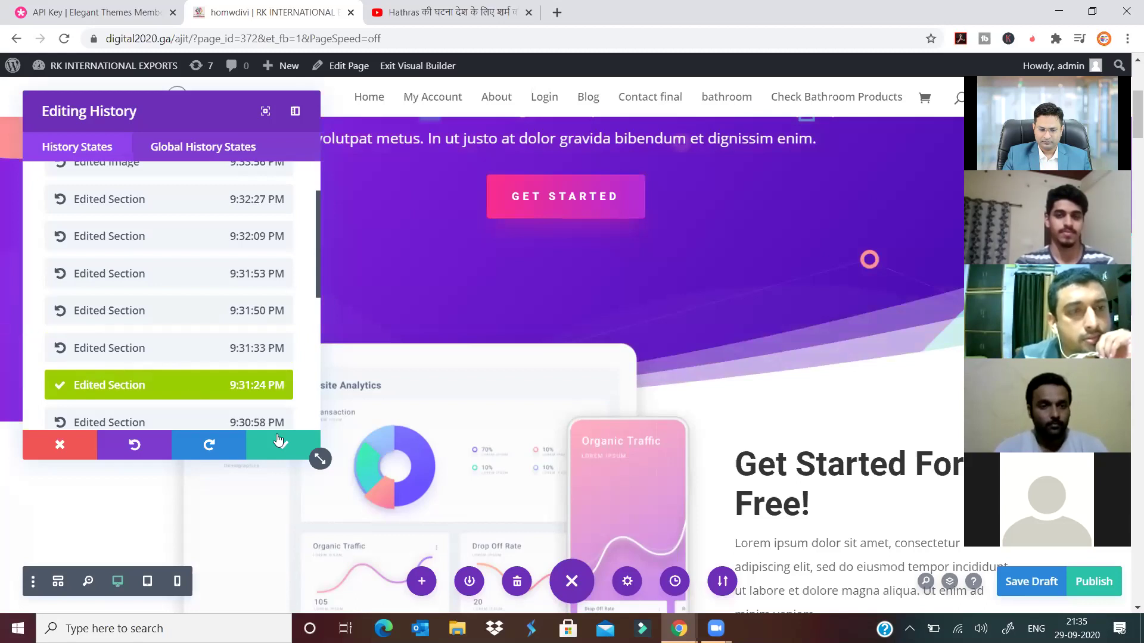
key("Escape")
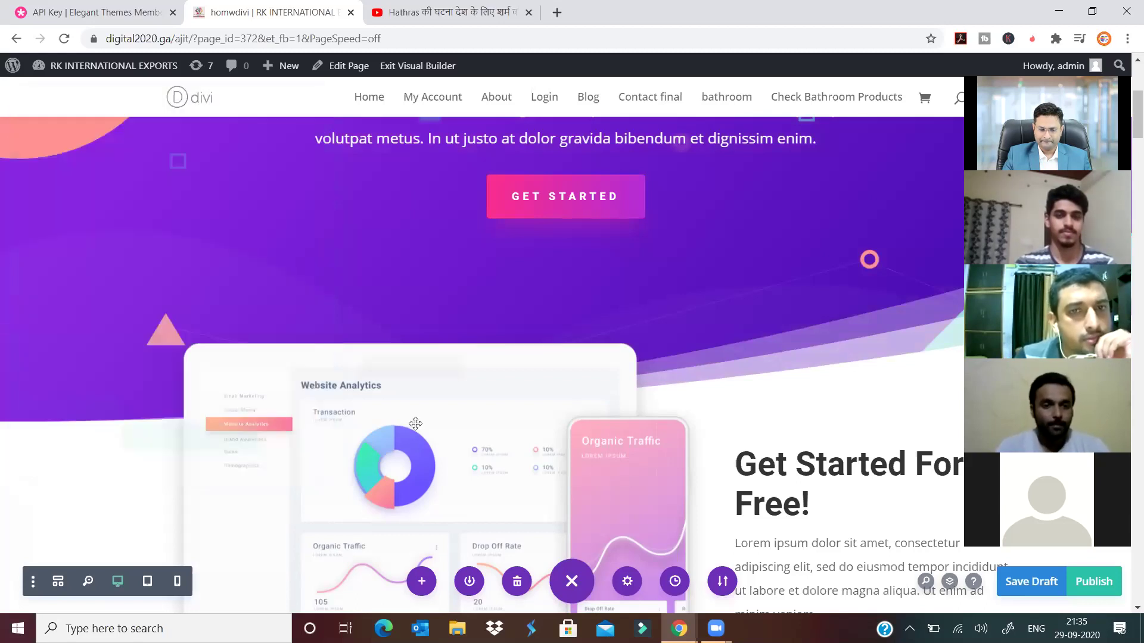
Insert a regular section with a row of two equal columns above the "We've Got You Covered" heading
scroll(772, 383, "down", 6)
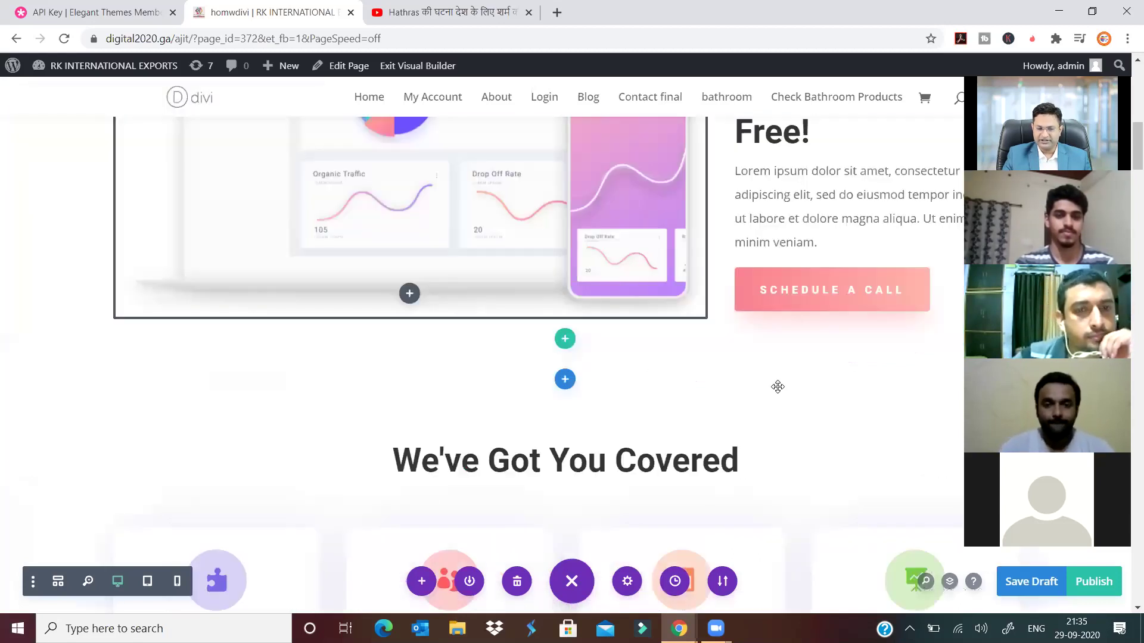
scroll(606, 391, "up", 10)
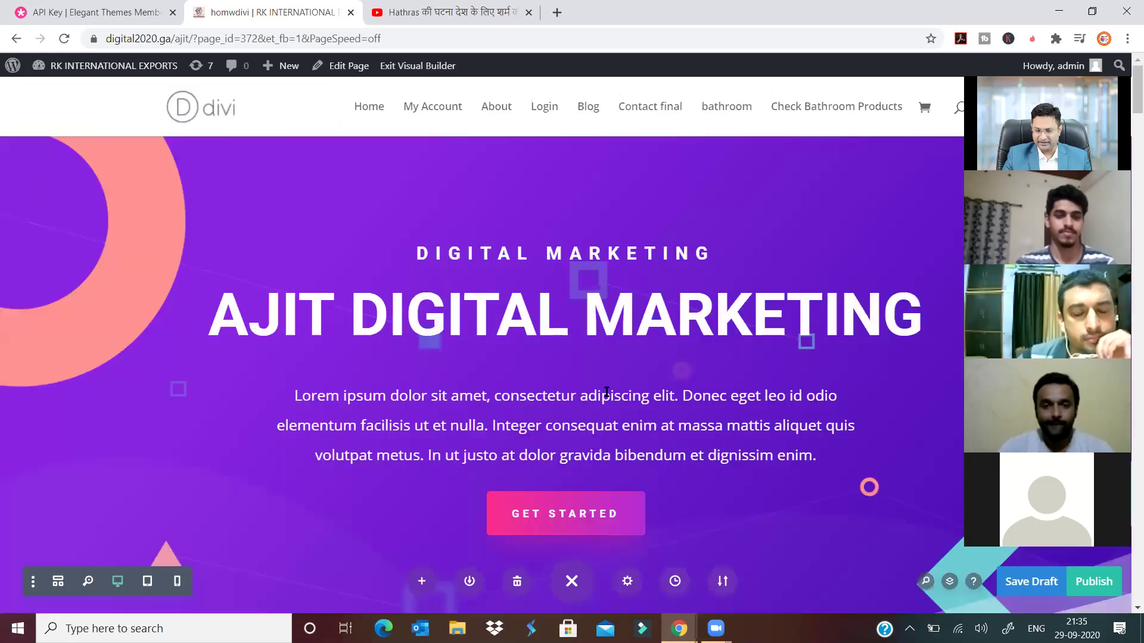
scroll(604, 392, "down", 4)
scroll(604, 392, "down", 9)
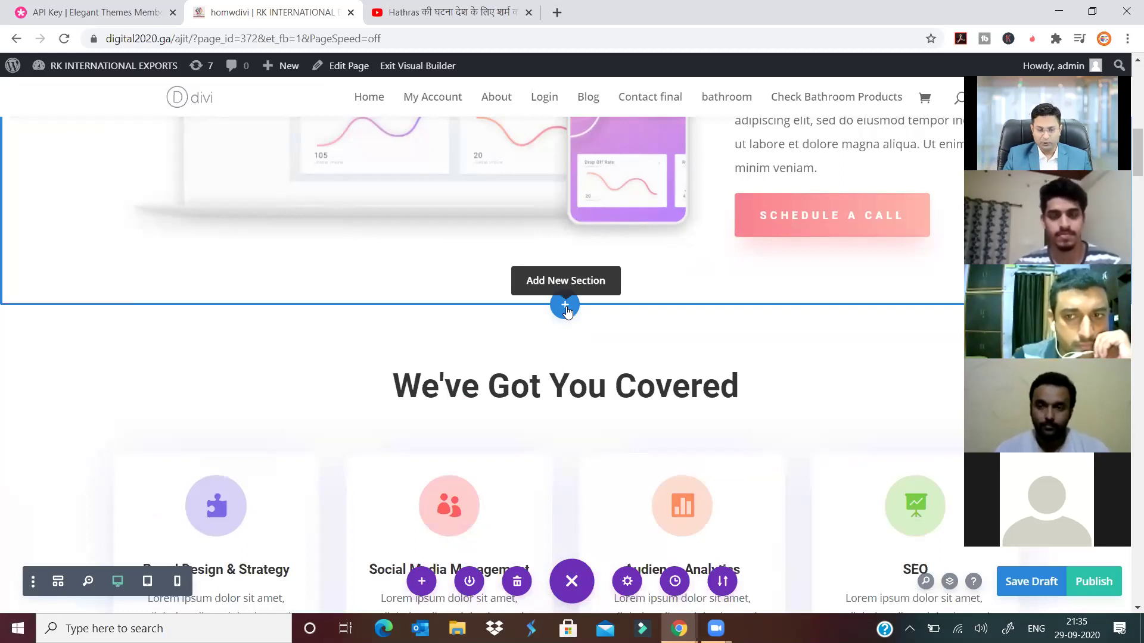
left_click(565, 305)
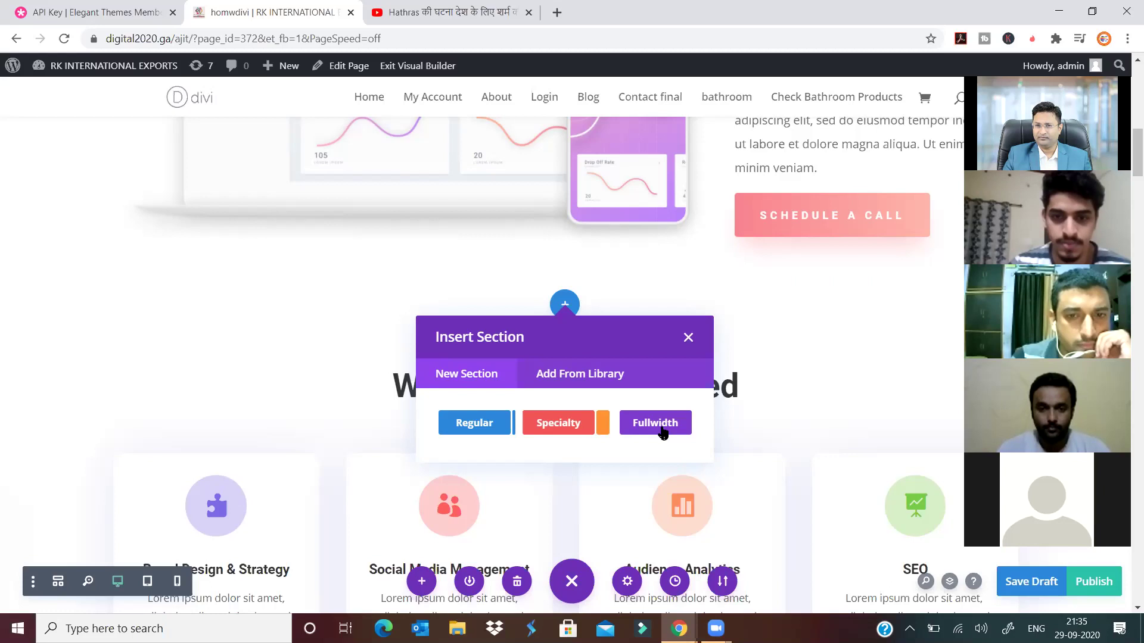
left_click(473, 424)
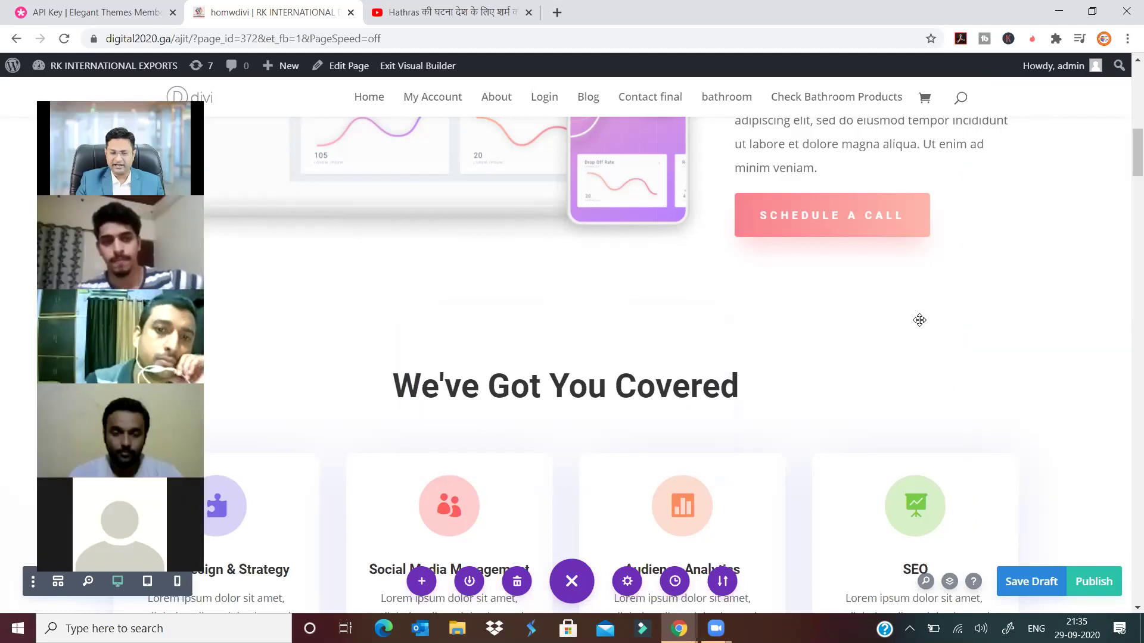
left_click(487, 273)
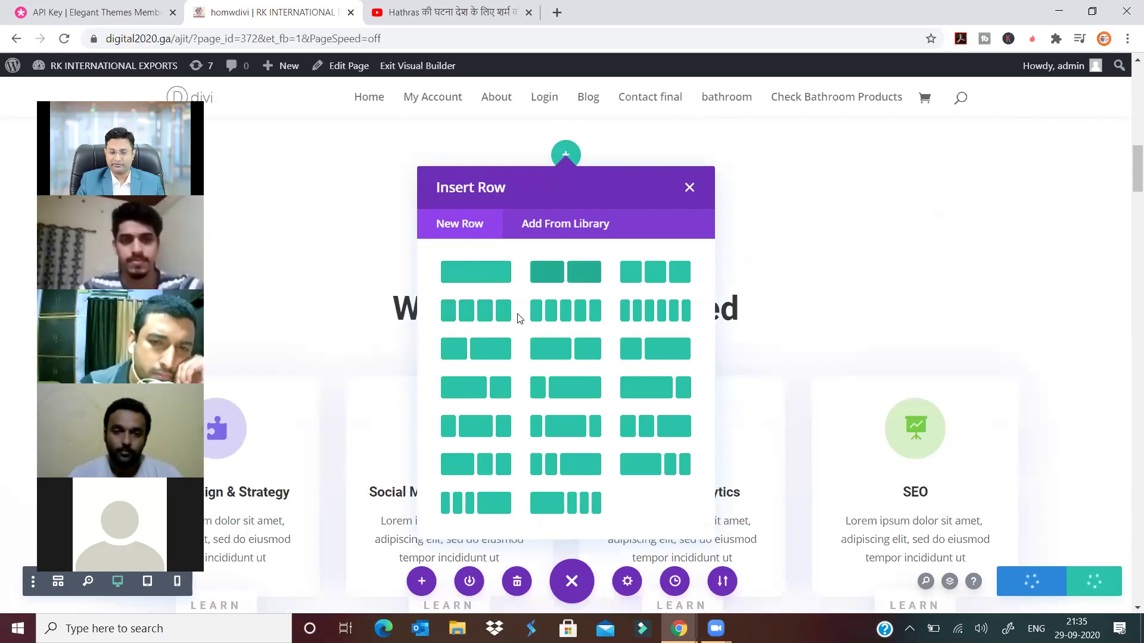
left_click(565, 274)
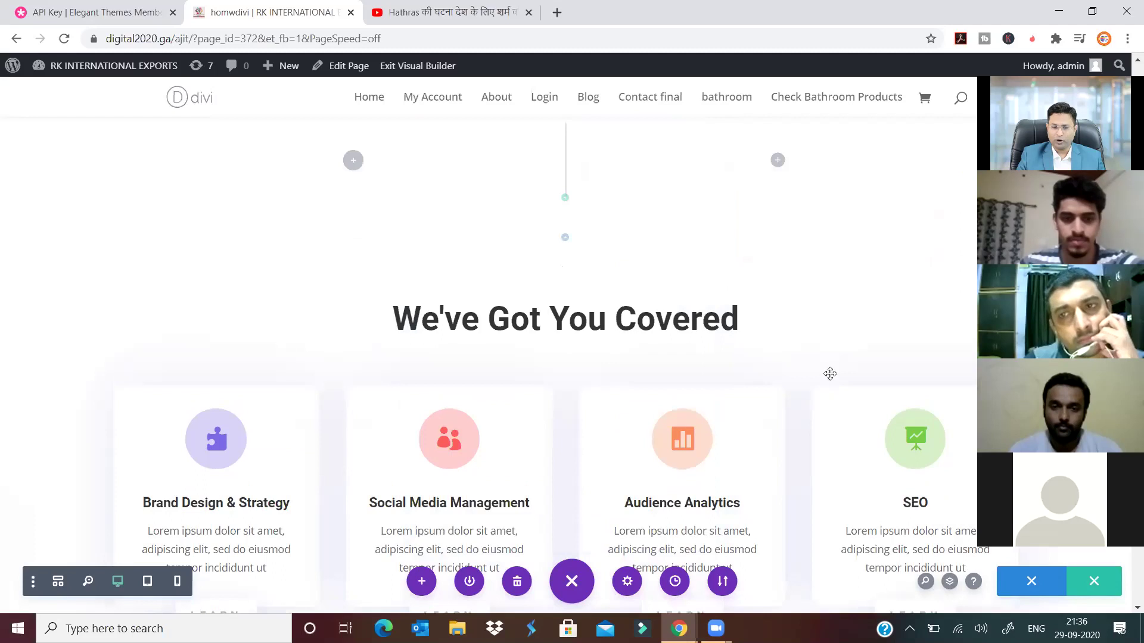
Add a Bar Counters module to the new row's first column, look through its bar settings, and delete the module
scroll(664, 401, "up", 3)
left_click(353, 309)
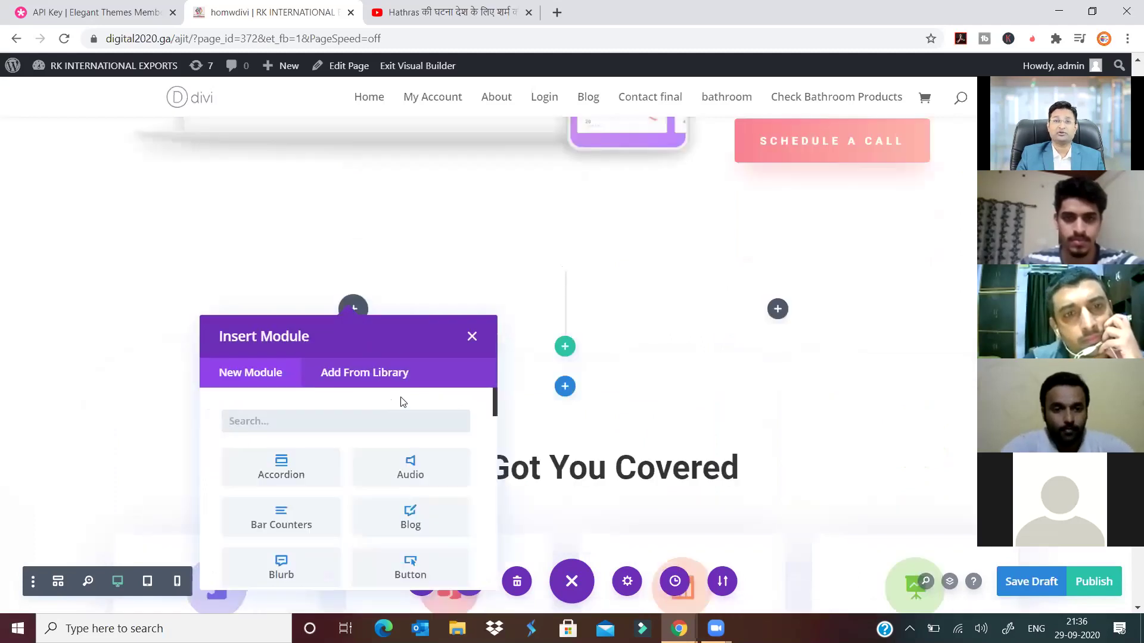
scroll(405, 401, "down", 1)
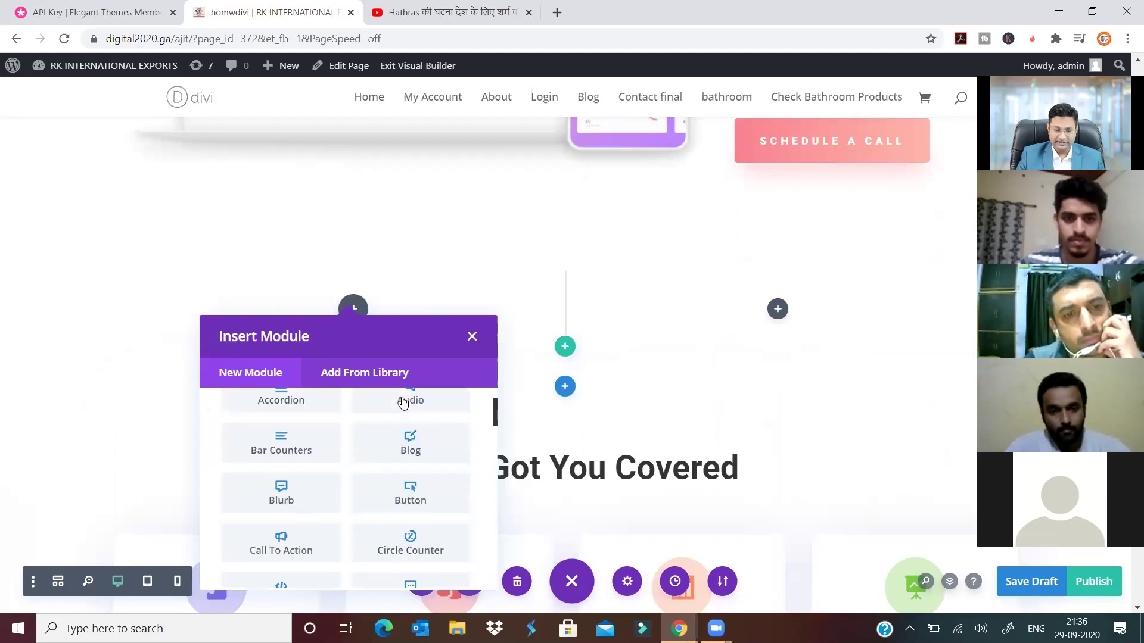
scroll(299, 470, "up", 1)
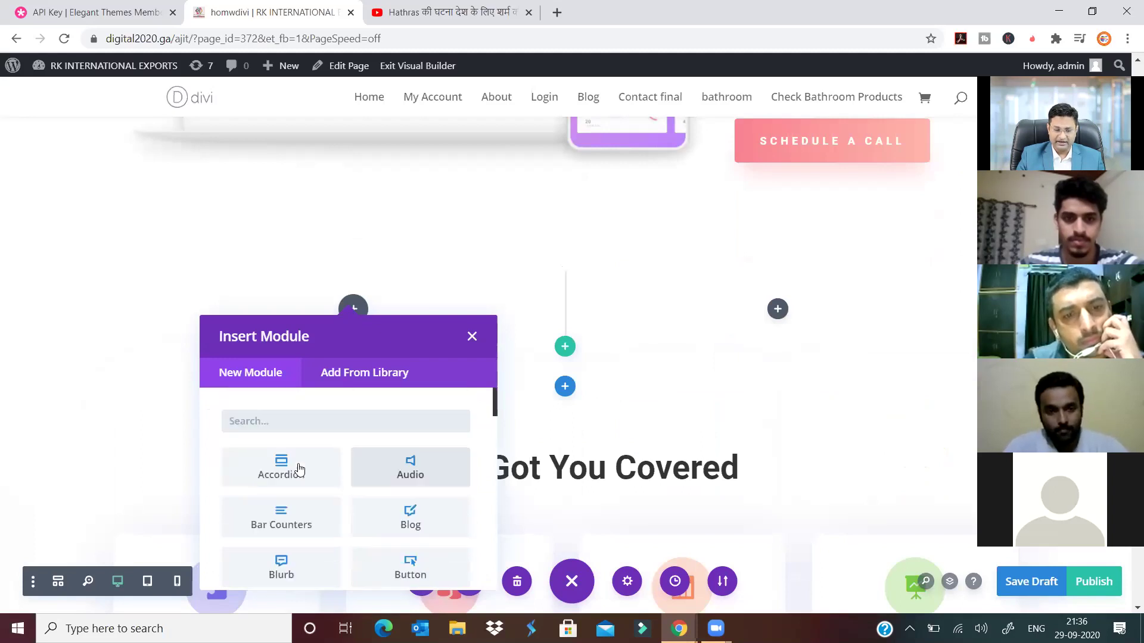
left_click(284, 517)
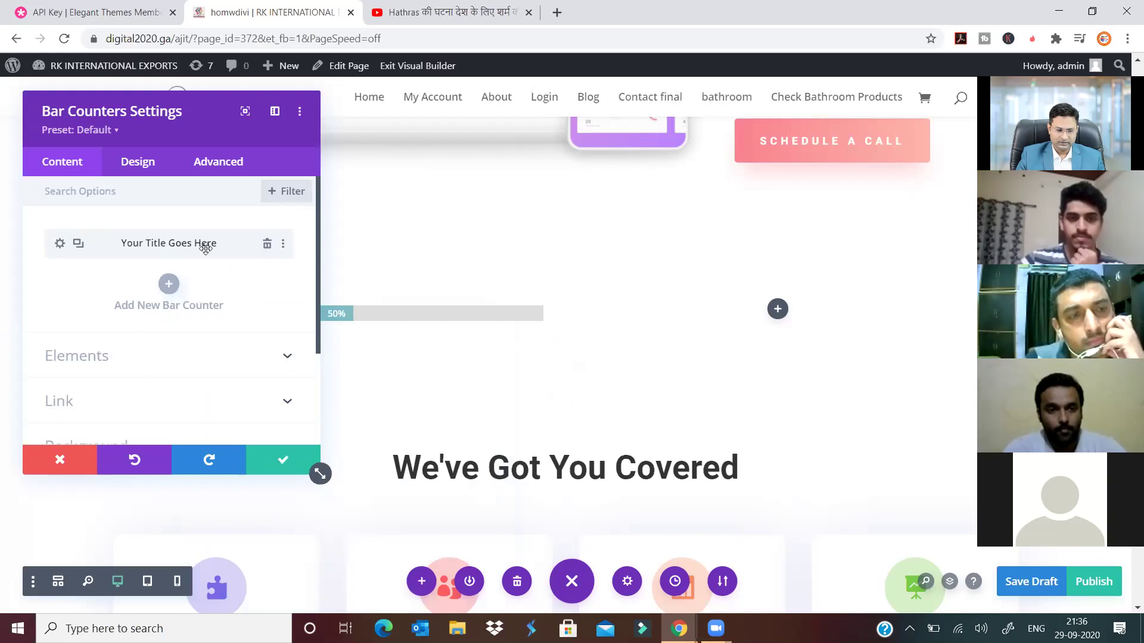
left_click(60, 244)
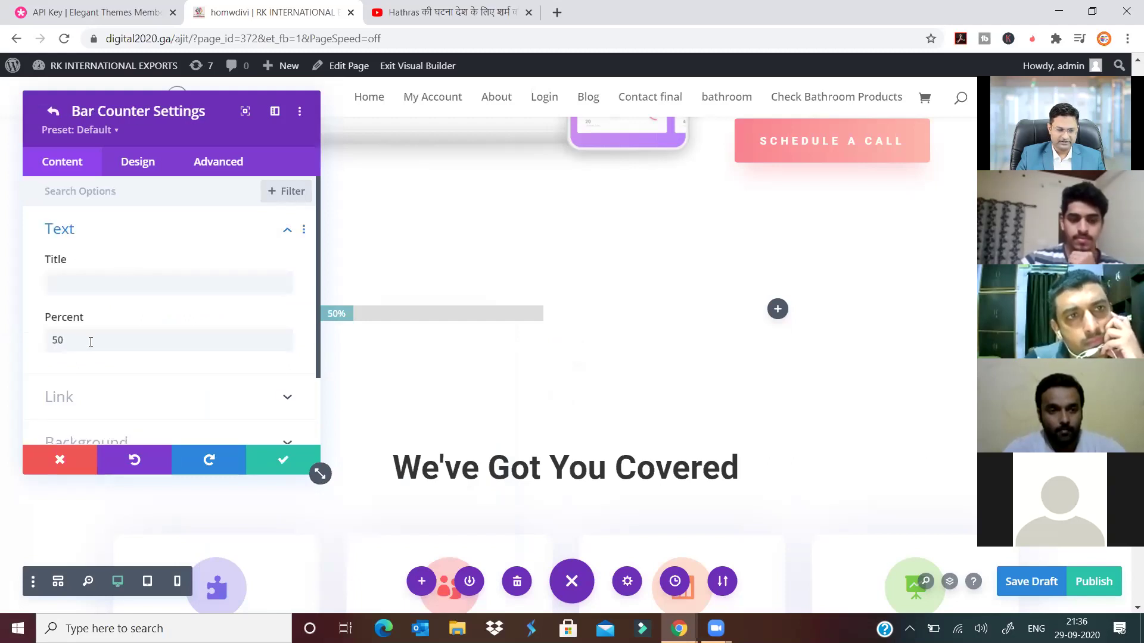
scroll(142, 378, "down", 2)
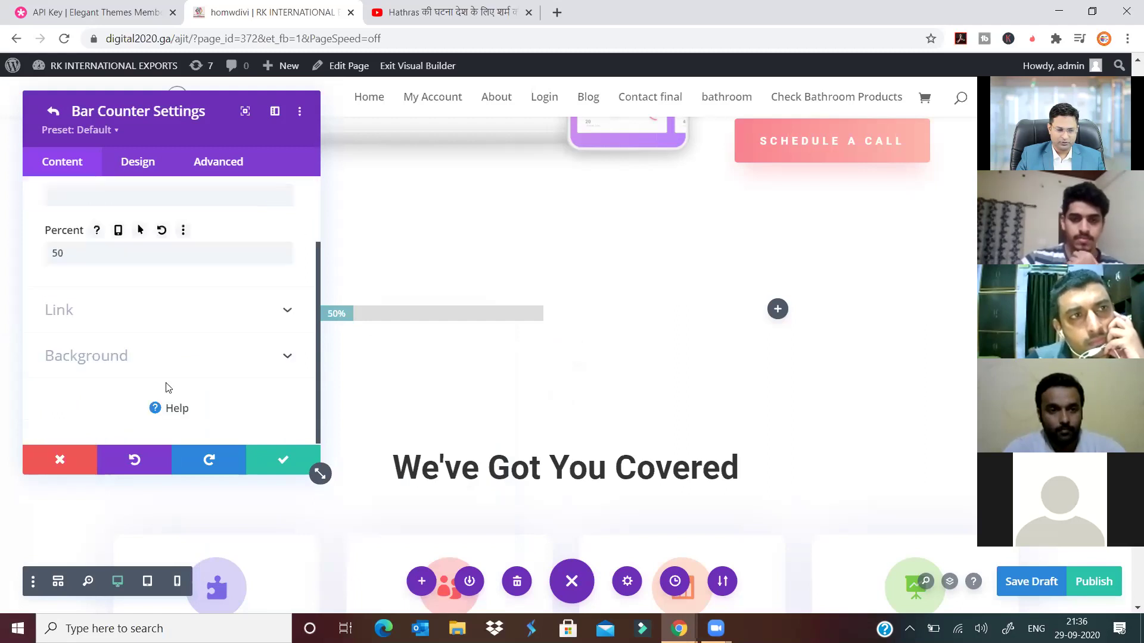
left_click(283, 461)
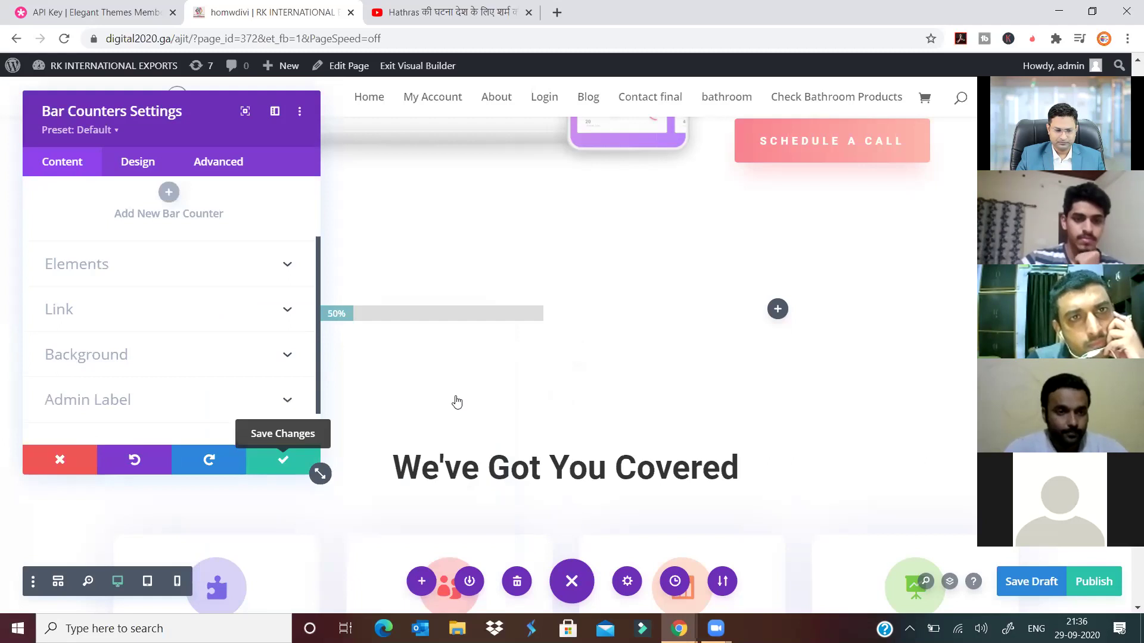
left_click(289, 459)
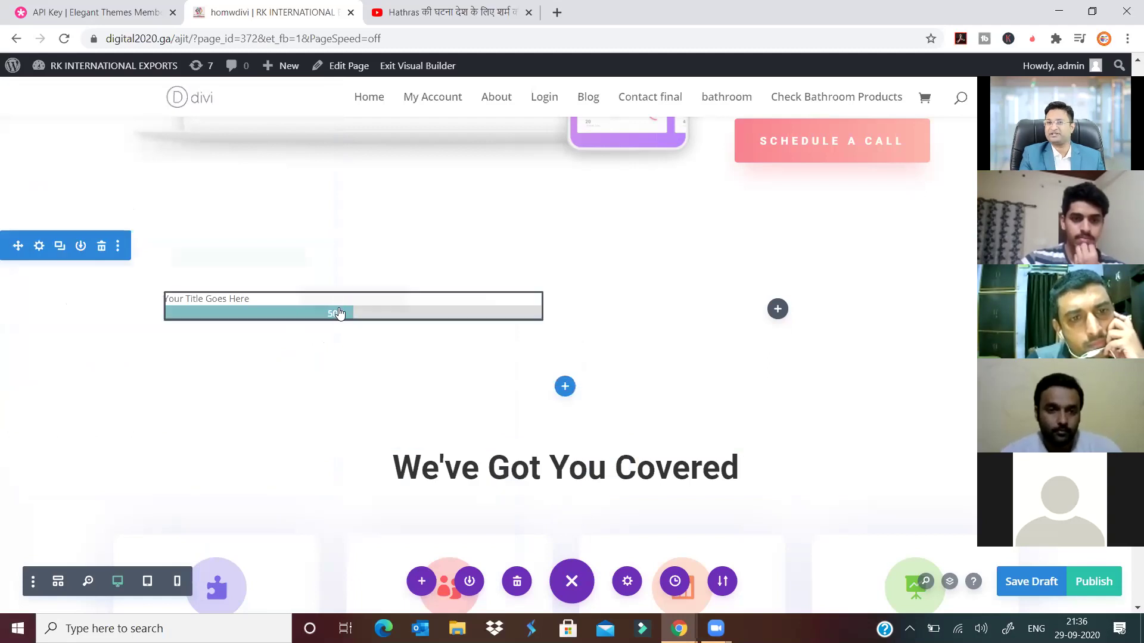
mouse_move(338, 314)
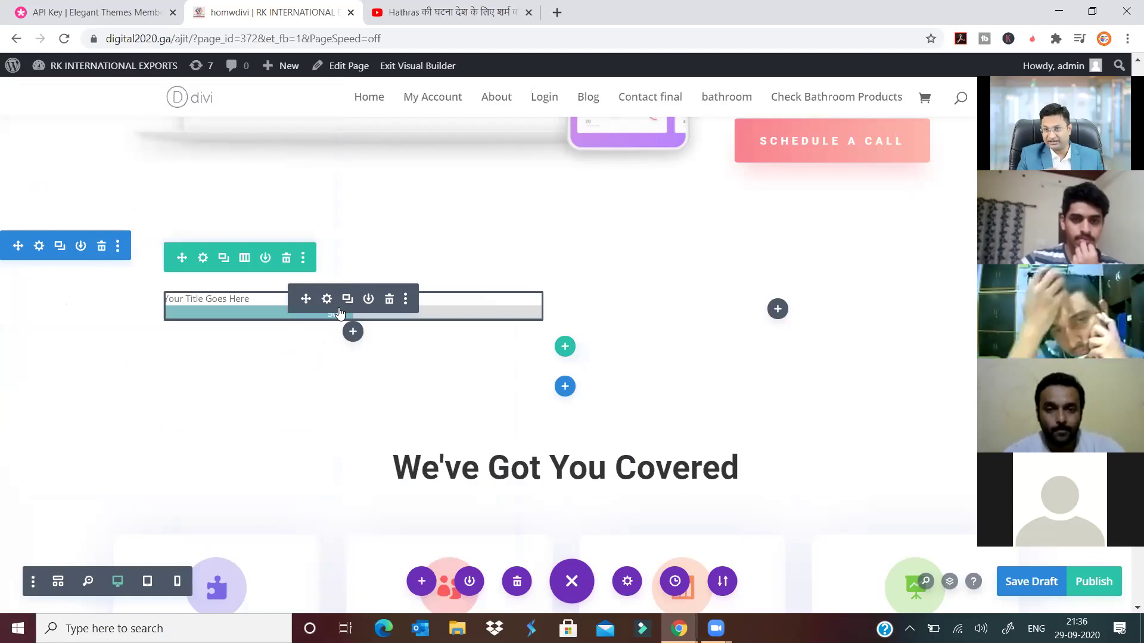
left_click(388, 300)
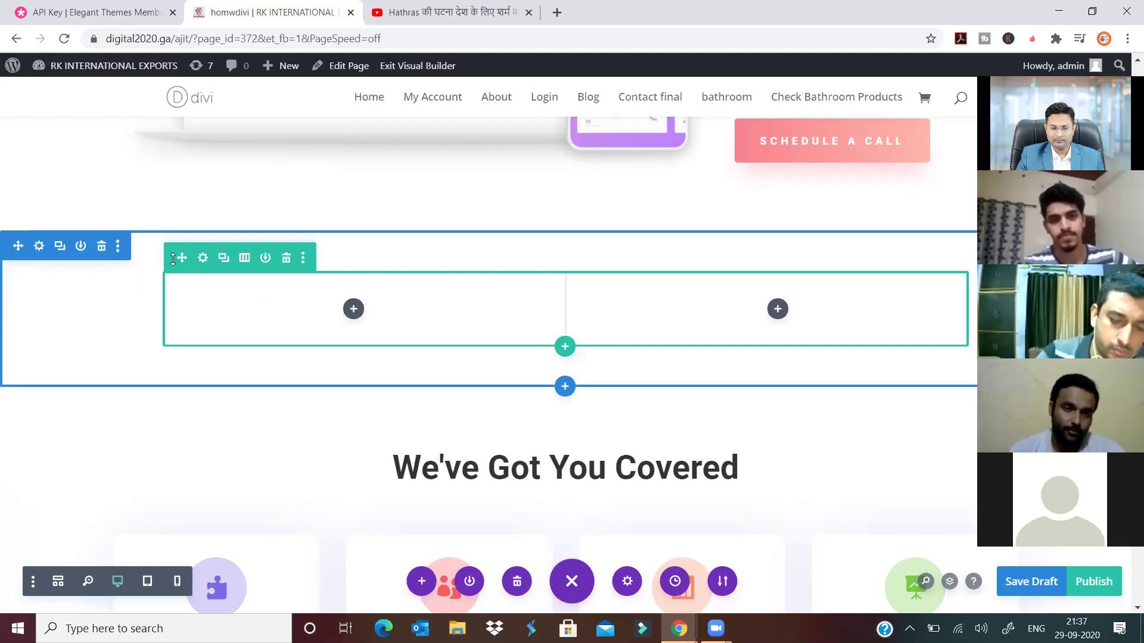
Insert an Accordion module with its default items in the new row's first column and save its settings
left_click(353, 309)
key("Escape")
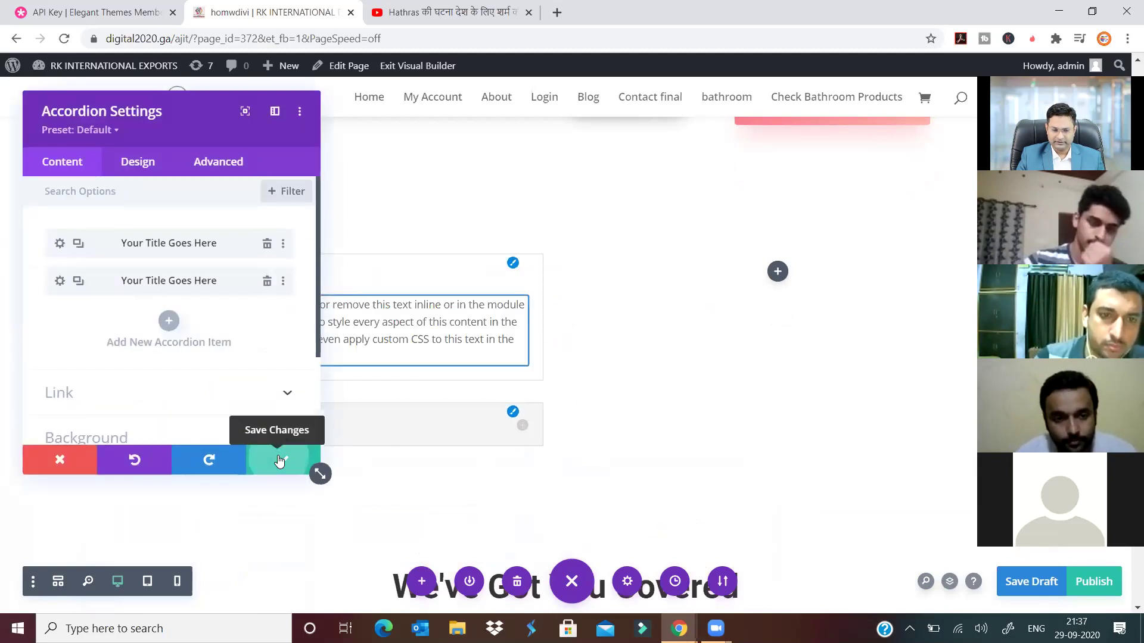
left_click(280, 461)
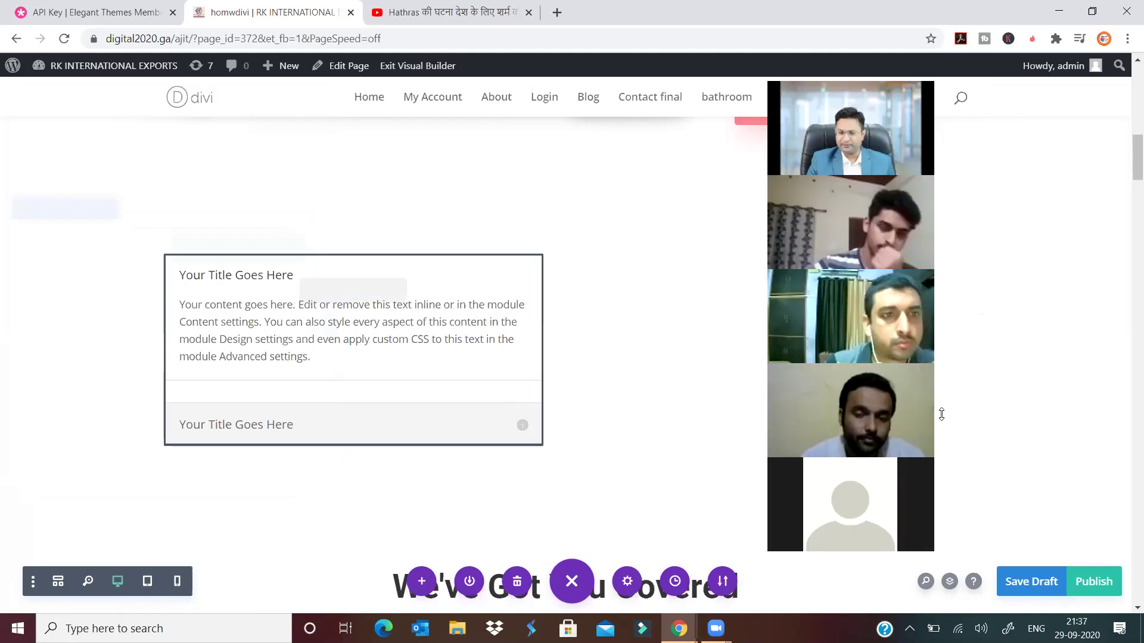
Publish the page and save it again
left_click(1094, 582)
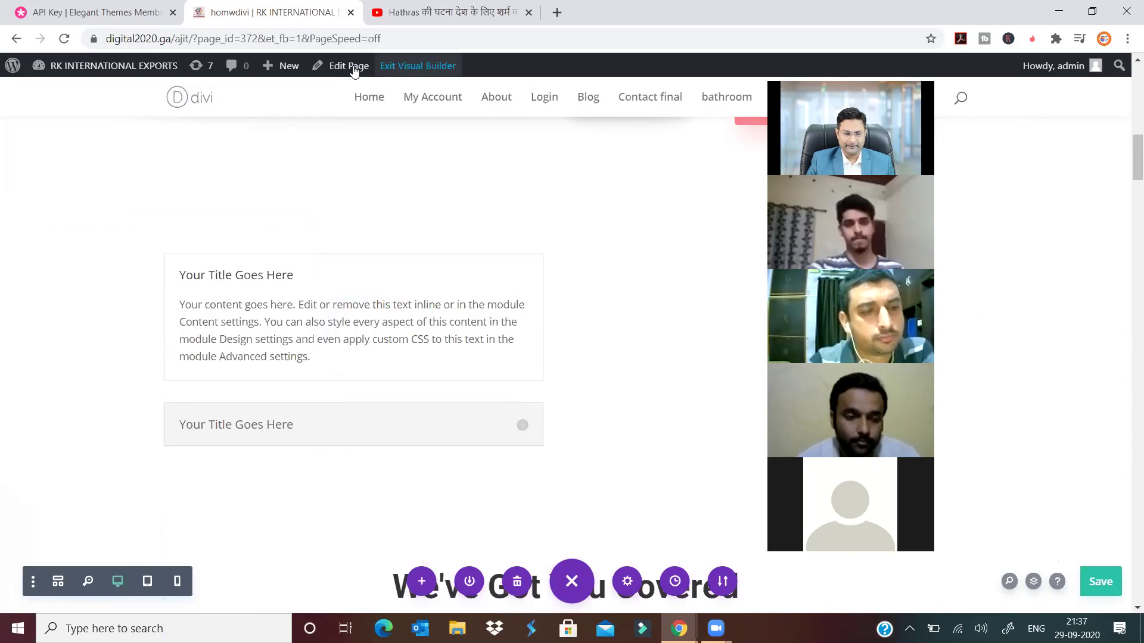
left_click(271, 39)
left_click(377, 13)
left_click(295, 13)
left_click(271, 40)
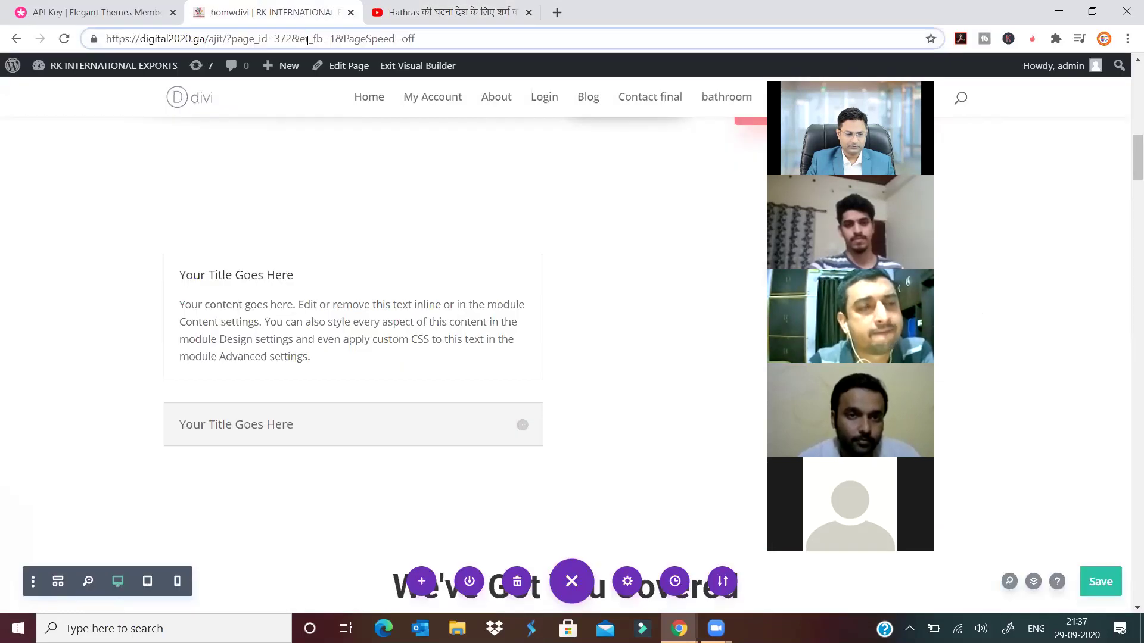
key("ctrl+s")
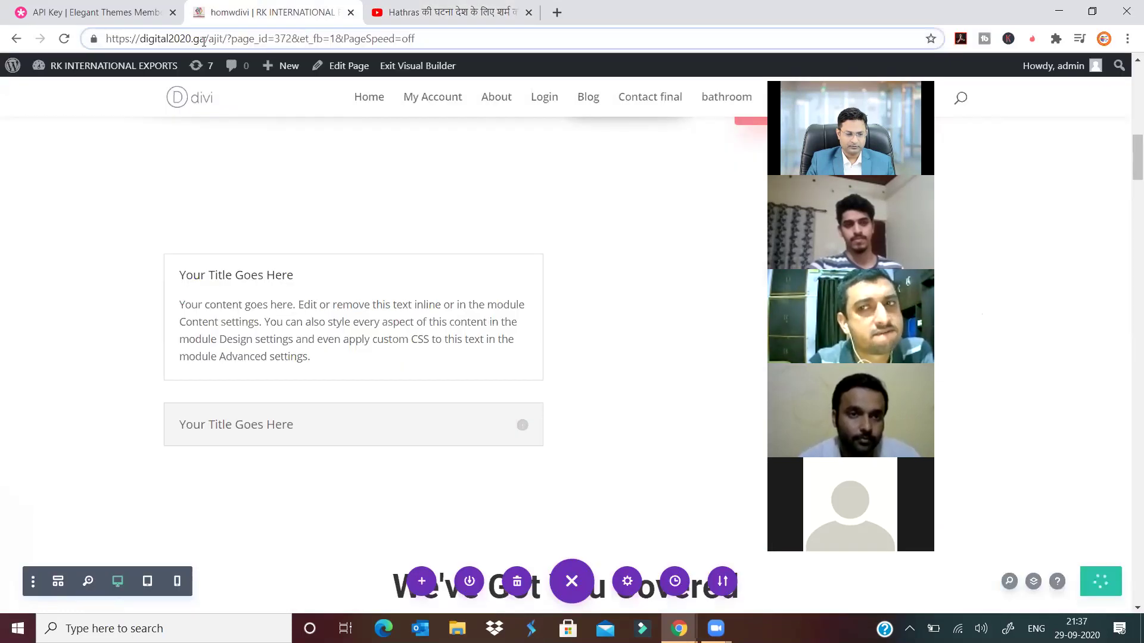
Load the WordPress site's home page at digital2020.ga/ajit in the browser tab that holds the YouTube video
left_click(393, 12)
left_click(408, 34)
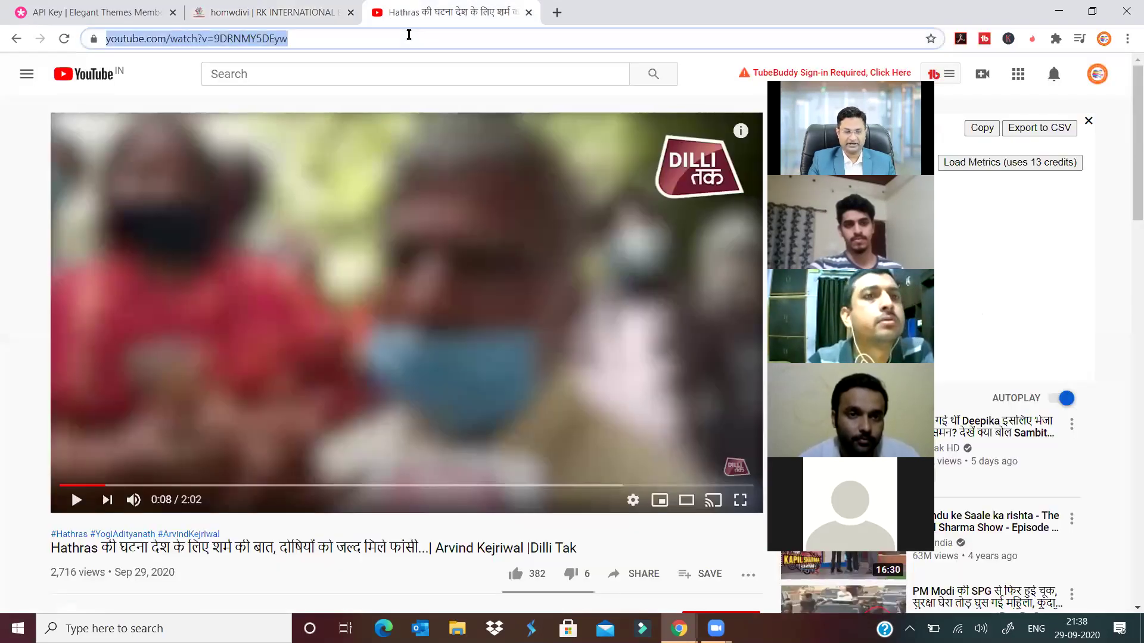
type("digital2020.ga")
key("Return")
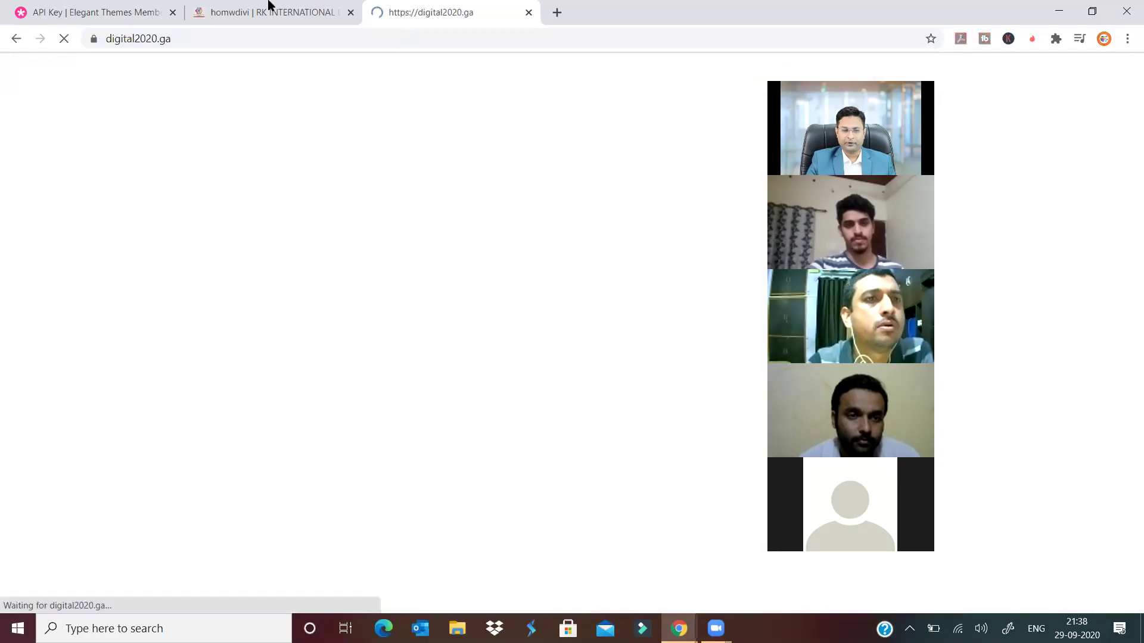
left_click(268, 11)
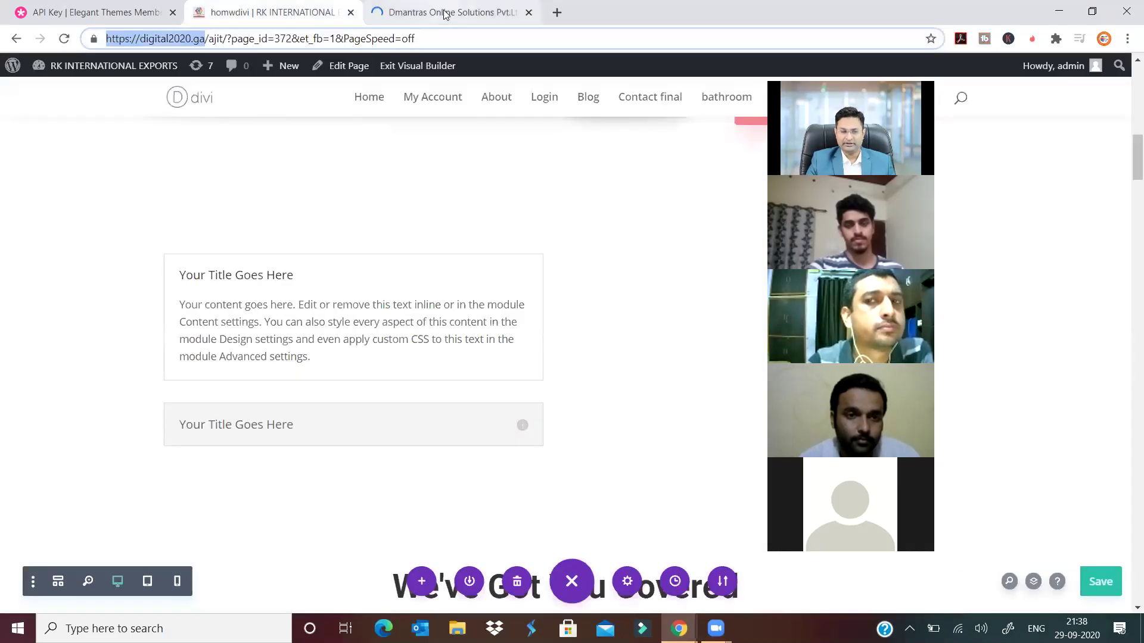
left_click(444, 13)
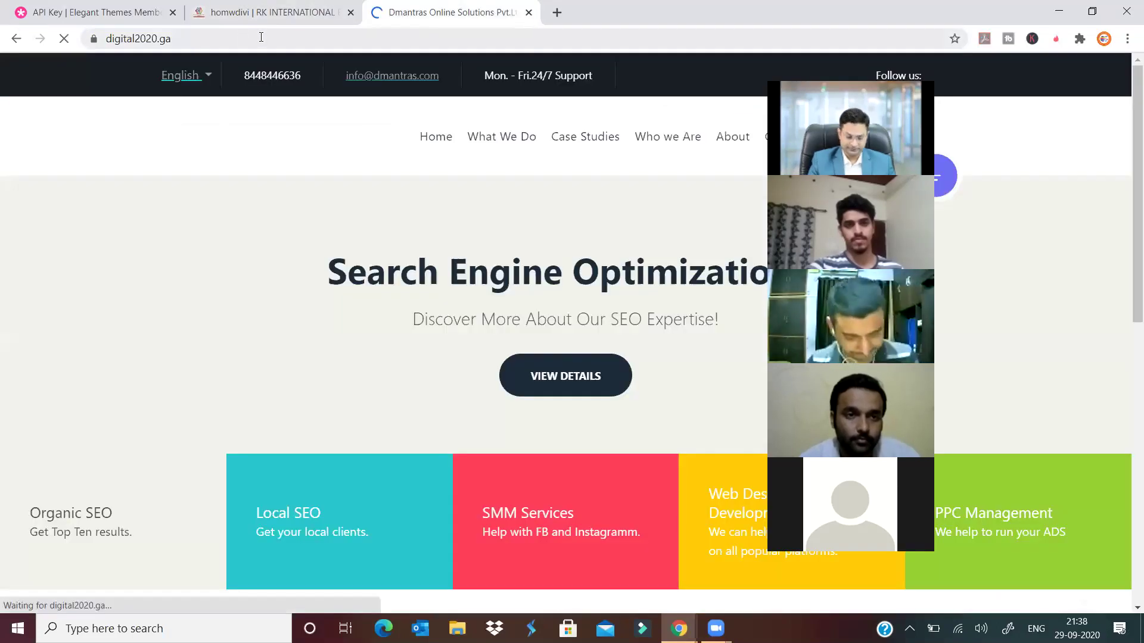
left_click(256, 38)
type("/ajit")
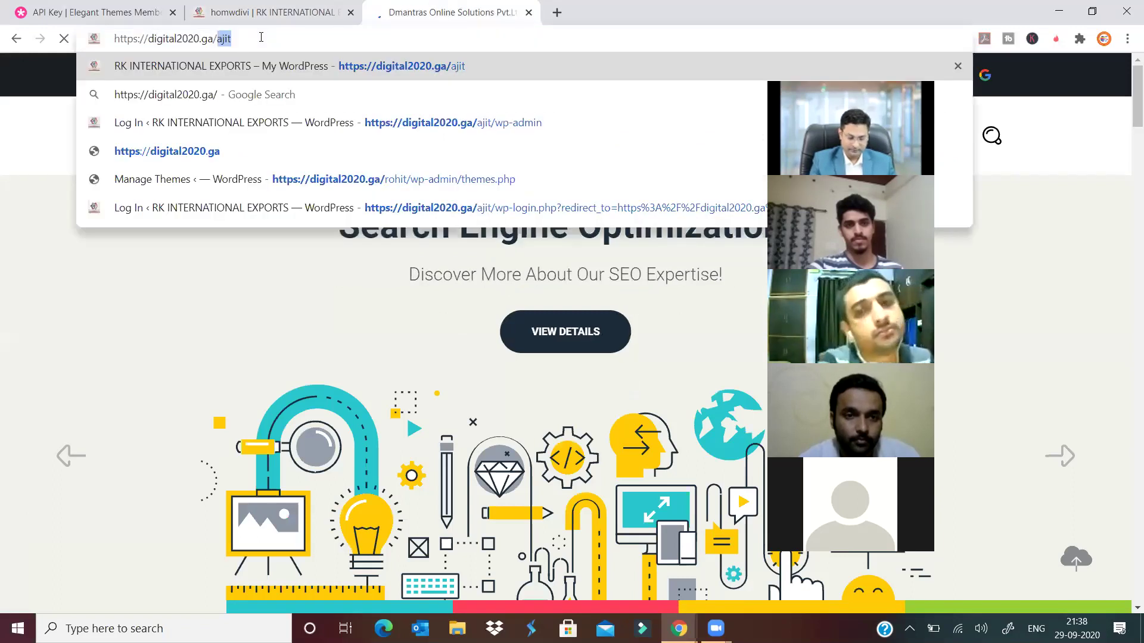
key("Return")
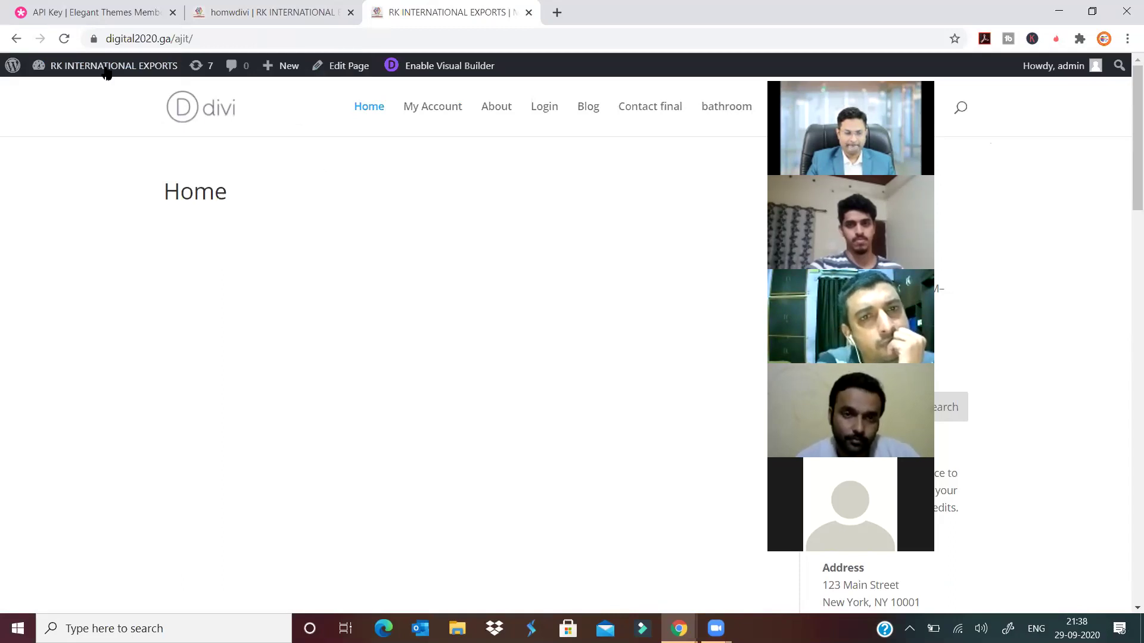
Open the site's Pages list from the WordPress dashboard, find the homwdivi page on the second list page, and view it live
left_click(65, 94)
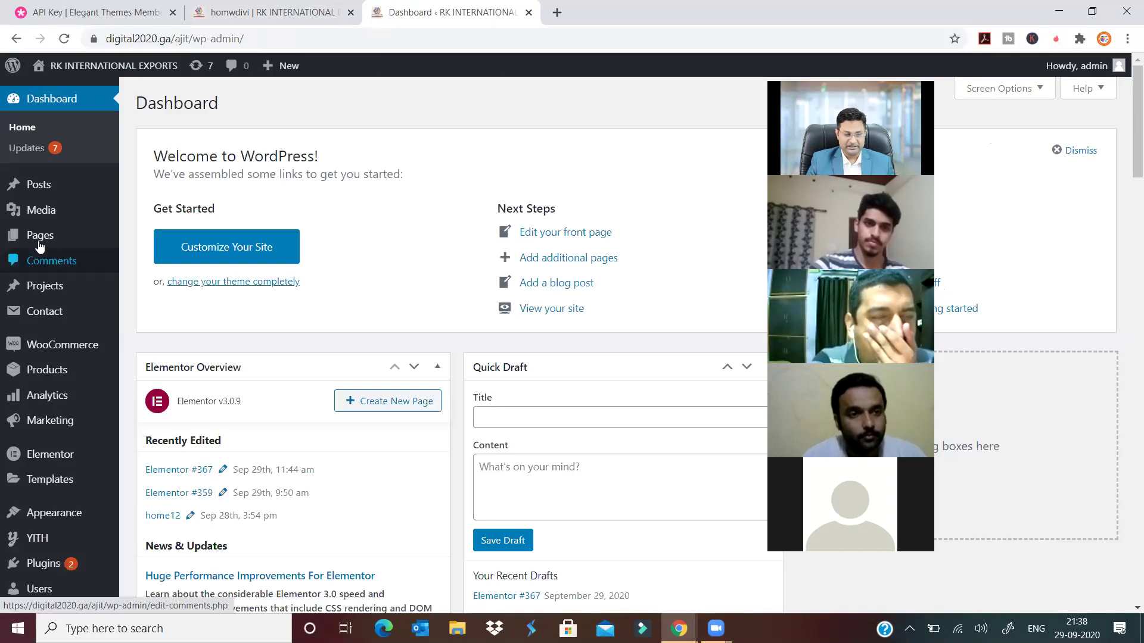
left_click(158, 241)
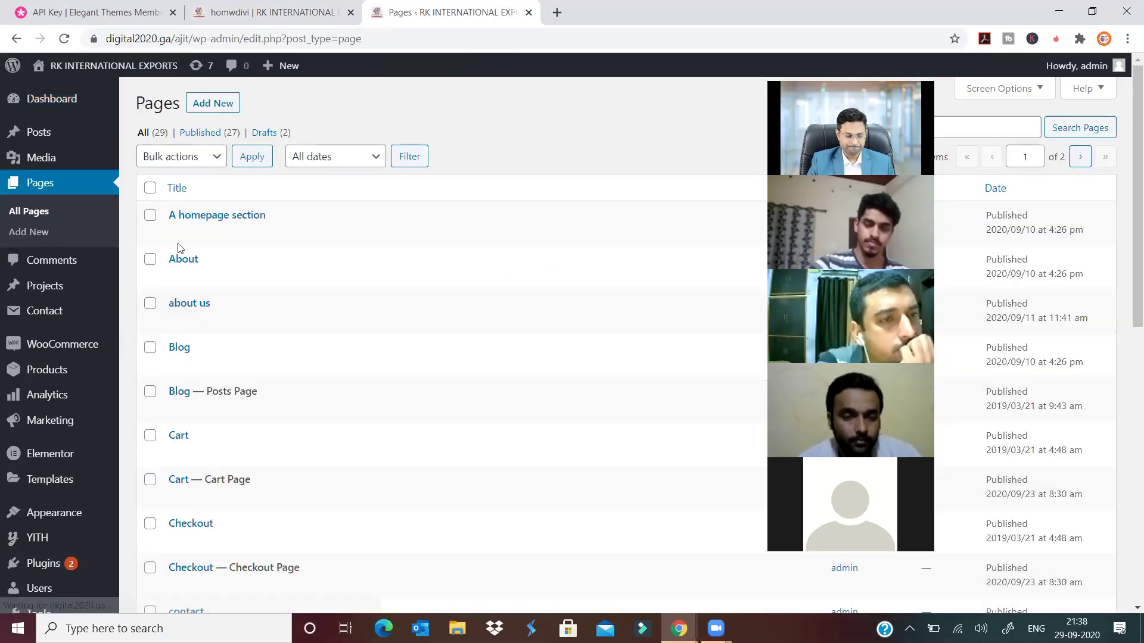
scroll(266, 376, "down", 2)
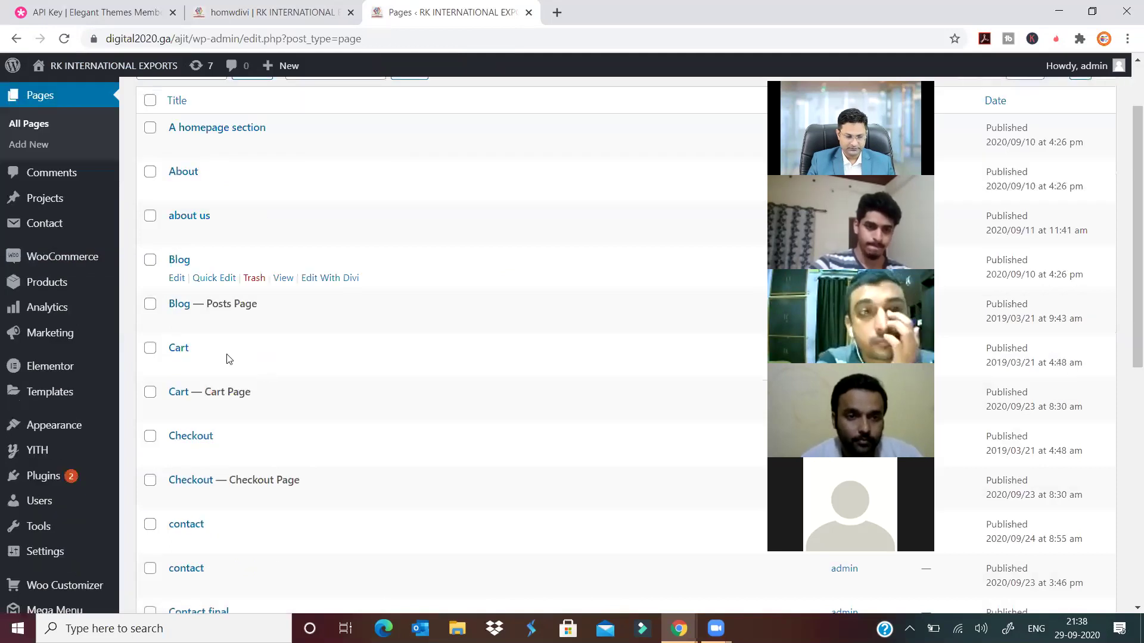
scroll(229, 360, "down", 6)
scroll(233, 374, "down", 3)
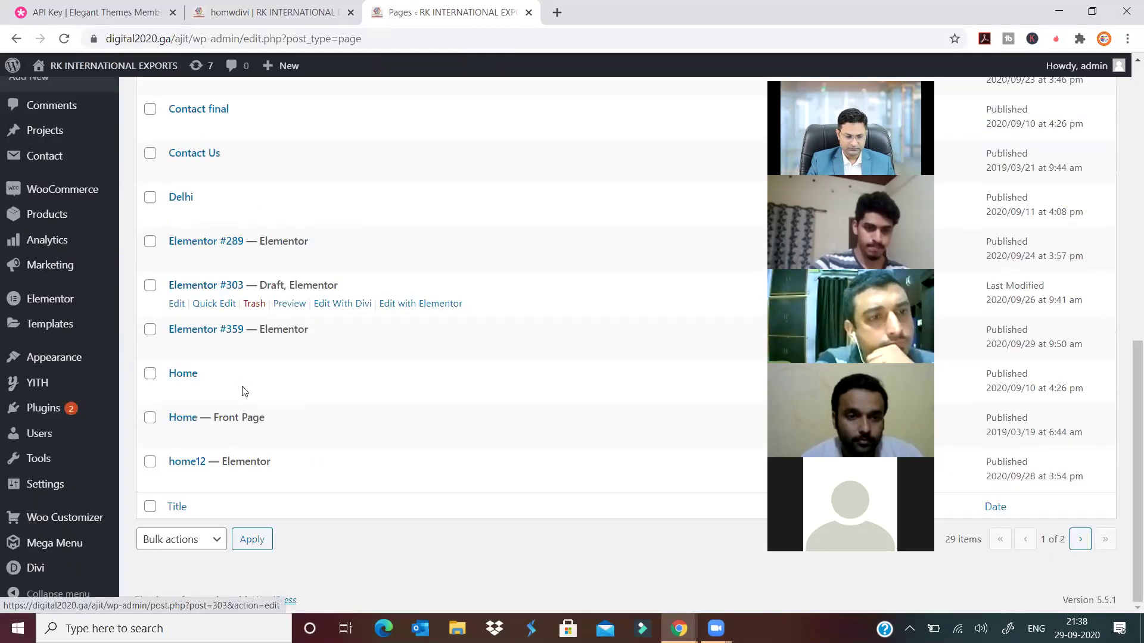
scroll(245, 391, "up", 1)
scroll(243, 387, "up", 9)
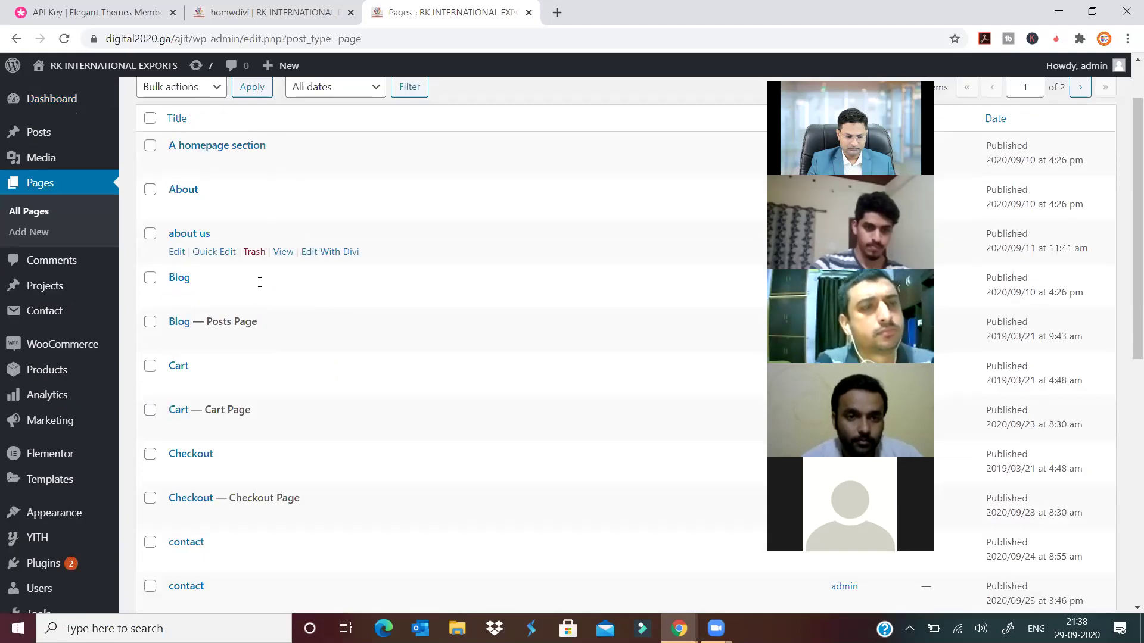
scroll(262, 296, "down", 2)
scroll(267, 304, "down", 3)
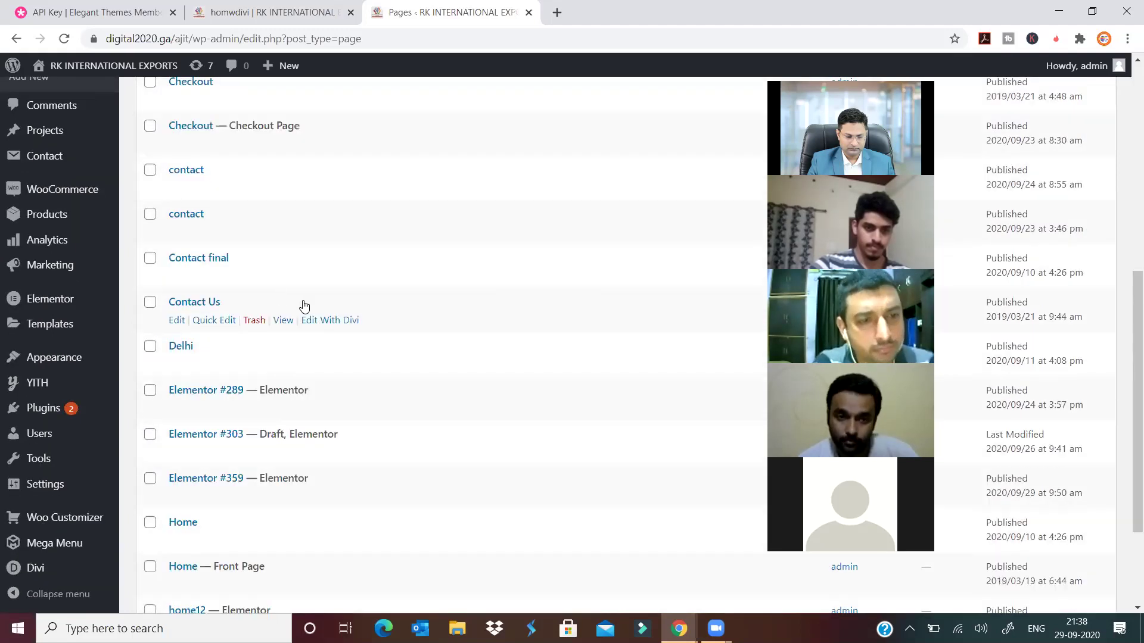
scroll(307, 319, "down", 2)
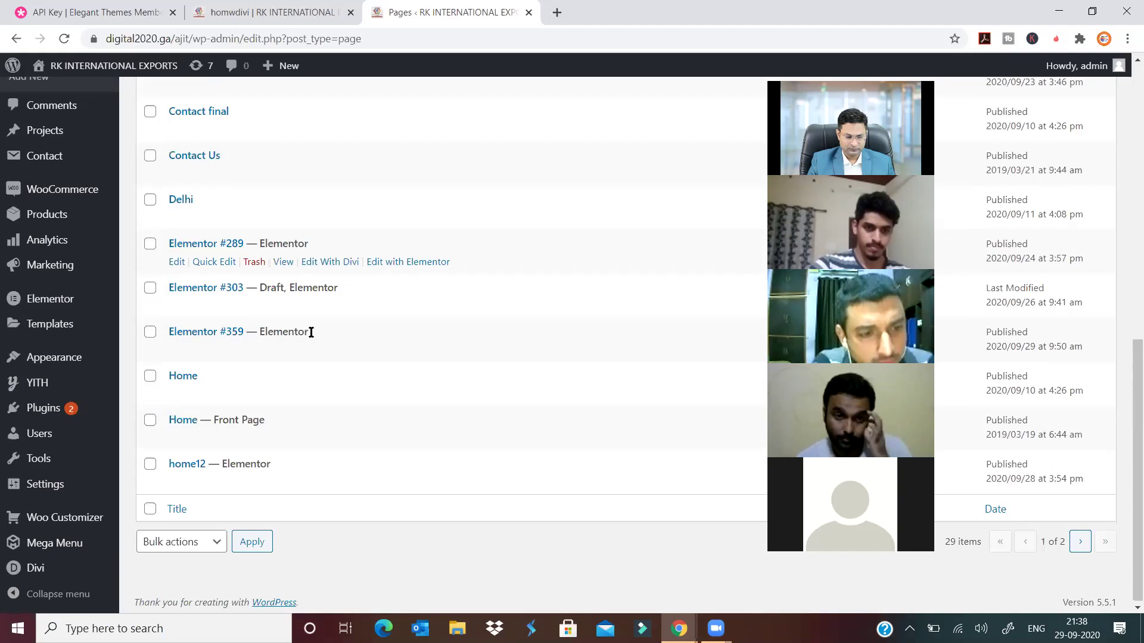
left_click(1080, 541)
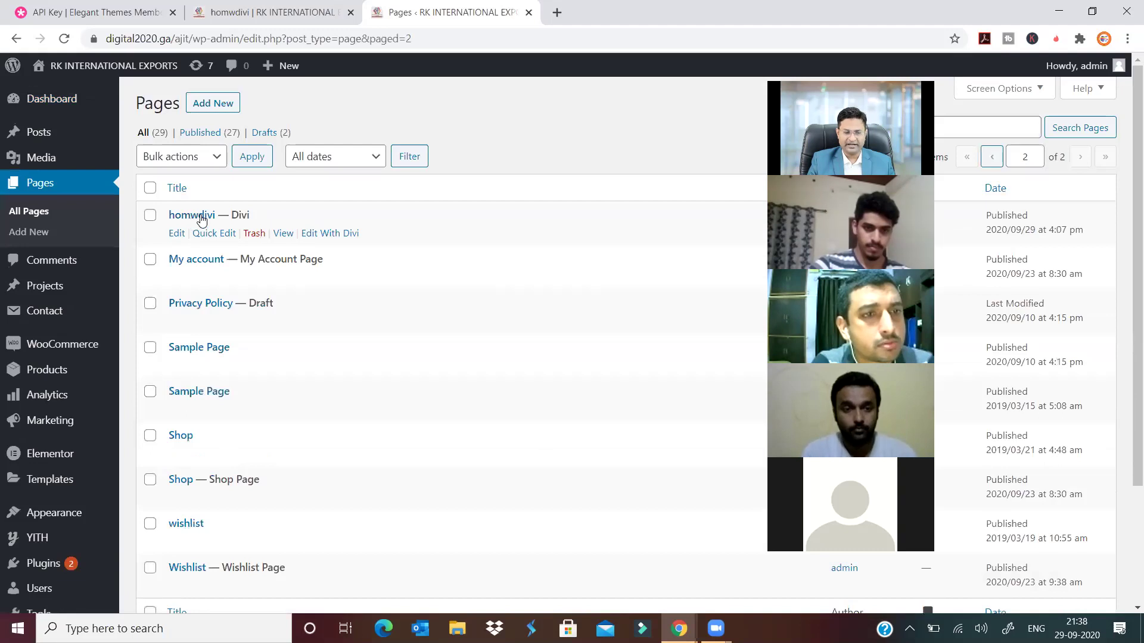
left_click(287, 236)
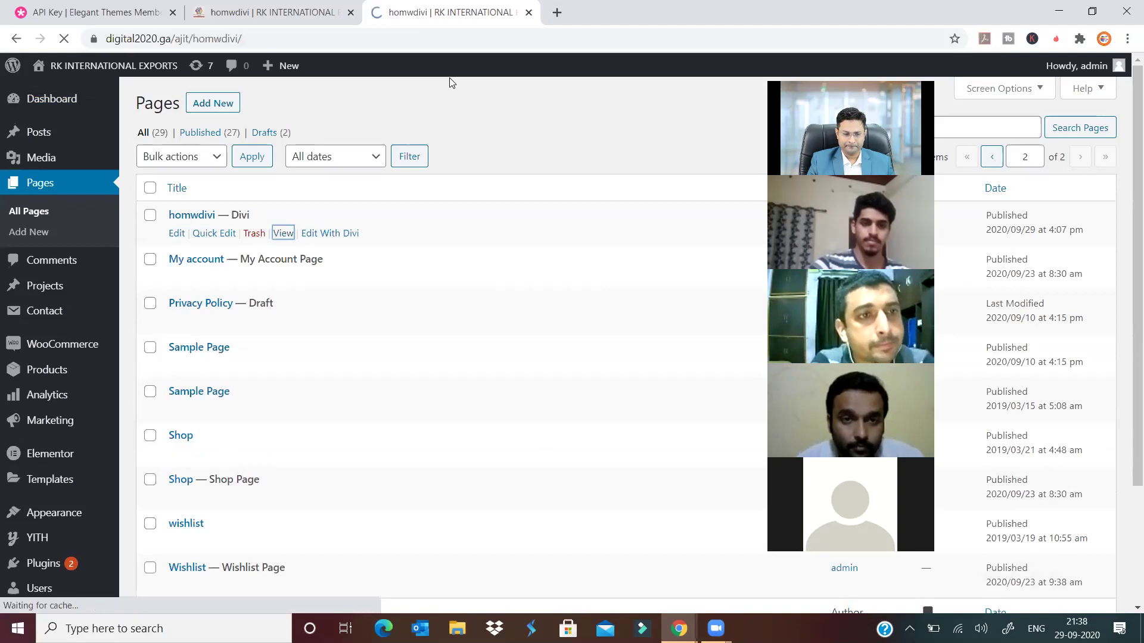
Copy the homwdivi page's address and load it in a new incognito window
left_click(299, 40)
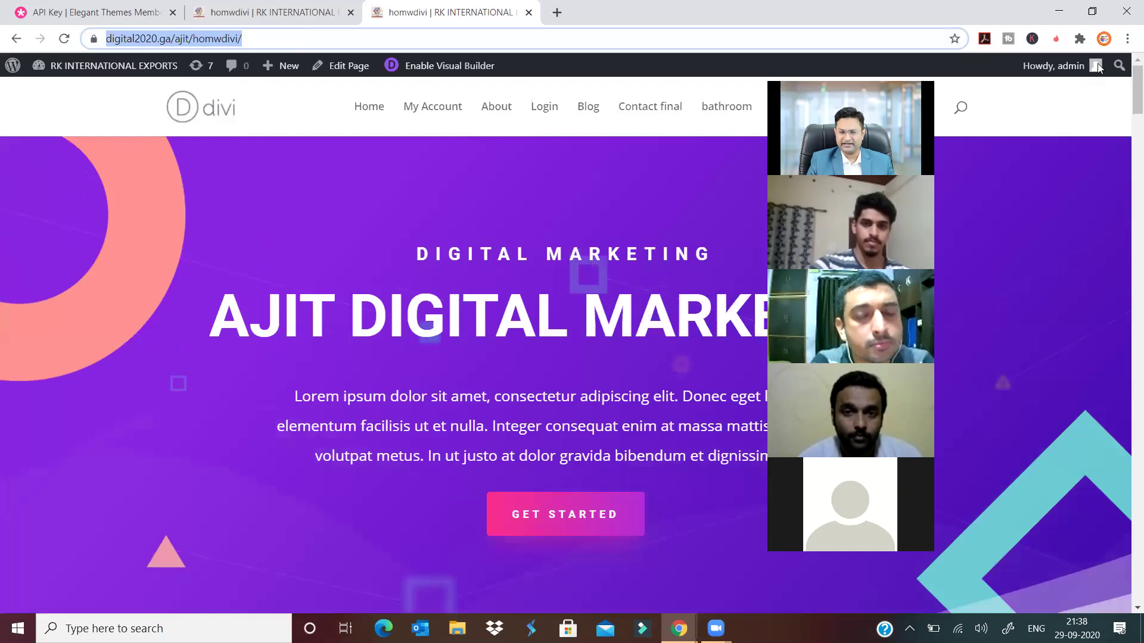
left_click(1127, 39)
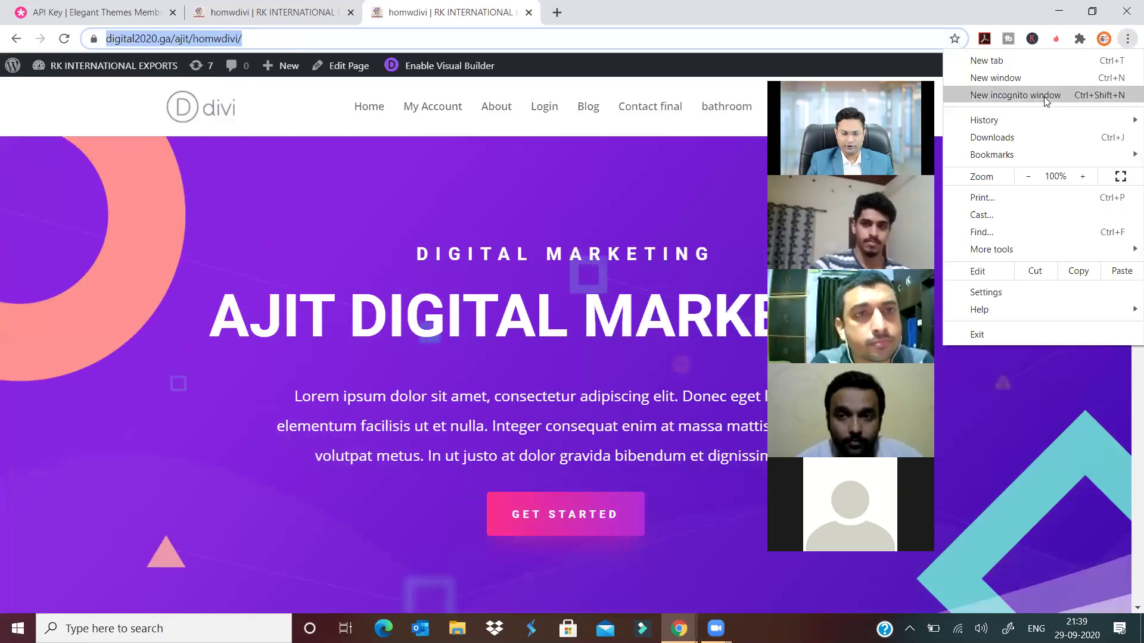
key("Return")
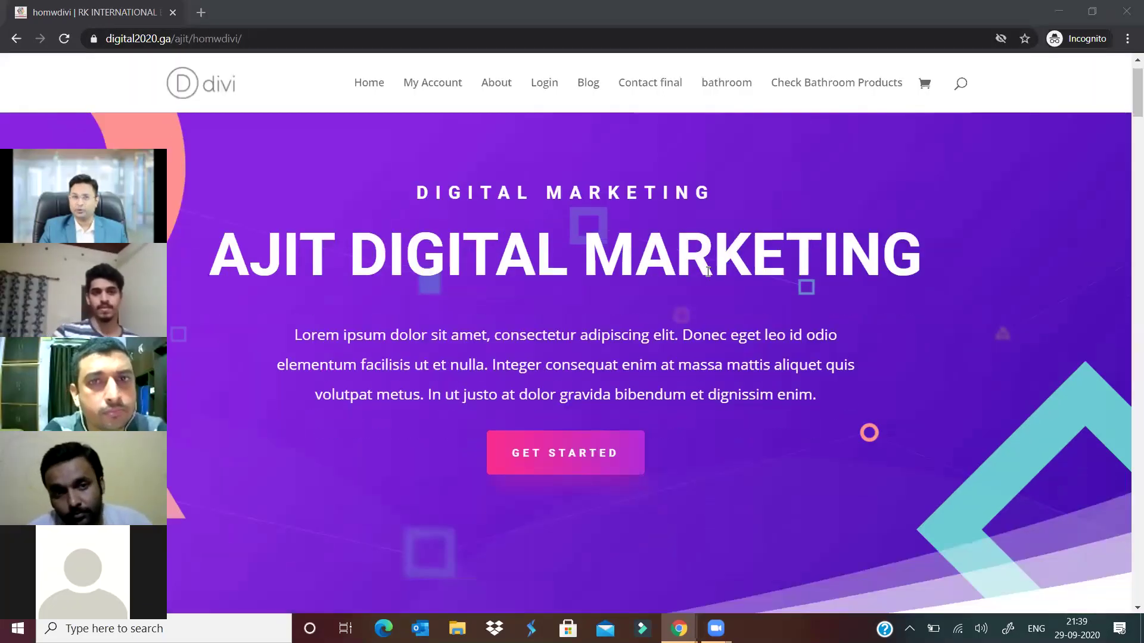
Find the accordion above the "We've Got You Covered" section and test expanding its two items in turn
scroll(708, 272, "down", 7)
scroll(708, 271, "down", 7)
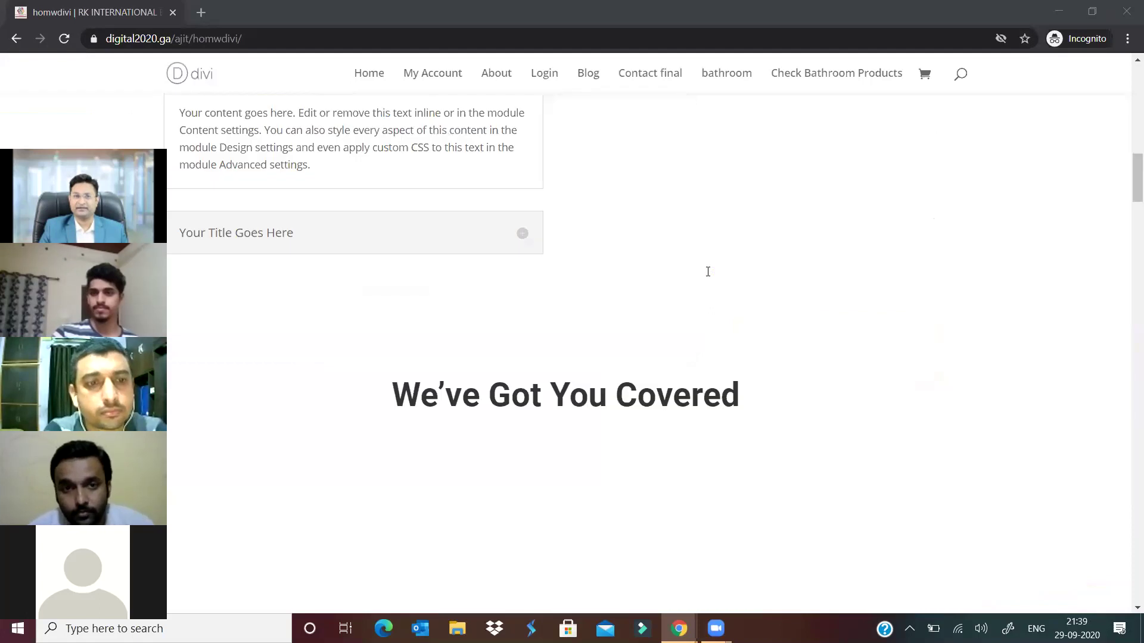
scroll(707, 271, "down", 4)
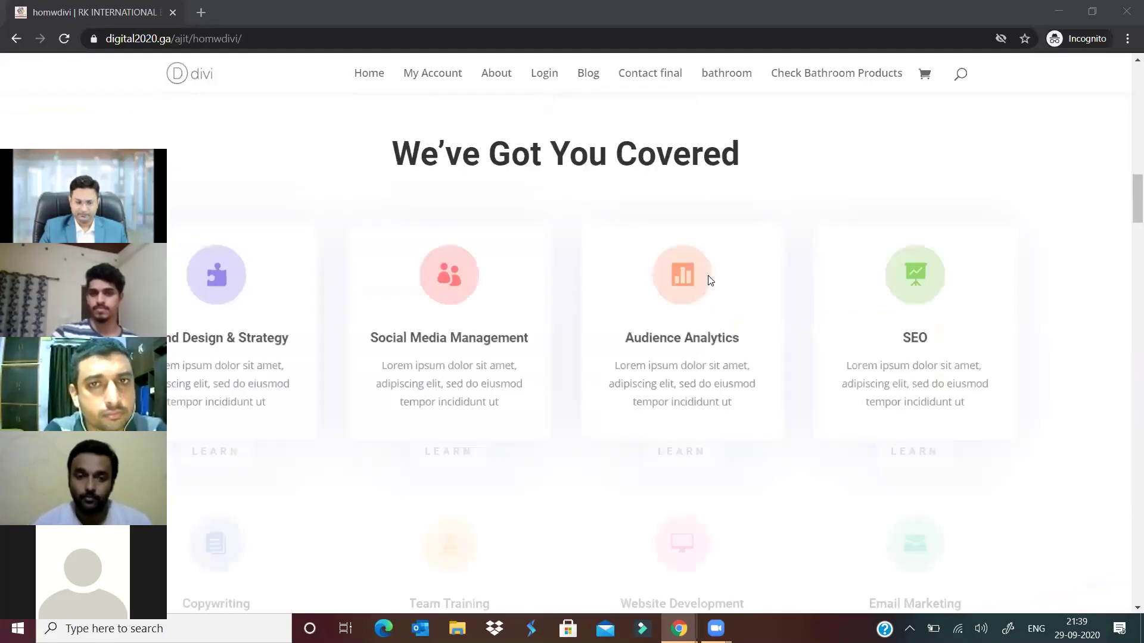
scroll(471, 305, "up", 7)
scroll(376, 285, "down", 2)
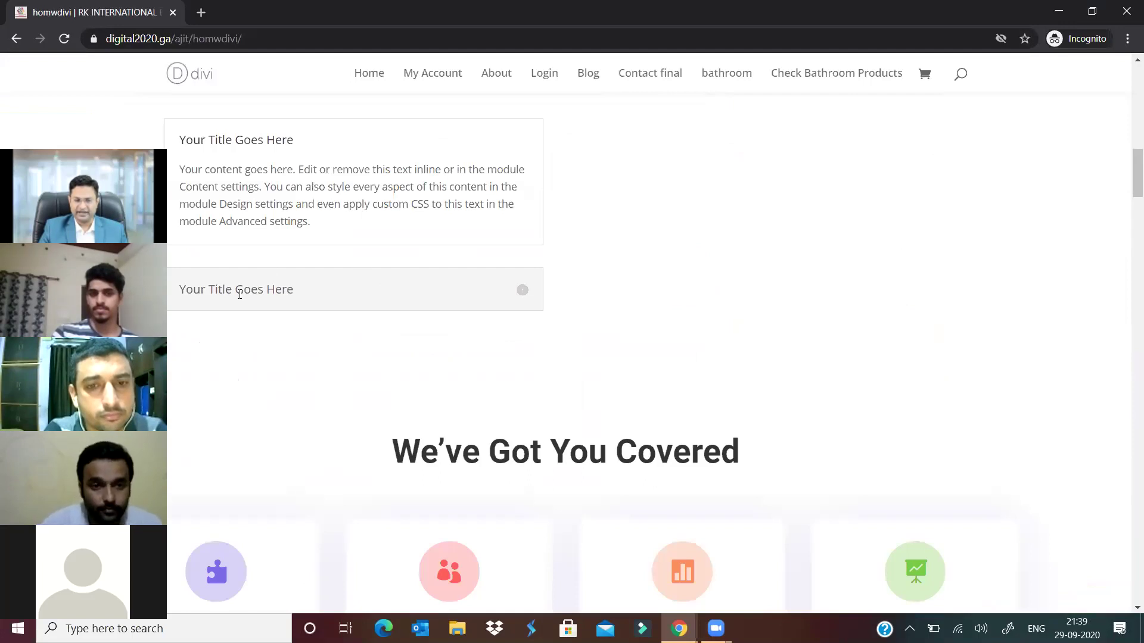
left_click(295, 146)
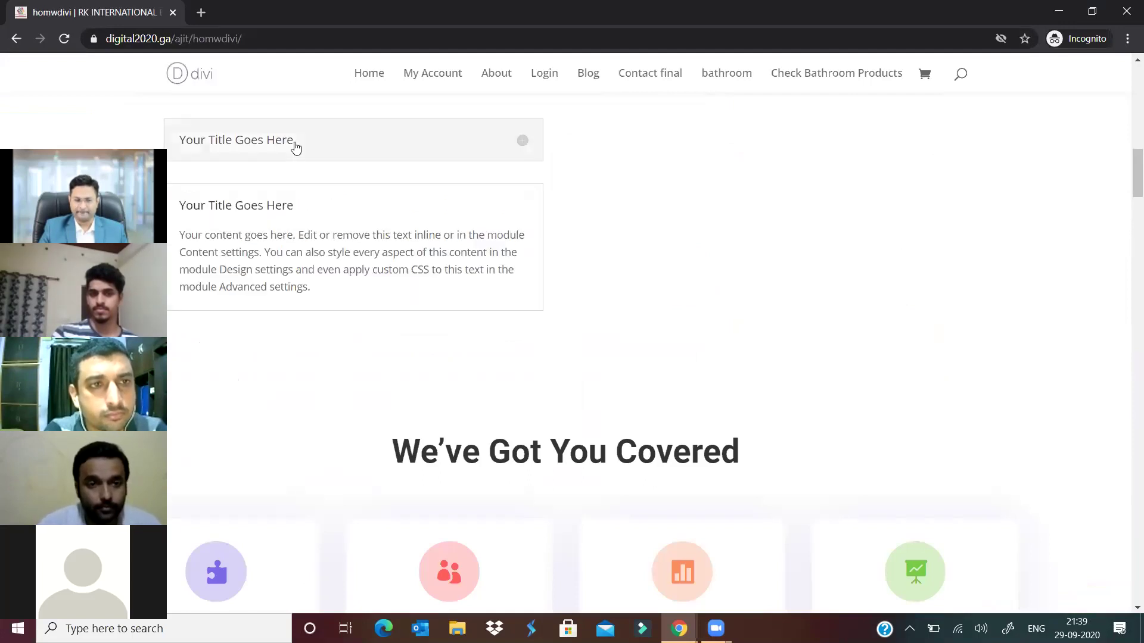
left_click(294, 146)
left_click(266, 291)
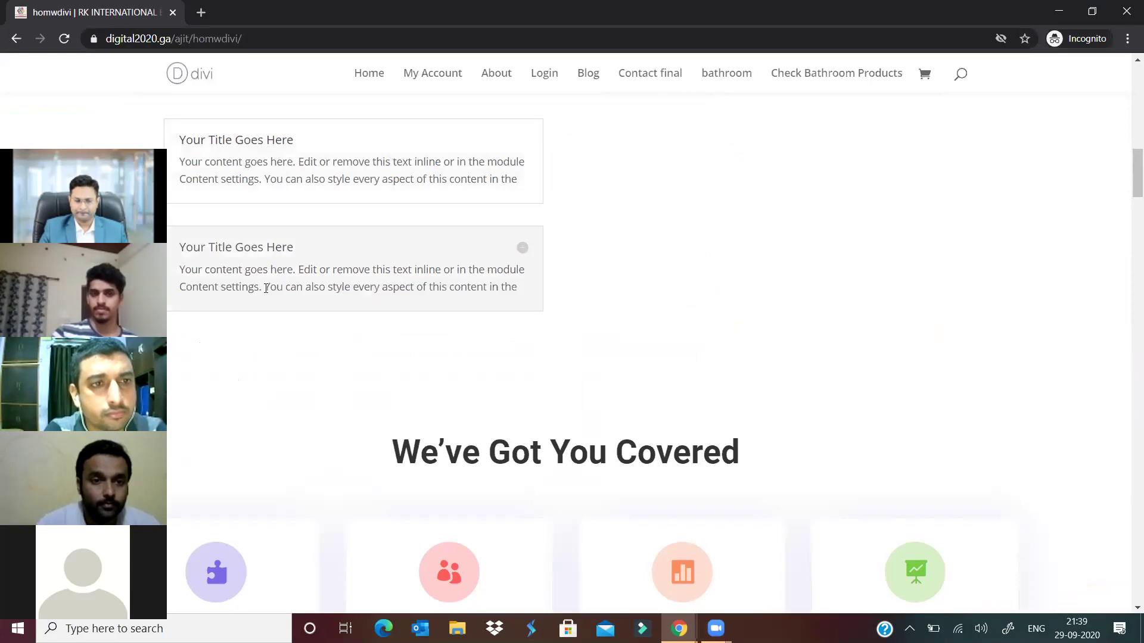
left_click(291, 145)
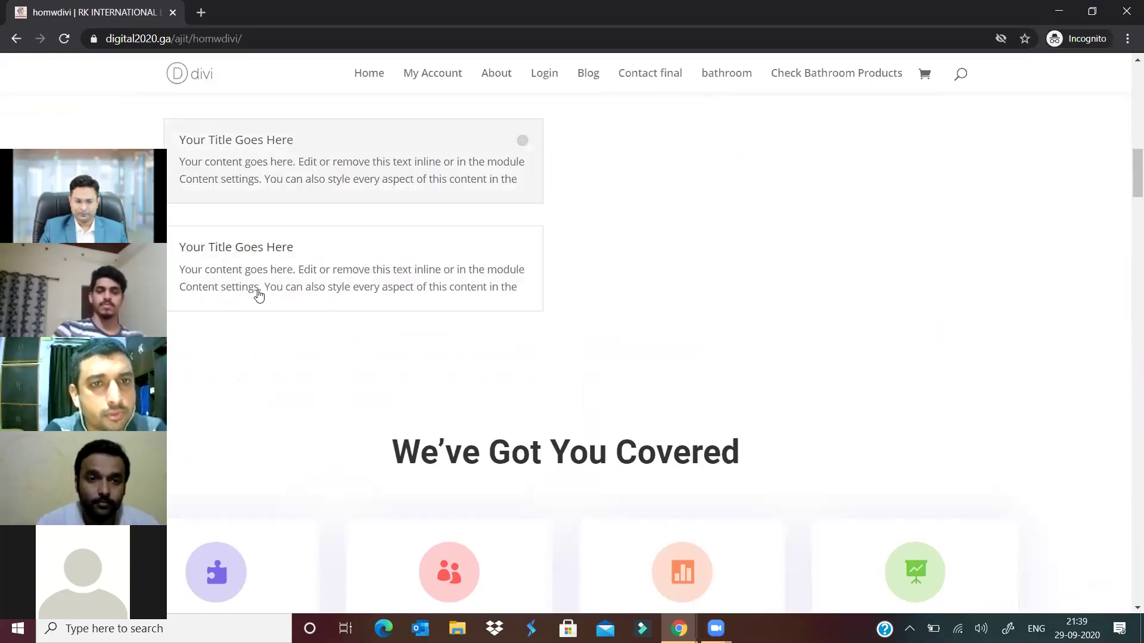
left_click(324, 290)
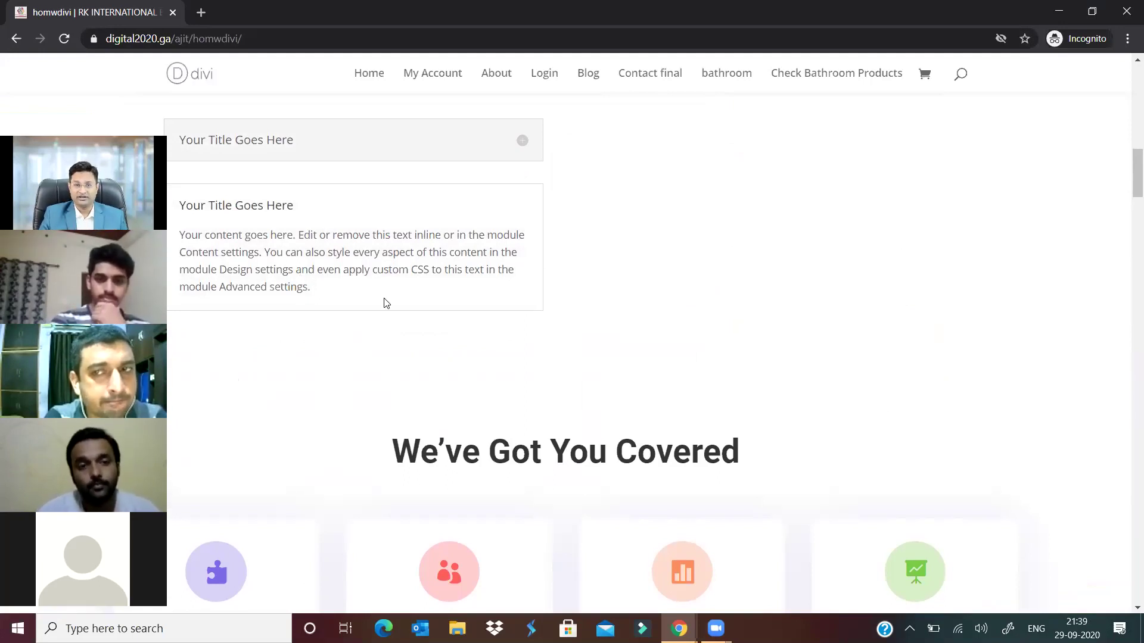
Review the services and "We'll Show You How It's Done" sections, and play the embedded video below them
scroll(381, 334, "down", 2)
scroll(376, 387, "down", 2)
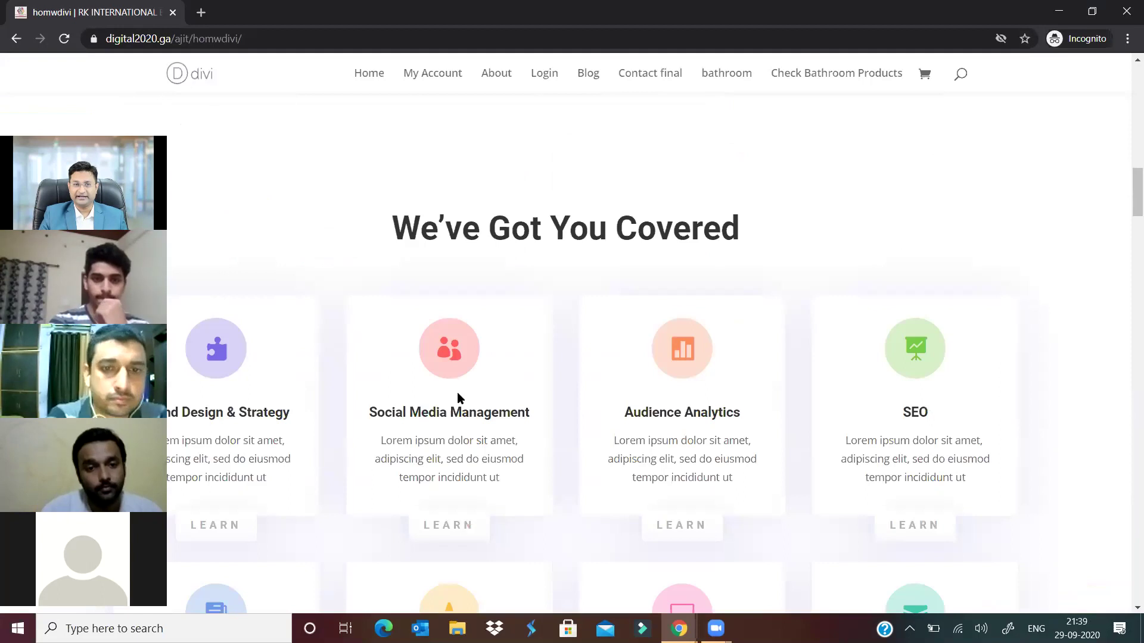
scroll(464, 394, "down", 1)
scroll(474, 394, "down", 4)
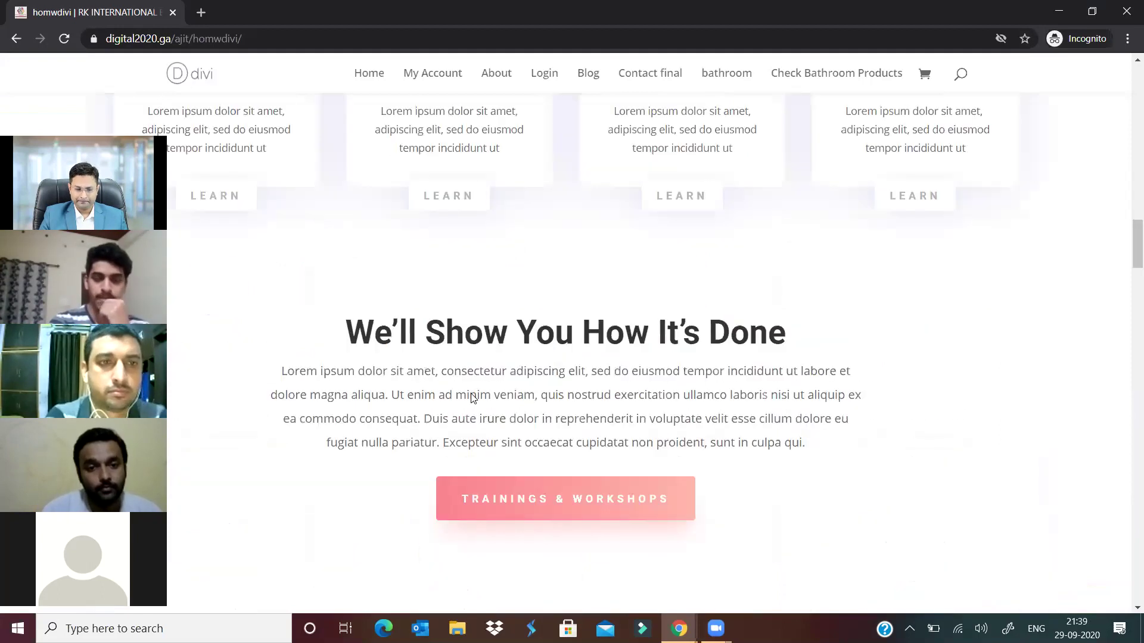
scroll(473, 398, "down", 8)
scroll(571, 388, "up", 1)
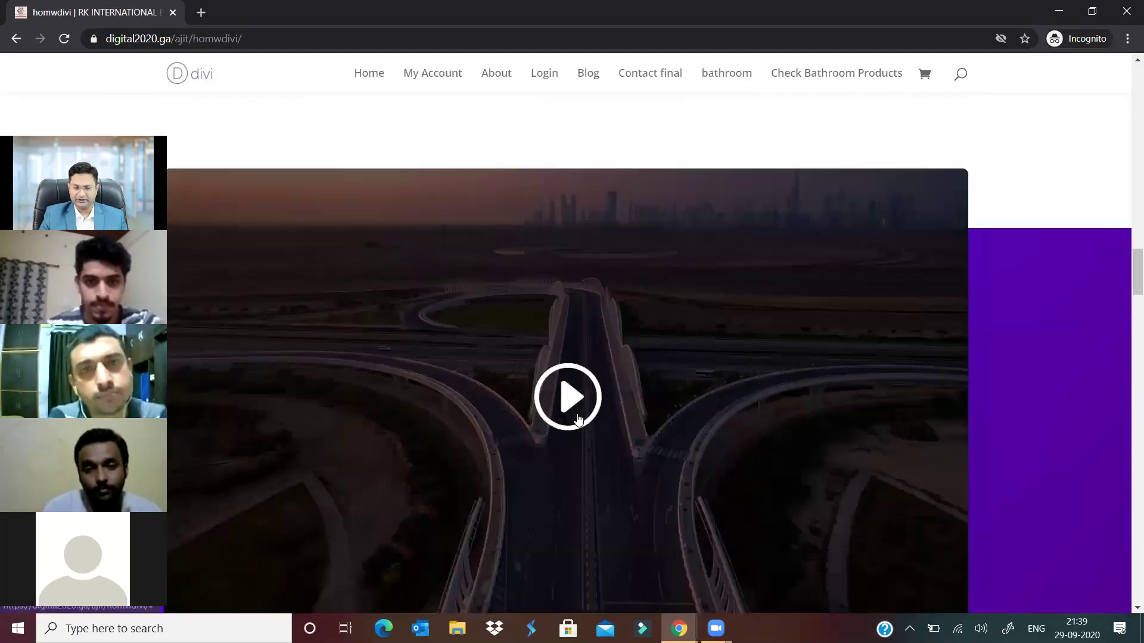
left_click(577, 417)
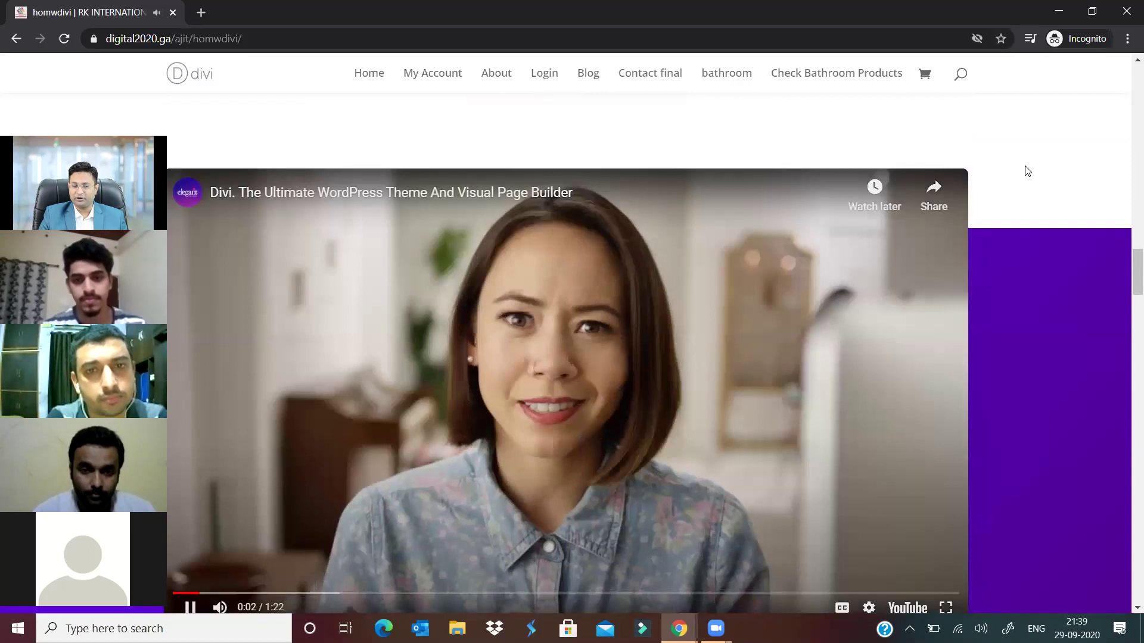
scroll(1025, 173, "down", 1)
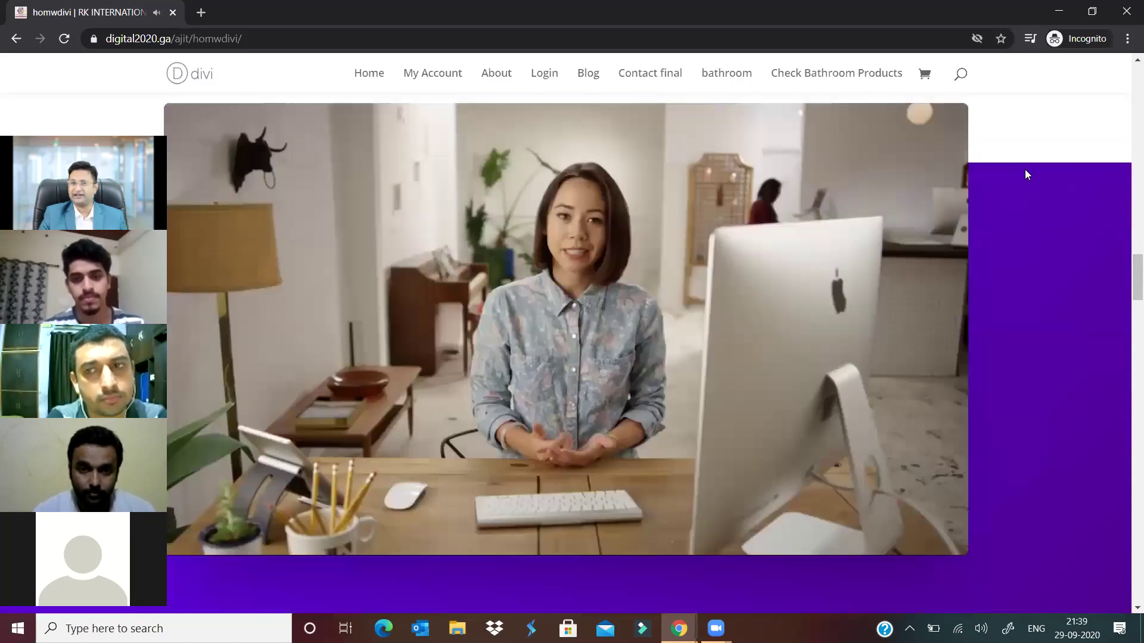
scroll(1026, 170, "down", 1)
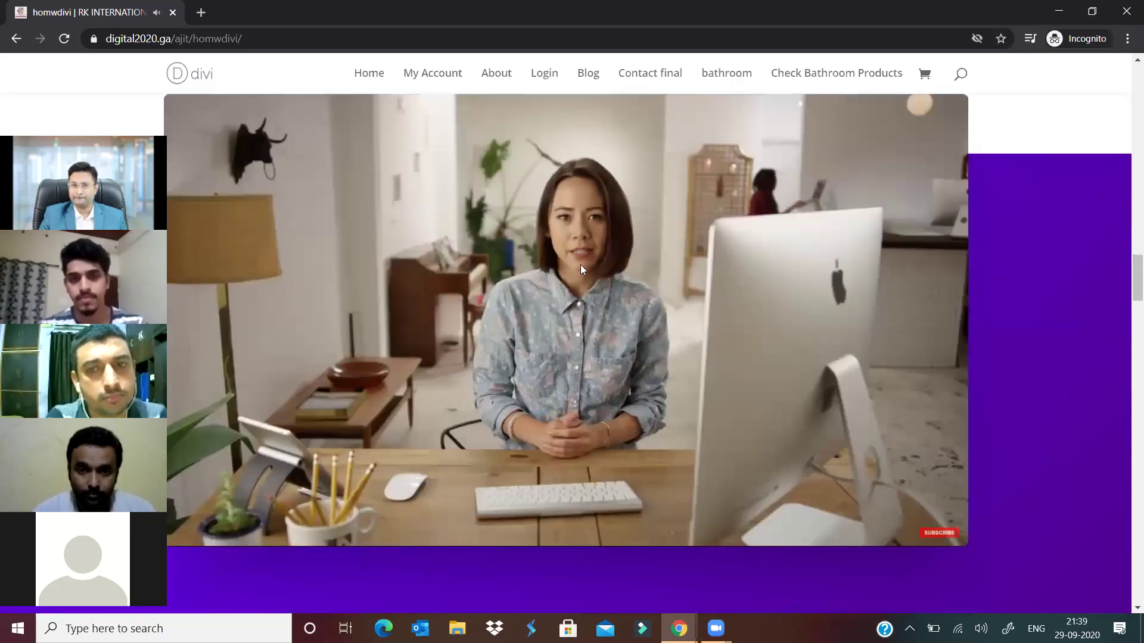
mouse_move(567, 303)
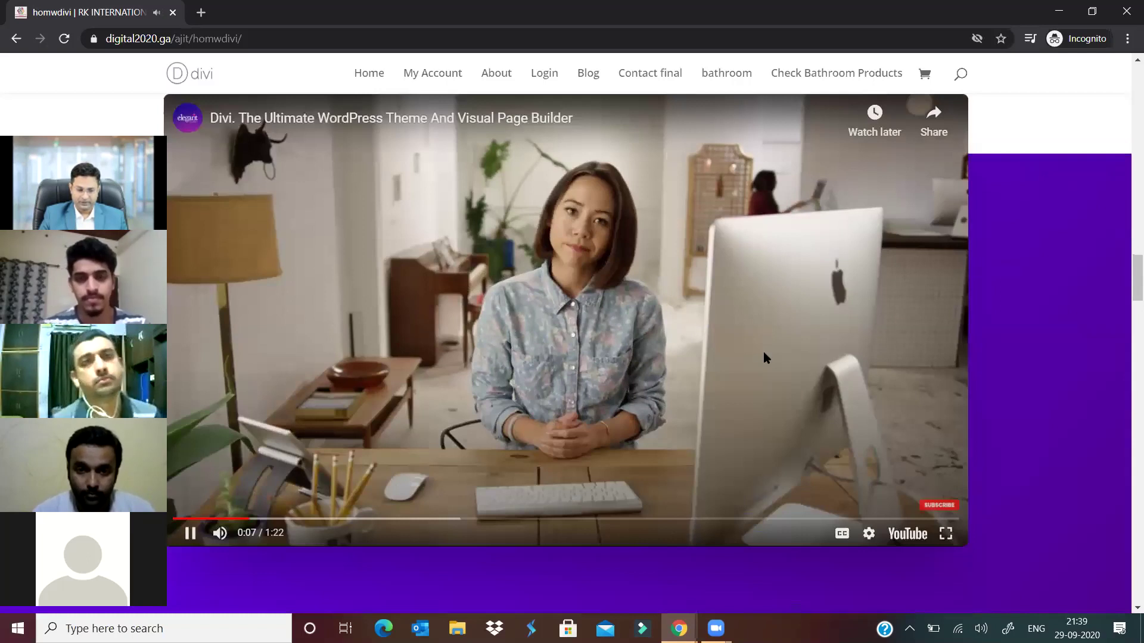
Examine the remaining sections of the live page from the Recent Work area to Success Stories
scroll(648, 391, "down", 10)
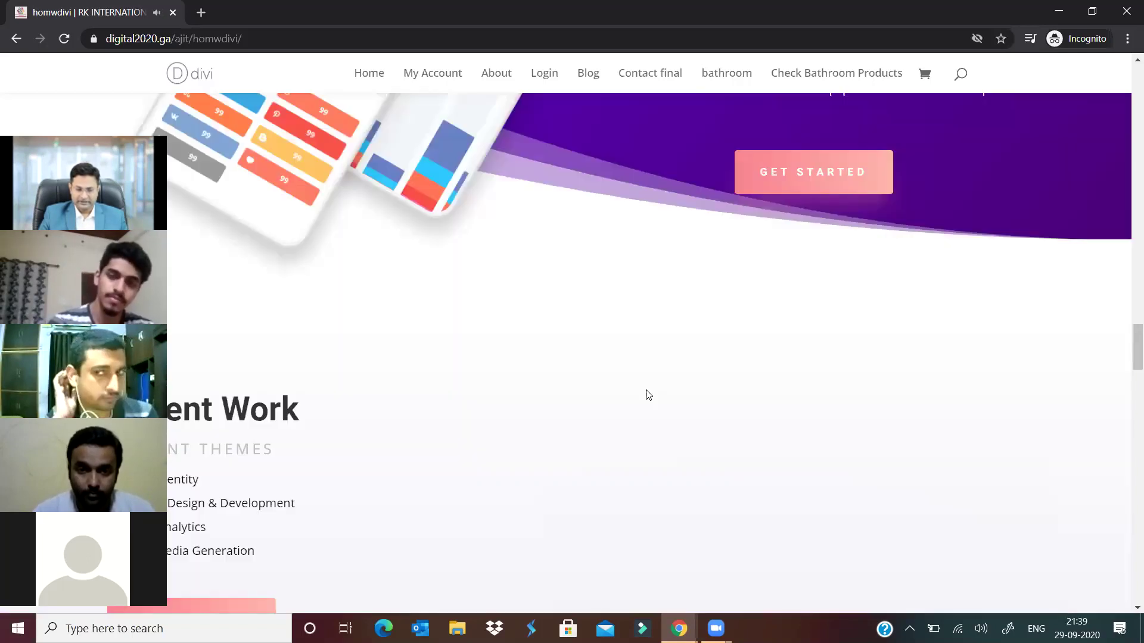
scroll(648, 393, "down", 8)
scroll(647, 391, "down", 15)
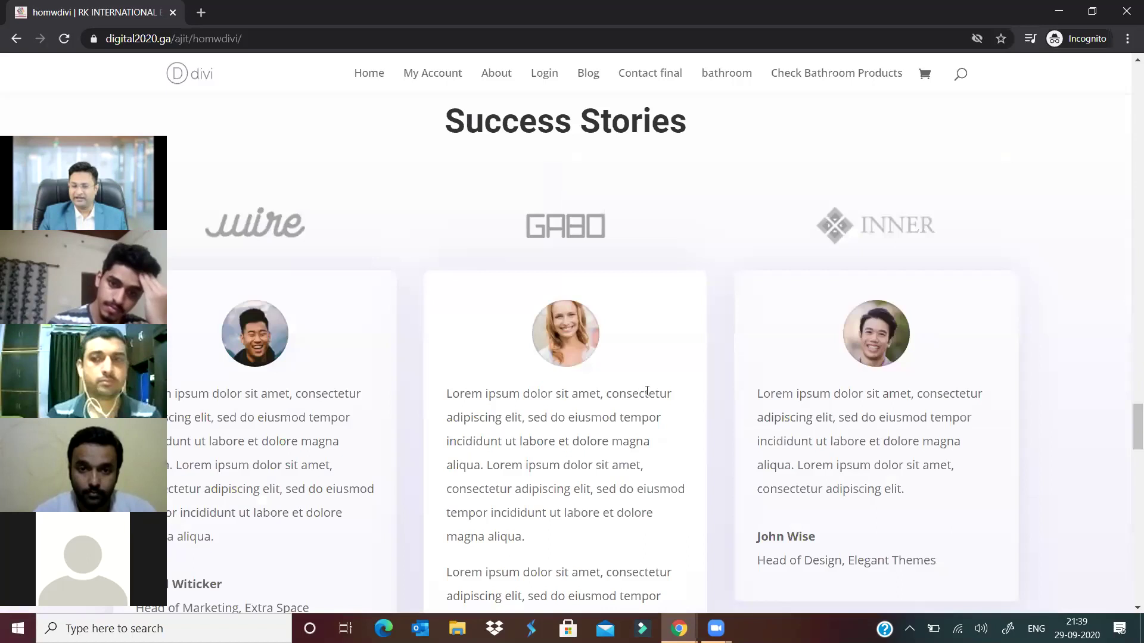